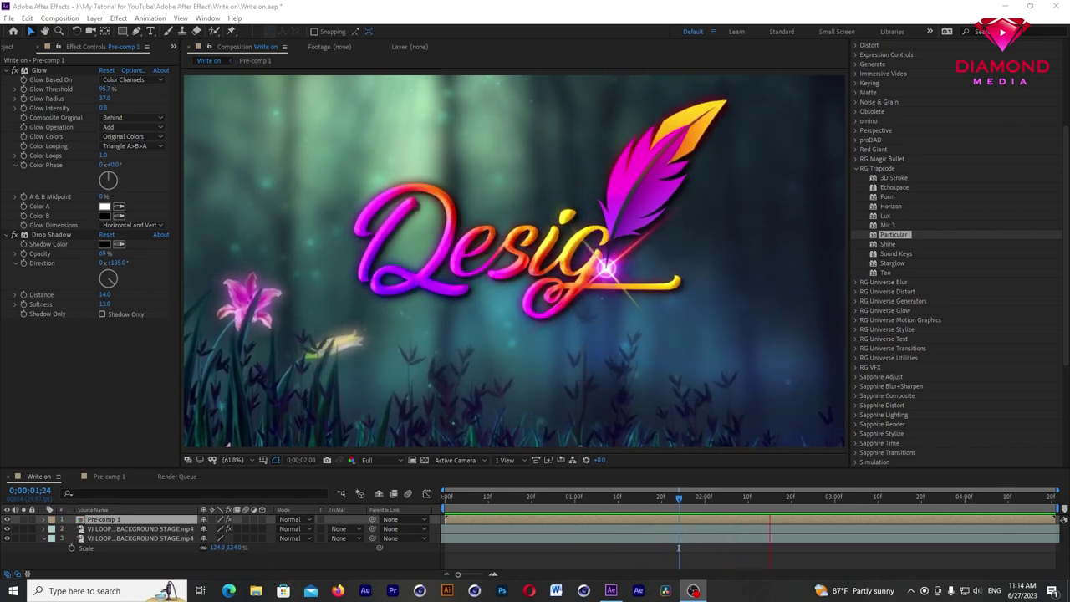
Step: Stop the preview and create a 1920×1080, 29.97 fps HDTV composition named 'Motion Title'
{"action": "key", "text": "space"}
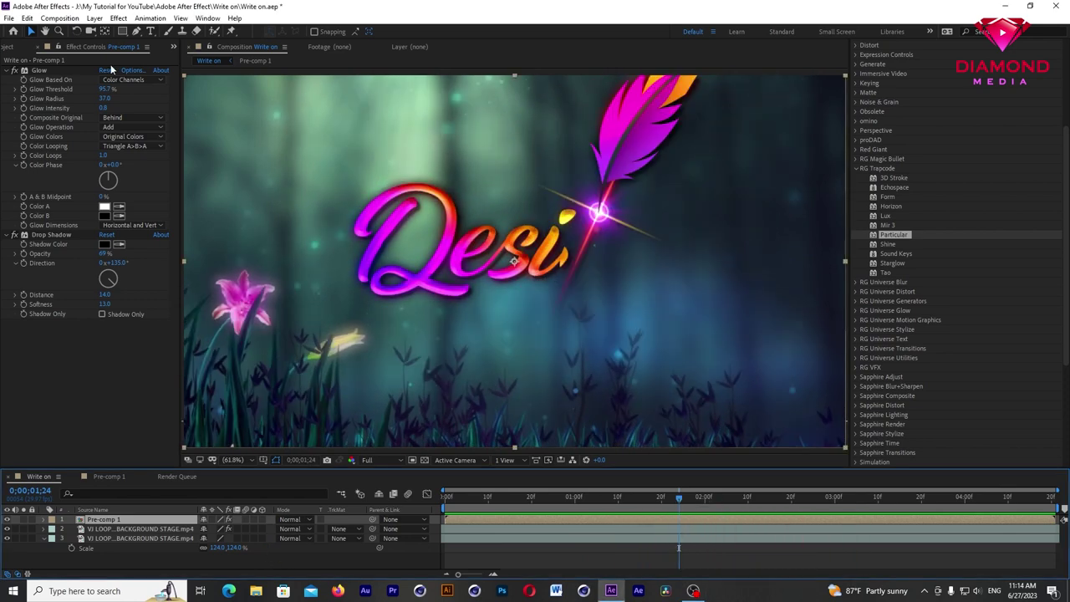
{"action": "left_click", "coordinate": [65, 19]}
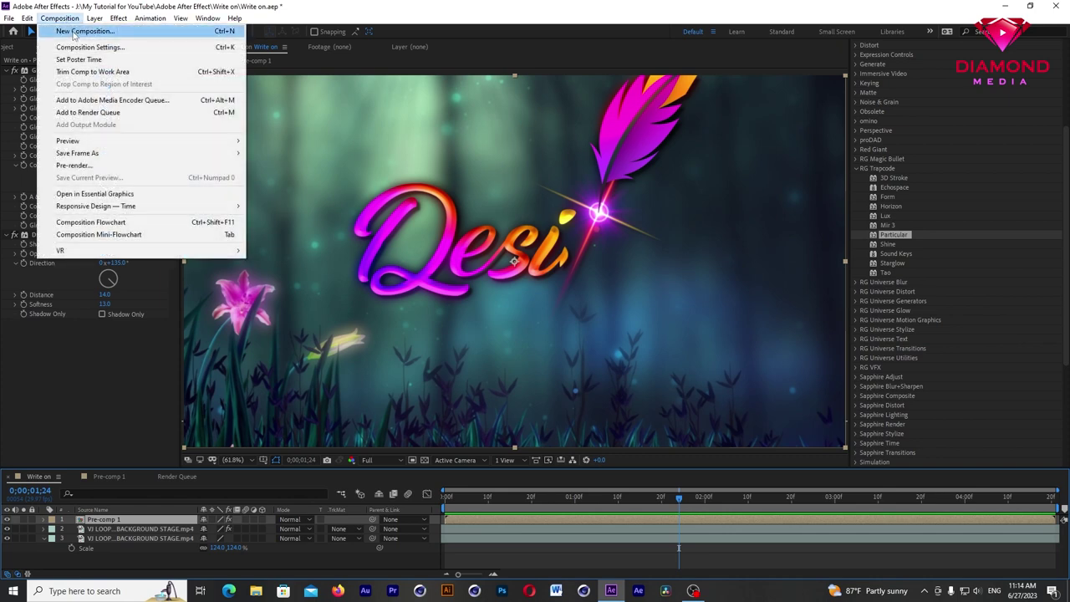
{"action": "left_click", "coordinate": [73, 33]}
{"action": "type", "text": "Motion Title"}
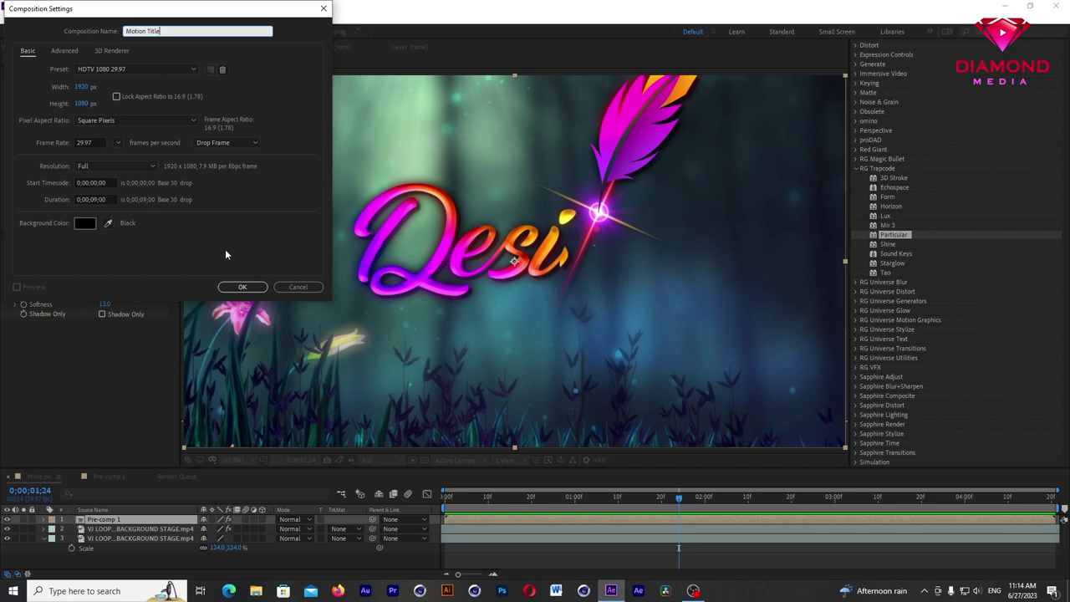
{"action": "left_click", "coordinate": [243, 287]}
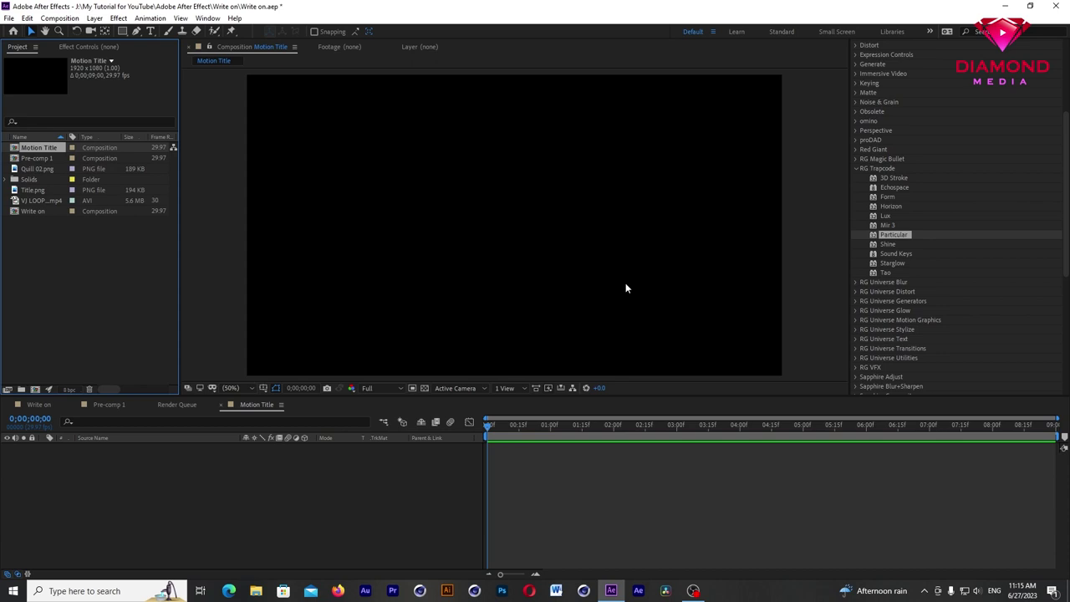
Step: Import Title.png from the Write on folder into the project
{"action": "double_click", "coordinate": [92, 308]}
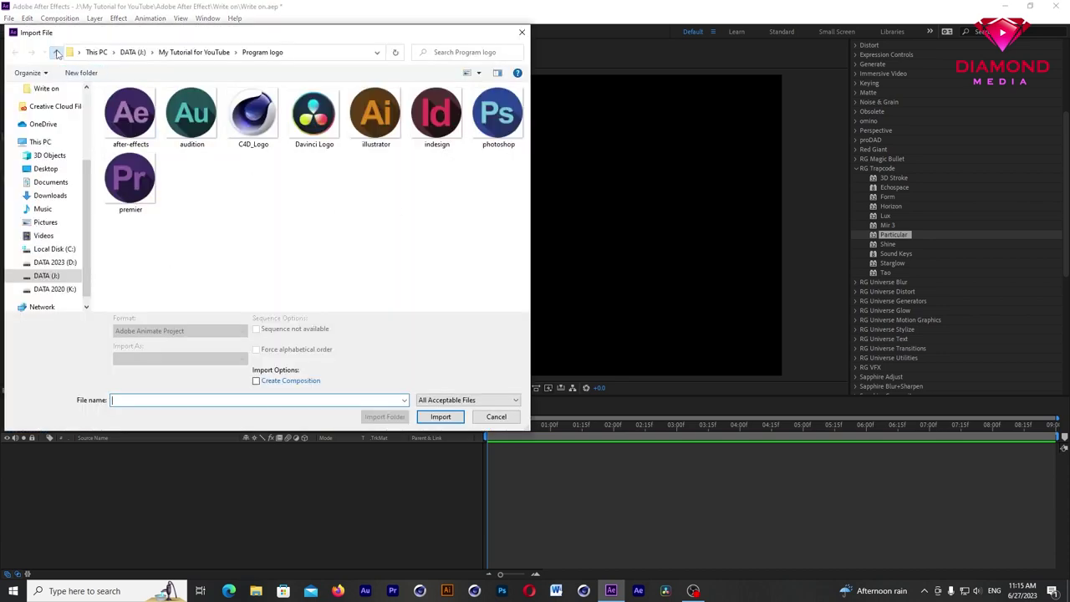
{"action": "left_click", "coordinate": [46, 87]}
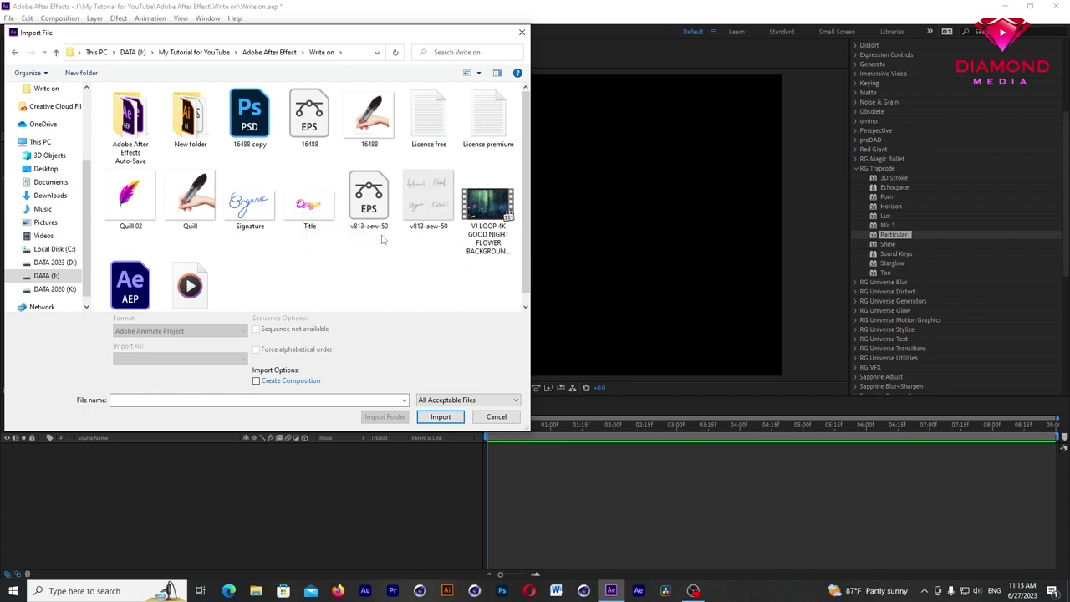
{"action": "double_click", "coordinate": [307, 203]}
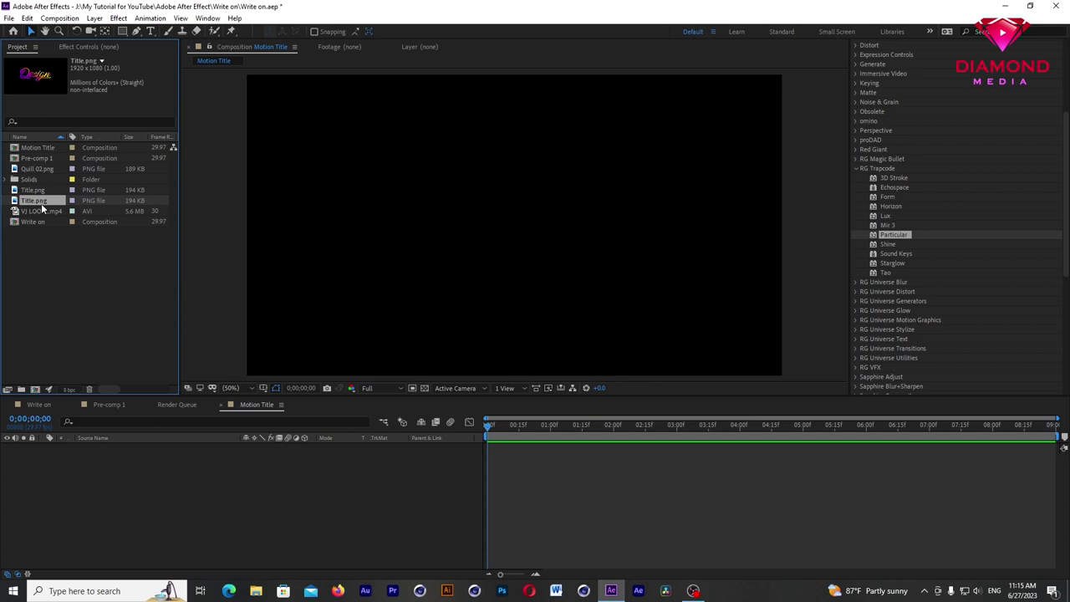
Step: Place Title.png as a layer in Motion Title and scrub to about five seconds
{"action": "left_click_drag", "start_coordinate": [44, 209], "coordinate": [113, 487]}
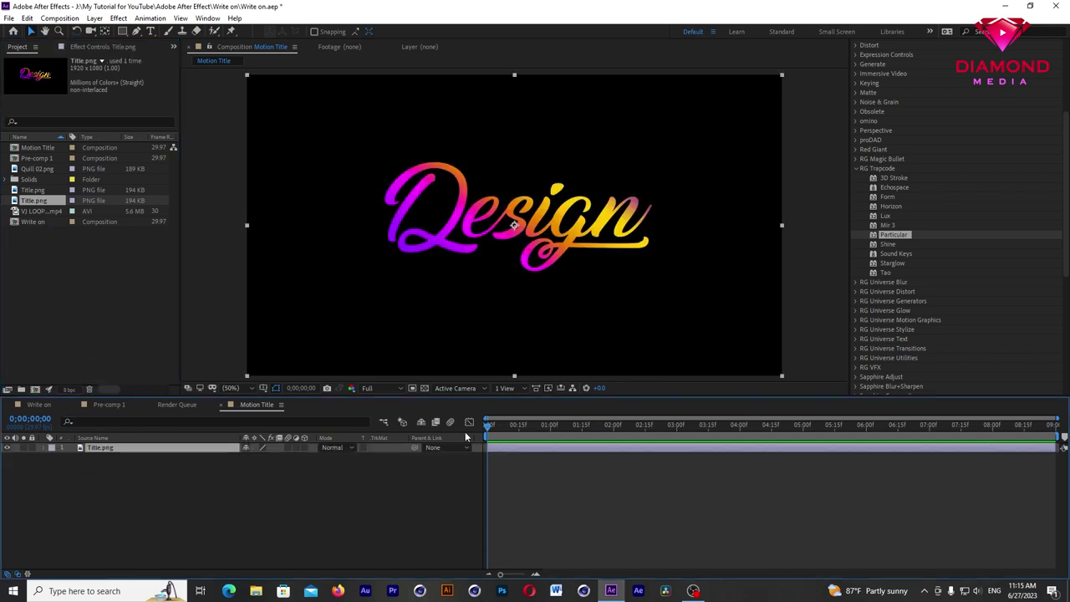
{"action": "scroll", "coordinate": [604, 232], "scroll_direction": "down", "scroll_amount": 2}
{"action": "scroll", "coordinate": [588, 229], "scroll_direction": "up", "scroll_amount": 2}
{"action": "scroll", "coordinate": [590, 228], "scroll_direction": "down", "scroll_amount": 2}
{"action": "scroll", "coordinate": [590, 228], "scroll_direction": "up", "scroll_amount": 1}
{"action": "mouse_move", "coordinate": [519, 426]}
{"action": "left_mouse_down"}
{"action": "mouse_move", "coordinate": [842, 416]}
{"action": "mouse_move", "coordinate": [1053, 425]}
{"action": "mouse_move", "coordinate": [479, 459]}
{"action": "left_mouse_up"}
Step: Add a full-frame white solid named 'Path' and hide it so the Design title shows
{"action": "left_click", "coordinate": [95, 18]}
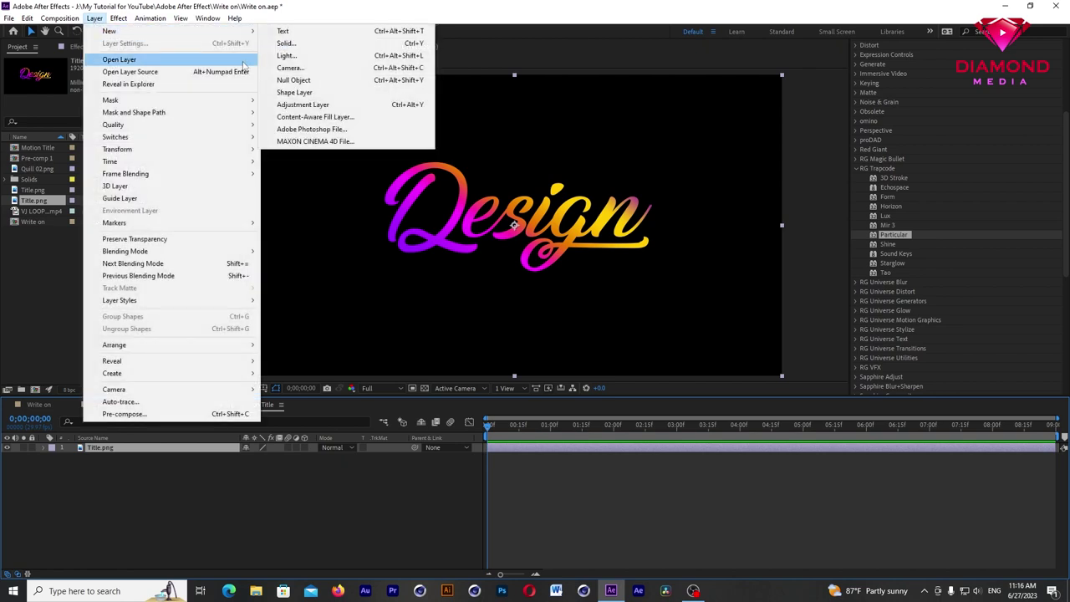
{"action": "left_click", "coordinate": [352, 42]}
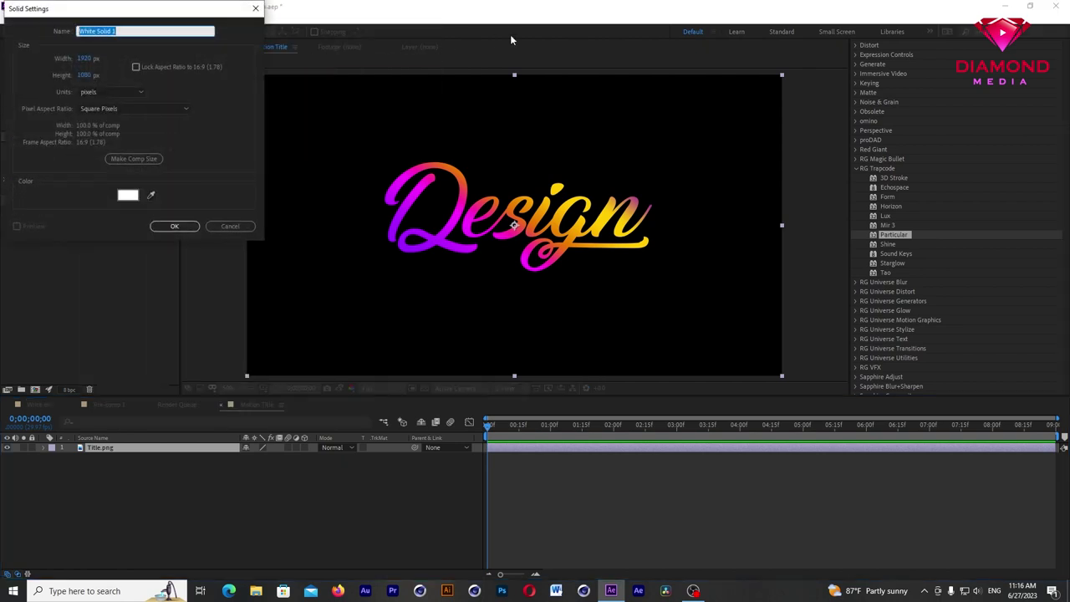
{"action": "type", "text": "P"}
{"action": "key", "text": "Return"}
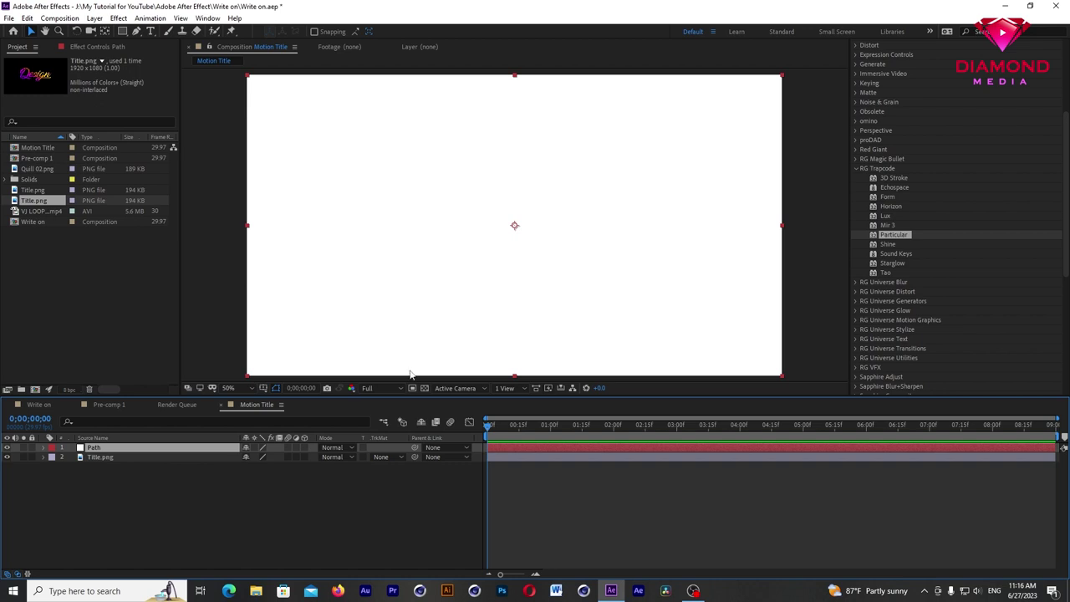
{"action": "left_click", "coordinate": [7, 447]}
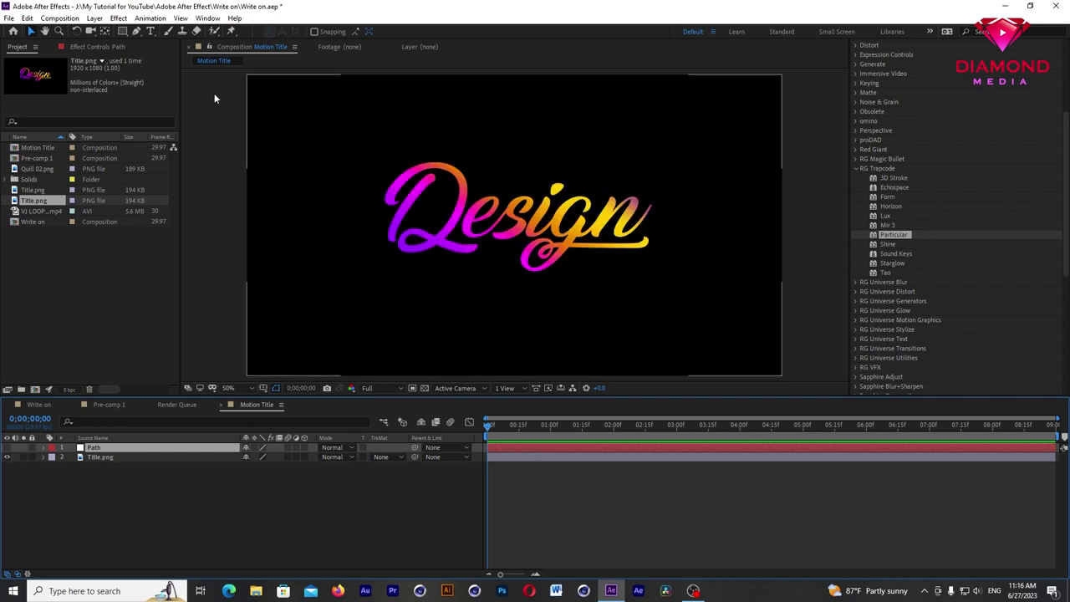
{"action": "left_click", "coordinate": [138, 33]}
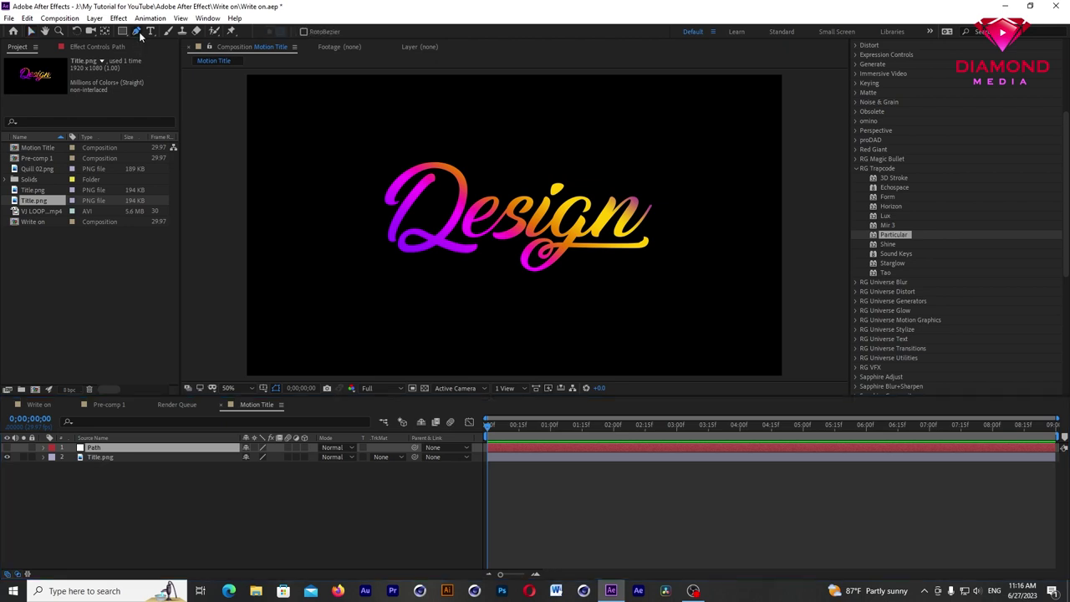
Step: Start the pen path on the Path layer at the Q's start, curving over its top
{"action": "key", "text": "period"}
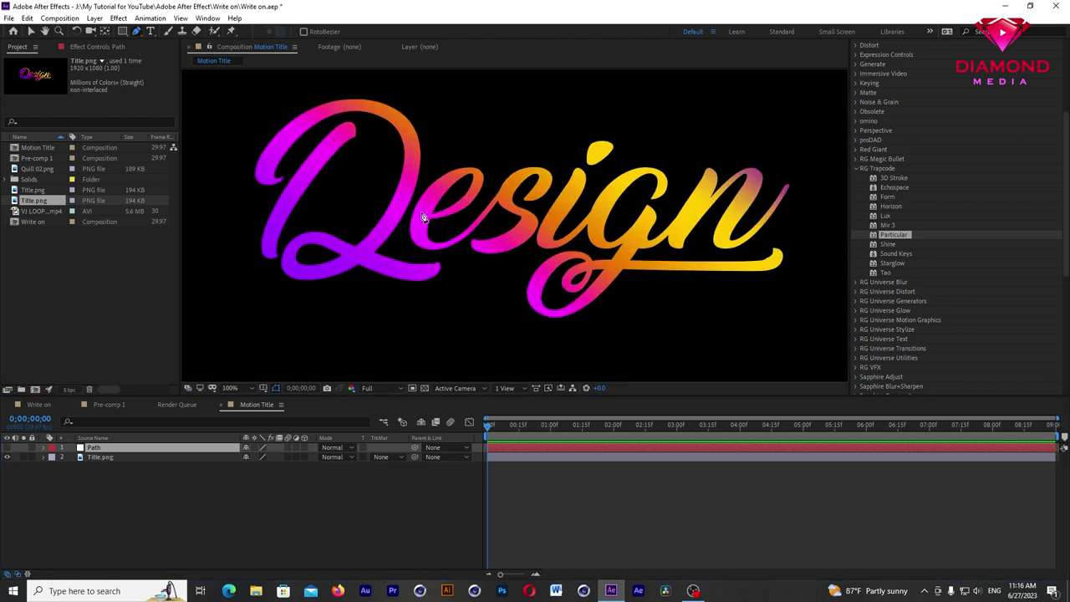
{"action": "key", "text": "period"}
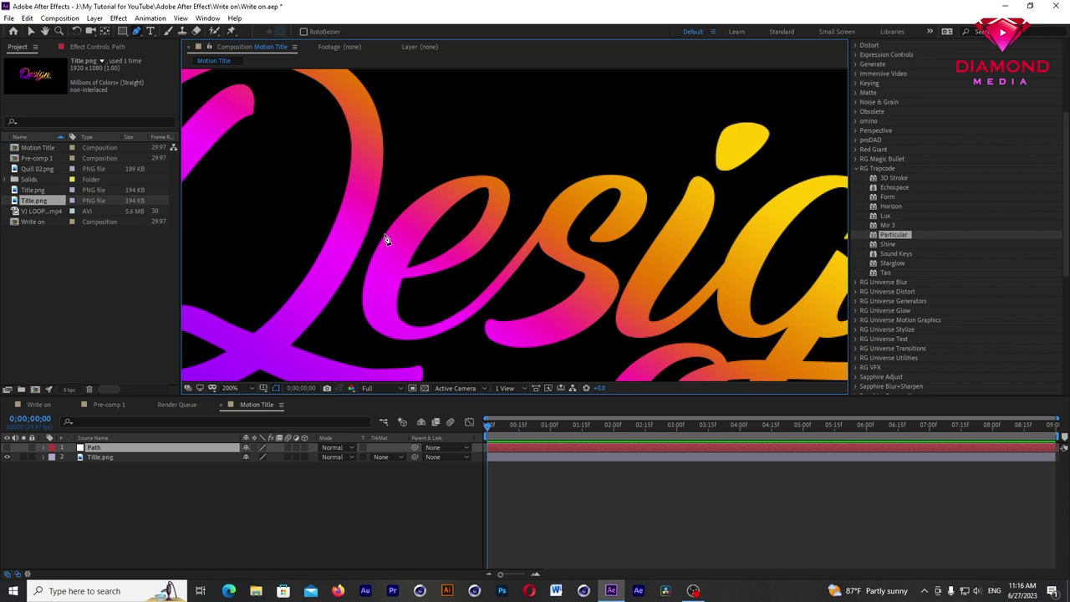
{"action": "key", "text": "comma"}
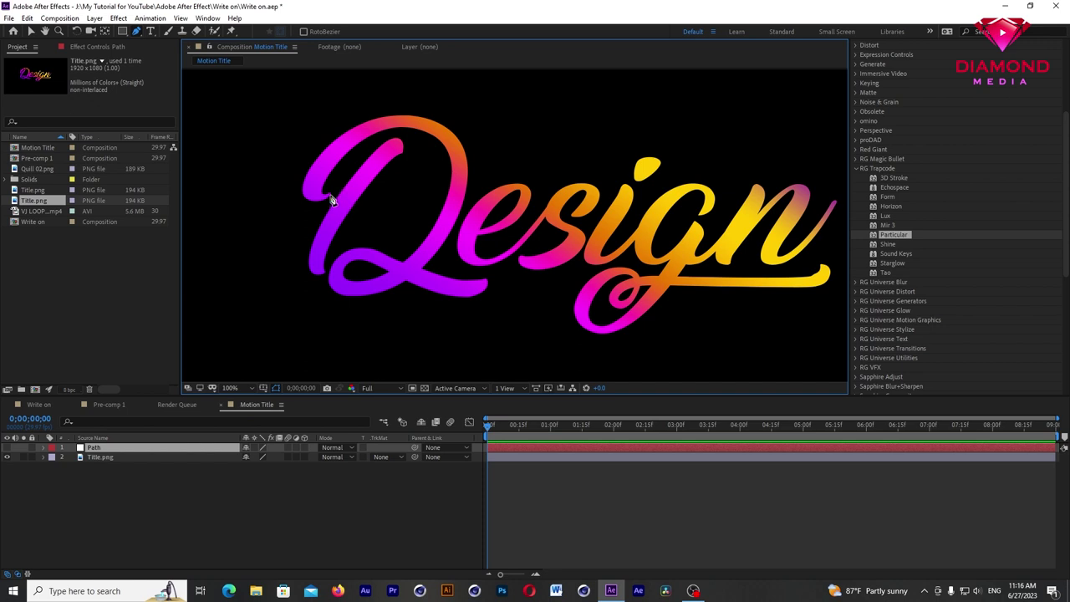
{"action": "left_click", "coordinate": [310, 187]}
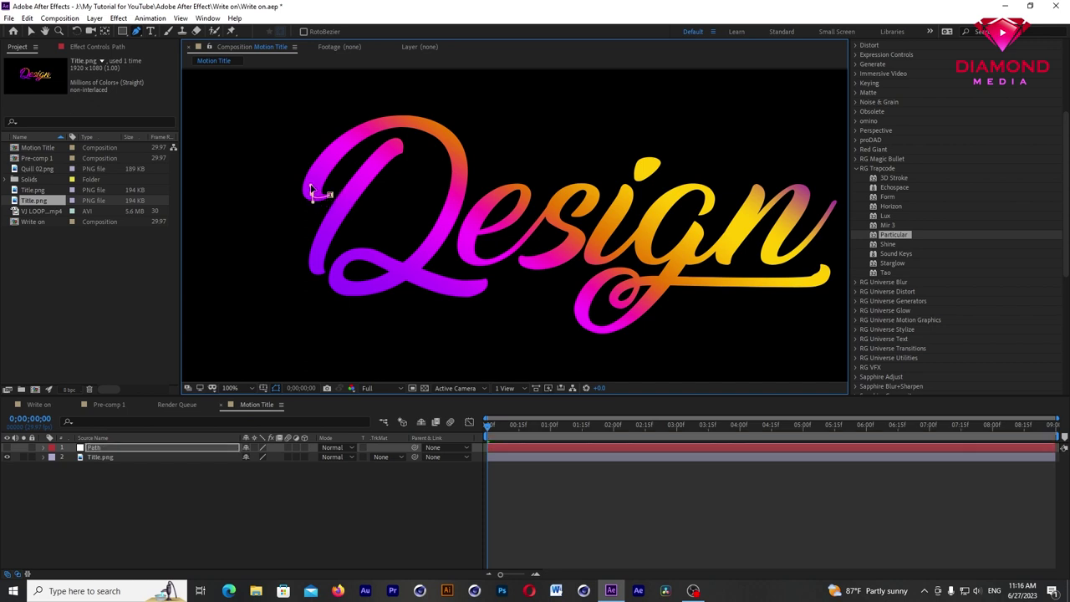
{"action": "mouse_move", "coordinate": [392, 121]}
{"action": "left_mouse_down"}
{"action": "mouse_move", "coordinate": [449, 144]}
{"action": "mouse_move", "coordinate": [456, 197]}
{"action": "left_mouse_up"}
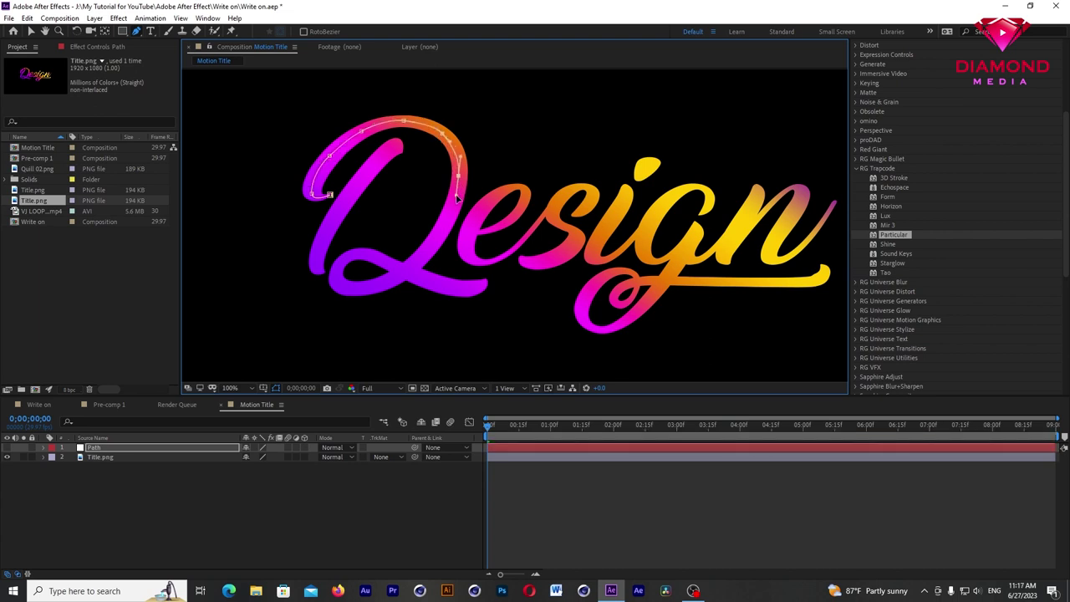
{"action": "mouse_move", "coordinate": [443, 233]}
{"action": "left_mouse_down"}
{"action": "mouse_move", "coordinate": [483, 204]}
{"action": "mouse_move", "coordinate": [465, 225]}
{"action": "left_mouse_up"}
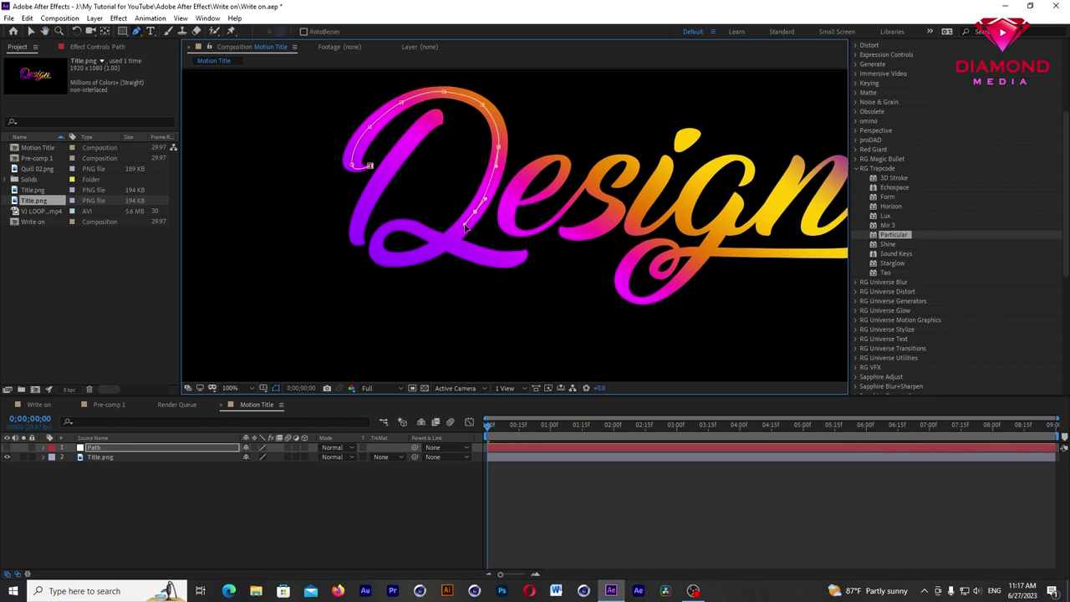
{"action": "left_click_drag", "start_coordinate": [428, 252], "coordinate": [412, 261]}
Step: Continue the path around the Q's lower curve, inner loop, tail and bottom stroke
{"action": "left_click", "coordinate": [378, 256]}
{"action": "left_click_drag", "start_coordinate": [379, 256], "coordinate": [384, 259]}
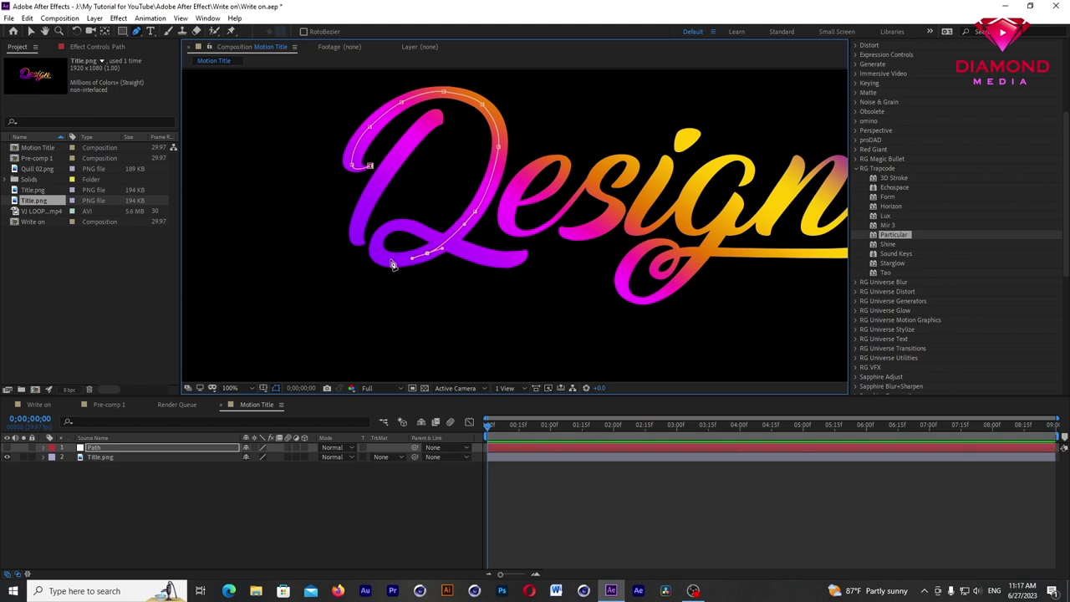
{"action": "left_click_drag", "start_coordinate": [377, 244], "coordinate": [383, 232]}
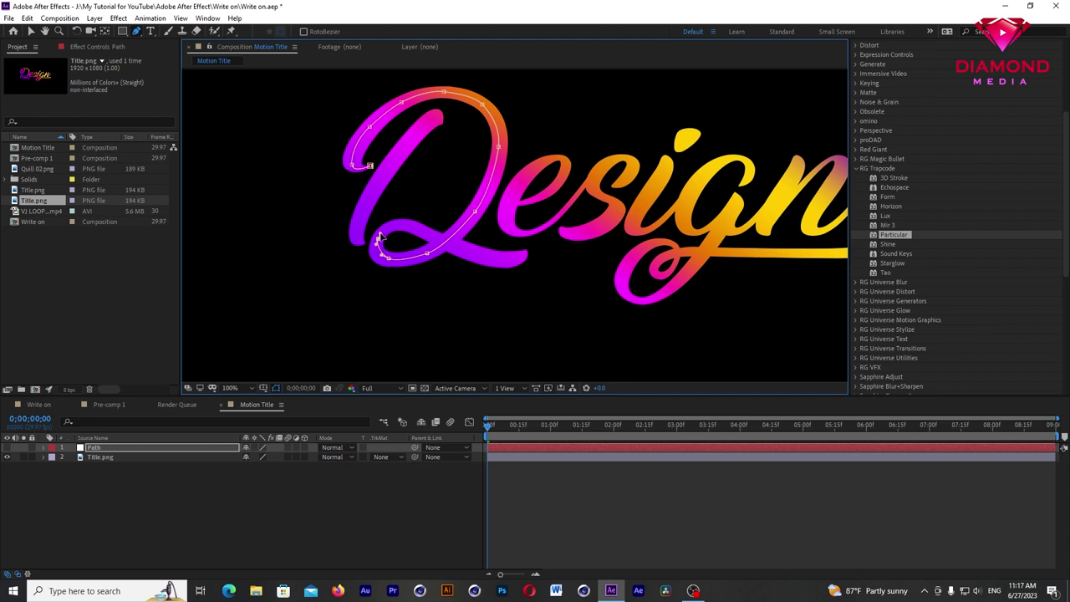
{"action": "left_click_drag", "start_coordinate": [403, 224], "coordinate": [418, 229]}
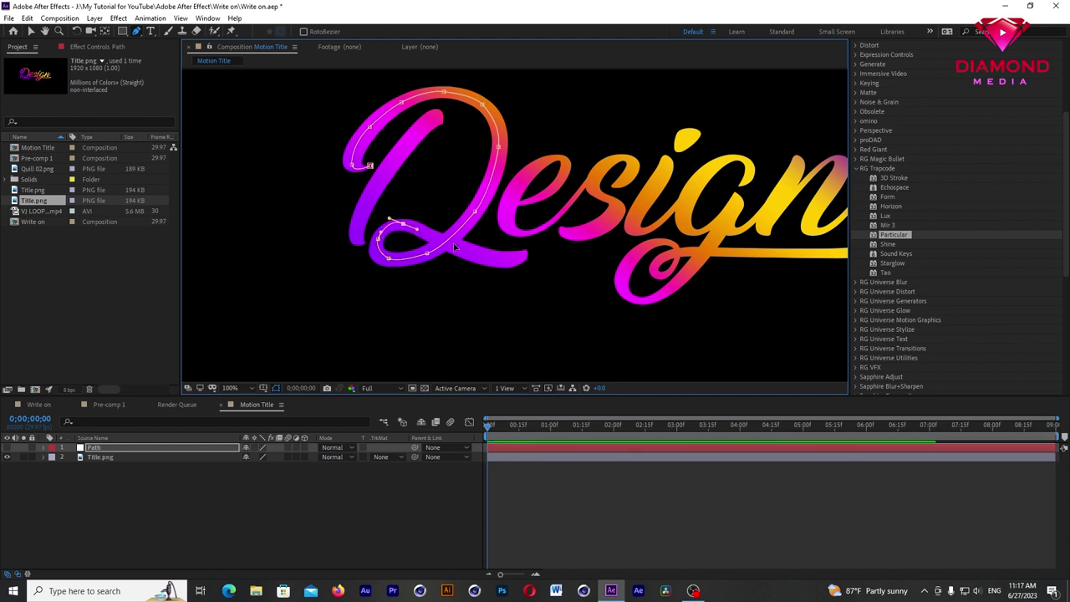
{"action": "left_click_drag", "start_coordinate": [479, 255], "coordinate": [530, 251]}
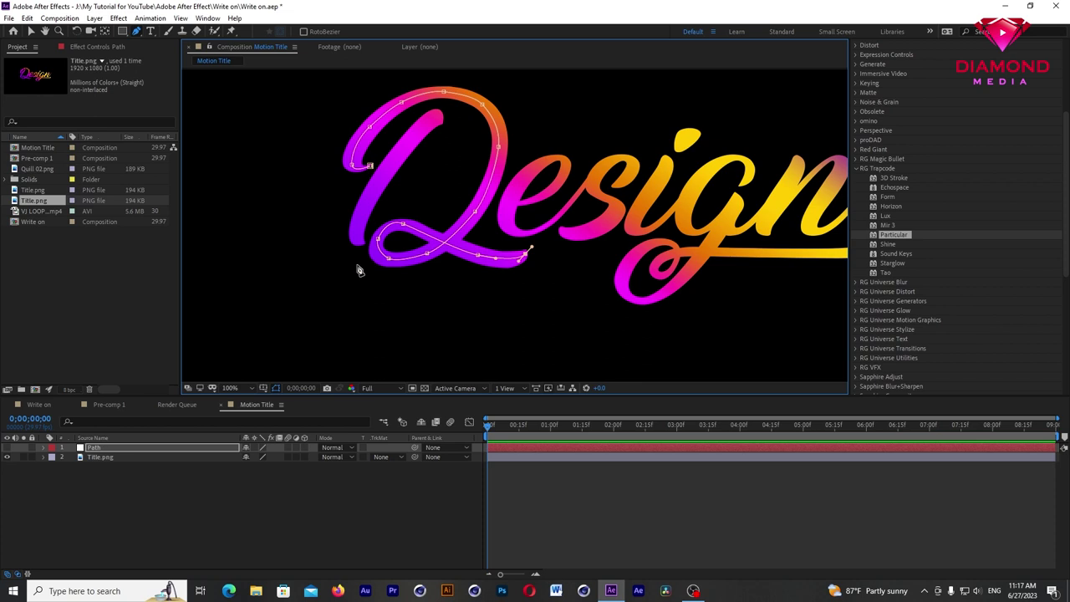
{"action": "left_click_drag", "start_coordinate": [434, 239], "coordinate": [390, 264]}
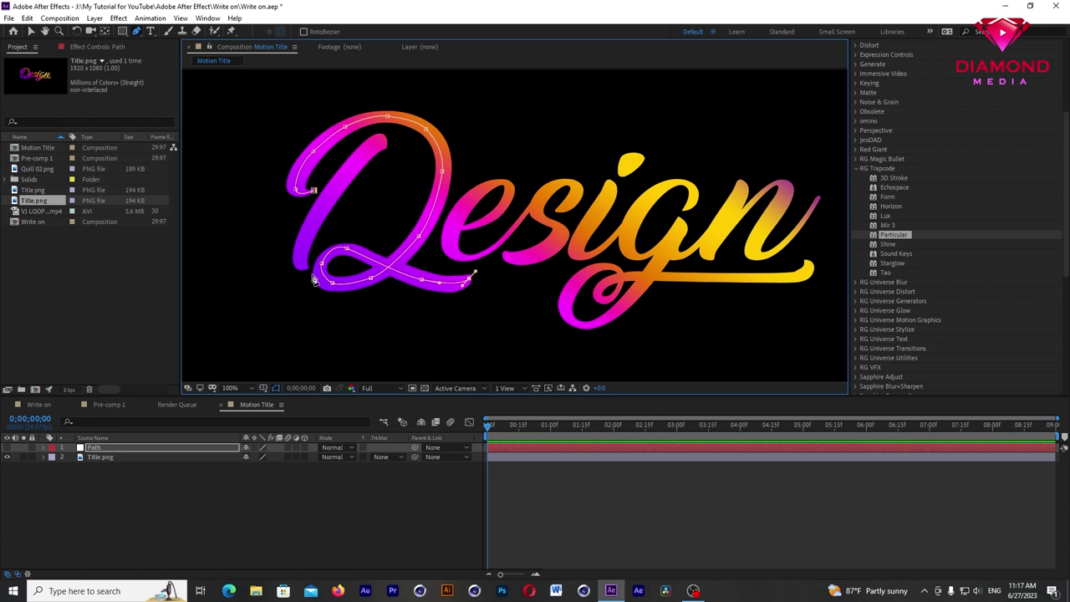
{"action": "left_click", "coordinate": [308, 281]}
Step: Extend the path around the loop of the e and around the s
{"action": "left_click_drag", "start_coordinate": [406, 235], "coordinate": [392, 138]}
{"action": "scroll", "coordinate": [469, 232], "scroll_direction": "up", "scroll_amount": 2}
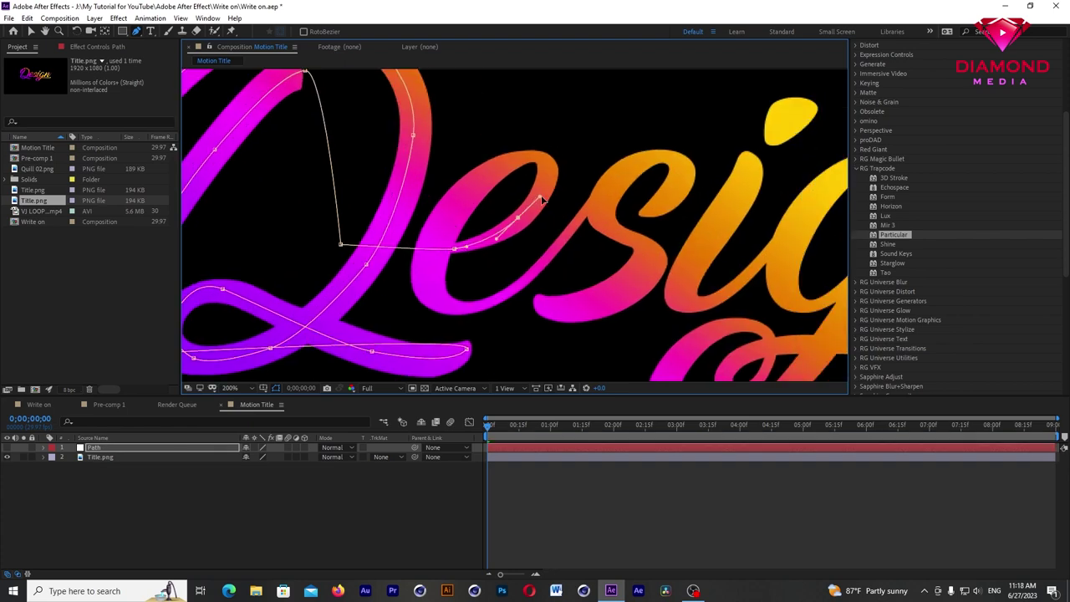
{"action": "left_click_drag", "start_coordinate": [458, 306], "coordinate": [505, 306]}
{"action": "left_click_drag", "start_coordinate": [539, 264], "coordinate": [641, 147]}
{"action": "left_click_drag", "start_coordinate": [616, 212], "coordinate": [650, 213]}
{"action": "left_click_drag", "start_coordinate": [585, 315], "coordinate": [544, 311]}
{"action": "mouse_move", "coordinate": [696, 142]}
{"action": "left_mouse_down"}
{"action": "mouse_move", "coordinate": [531, 151]}
{"action": "mouse_move", "coordinate": [585, 172]}
{"action": "left_mouse_up"}
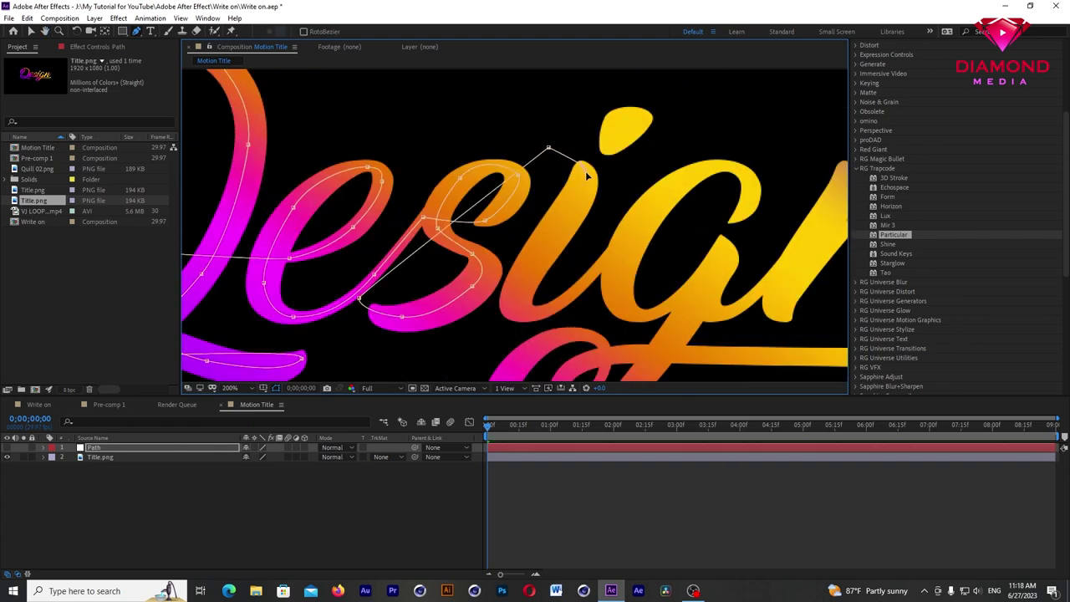
Step: Carry the path up toward the i's dot, over the g and around its lower loop
{"action": "left_click_drag", "start_coordinate": [533, 307], "coordinate": [518, 305]}
{"action": "left_click_drag", "start_coordinate": [602, 209], "coordinate": [604, 261]}
{"action": "left_click_drag", "start_coordinate": [638, 107], "coordinate": [669, 99]}
{"action": "left_click_drag", "start_coordinate": [747, 225], "coordinate": [721, 253]}
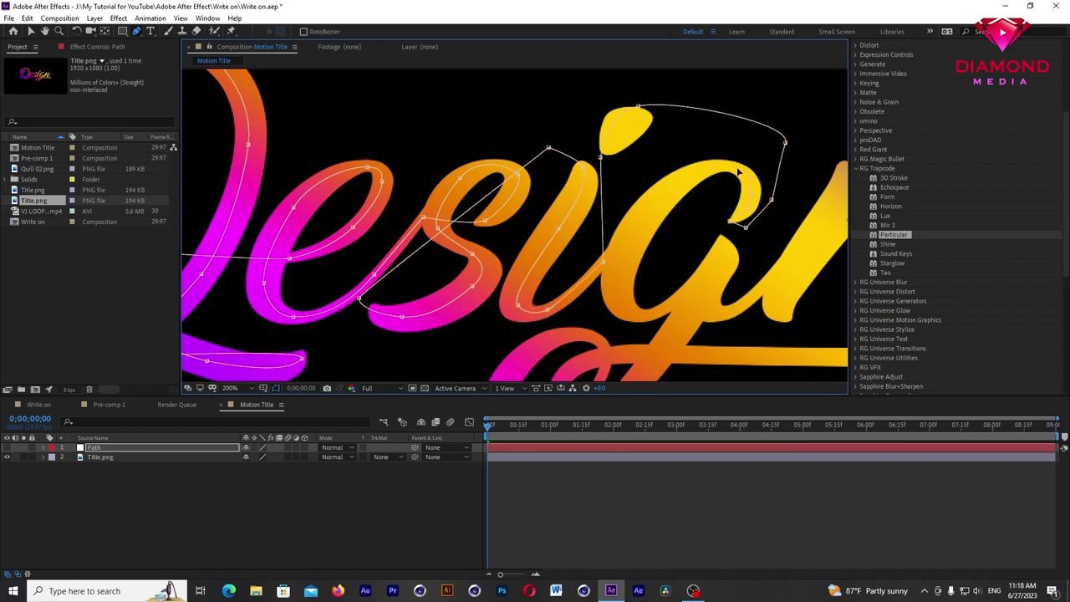
{"action": "mouse_move", "coordinate": [635, 377]}
{"action": "left_mouse_down"}
{"action": "mouse_move", "coordinate": [570, 259]}
{"action": "mouse_move", "coordinate": [539, 297]}
{"action": "left_mouse_up"}
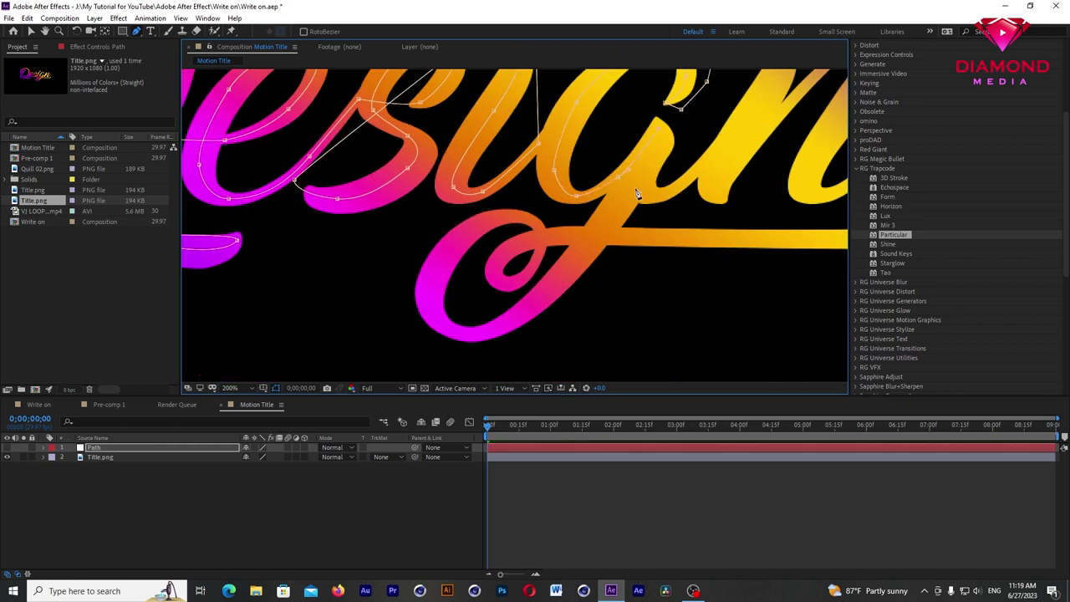
{"action": "left_click_drag", "start_coordinate": [456, 328], "coordinate": [446, 328]}
Step: Trace the path around the loop and along the bar to its right end
{"action": "left_click", "coordinate": [432, 285]}
{"action": "left_click", "coordinate": [468, 228]}
{"action": "left_click", "coordinate": [524, 216]}
{"action": "left_click", "coordinate": [503, 253]}
{"action": "left_click", "coordinate": [562, 230]}
{"action": "left_click", "coordinate": [675, 241]}
{"action": "left_click_drag", "start_coordinate": [724, 205], "coordinate": [736, 209]}
Step: Finish the path over the n, down its stem and along the trailing tail
{"action": "left_click_drag", "start_coordinate": [655, 89], "coordinate": [667, 109]}
{"action": "left_click", "coordinate": [740, 108]}
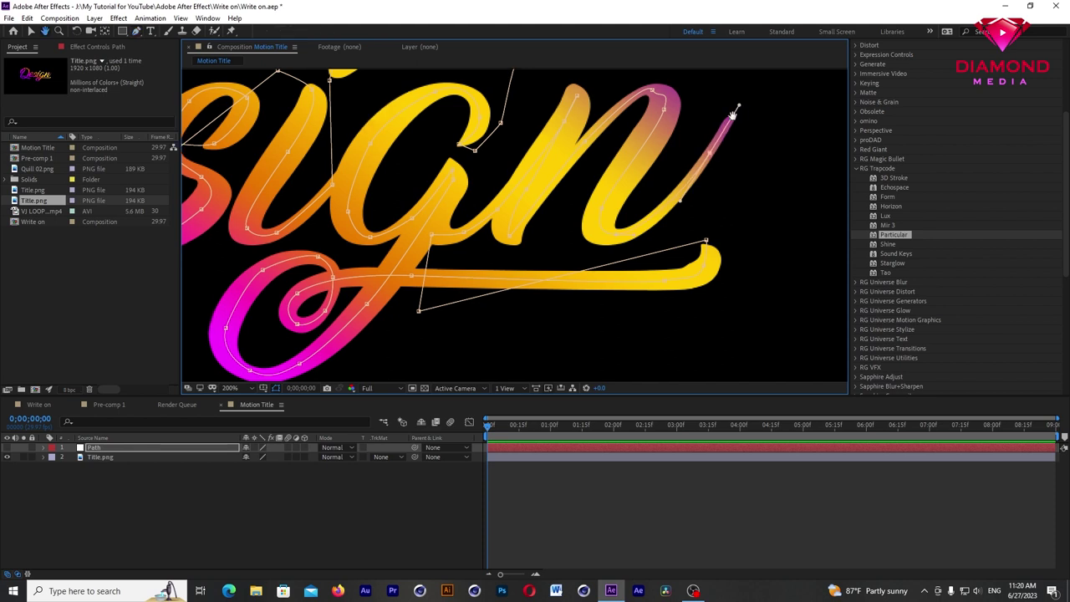
{"action": "left_click_drag", "start_coordinate": [740, 109], "coordinate": [666, 117]}
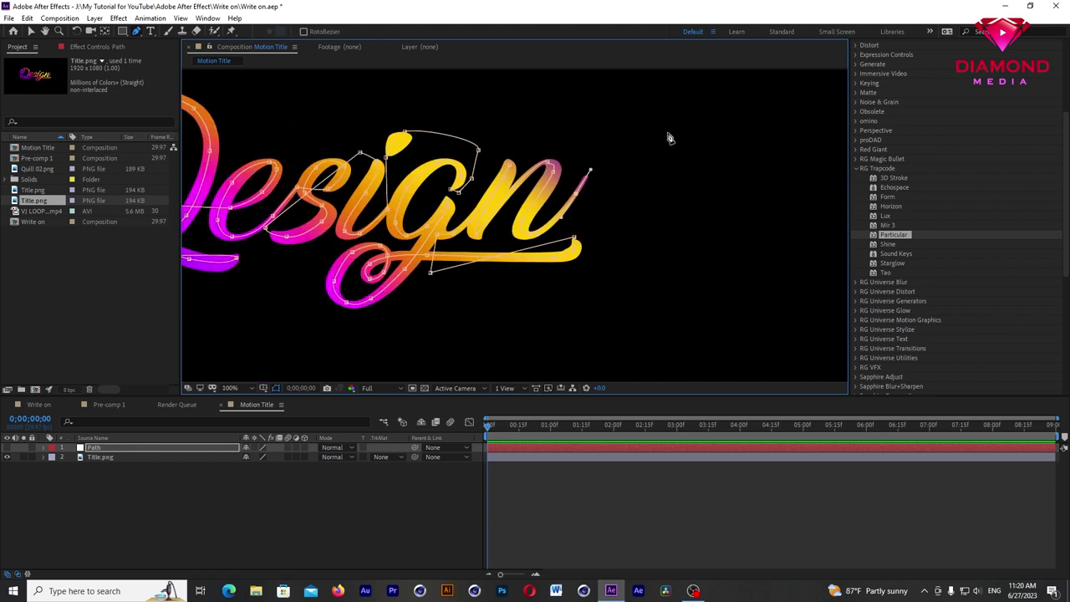
{"action": "left_click_drag", "start_coordinate": [596, 175], "coordinate": [671, 176]}
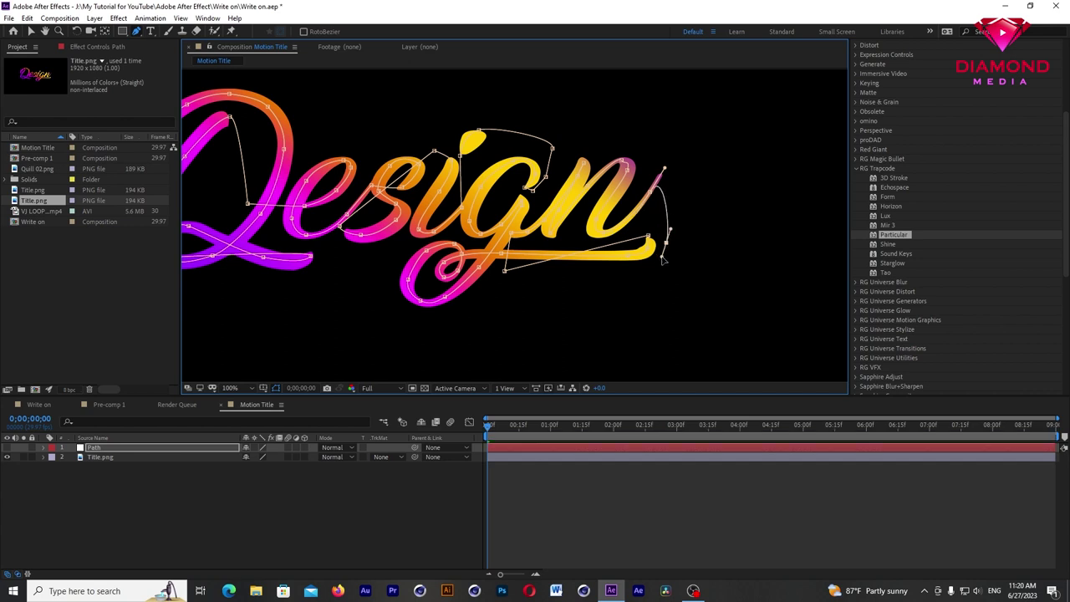
{"action": "left_click", "coordinate": [674, 158]}
{"action": "left_click", "coordinate": [672, 255]}
{"action": "mouse_move", "coordinate": [708, 255]}
{"action": "left_mouse_down"}
{"action": "mouse_move", "coordinate": [717, 254]}
{"action": "mouse_move", "coordinate": [677, 261]}
{"action": "mouse_move", "coordinate": [707, 258]}
{"action": "left_mouse_up"}
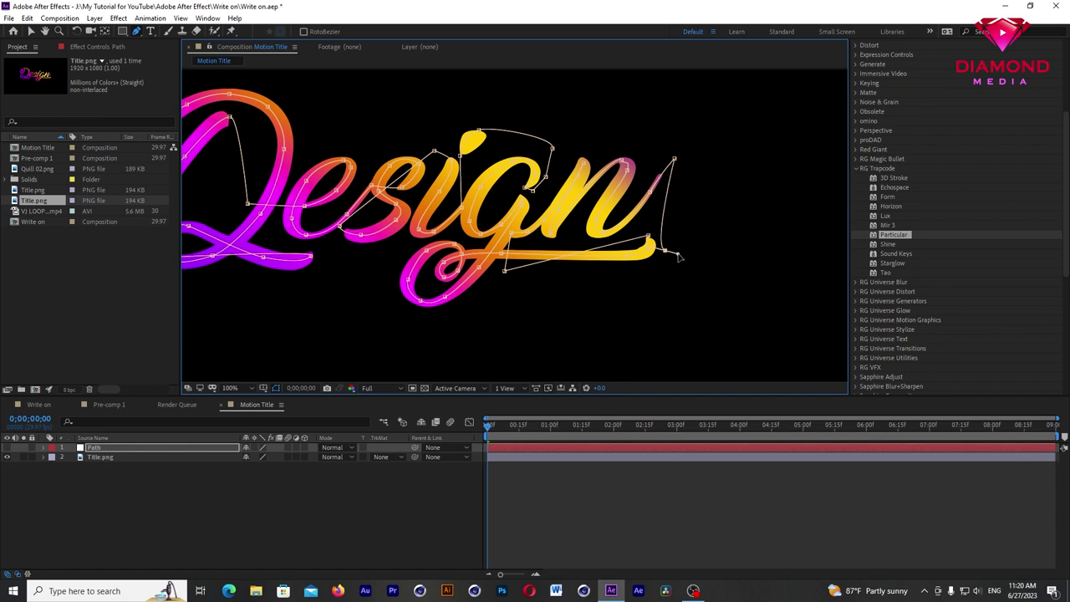
{"action": "scroll", "coordinate": [685, 209], "scroll_direction": "down", "scroll_amount": 2}
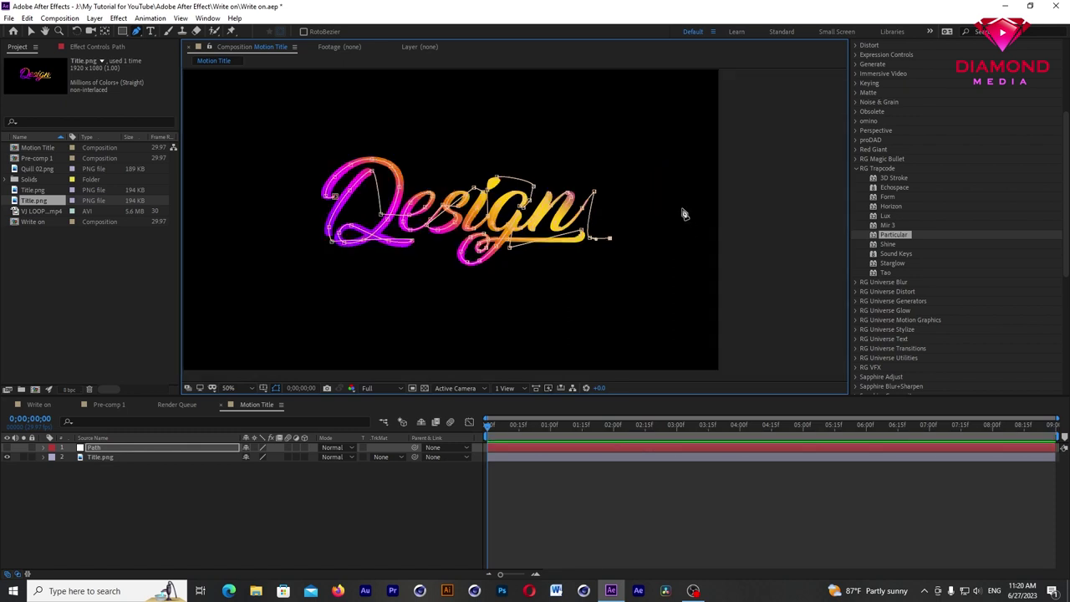
{"action": "scroll", "coordinate": [633, 220], "scroll_direction": "down", "scroll_amount": 2}
{"action": "scroll", "coordinate": [558, 219], "scroll_direction": "up", "scroll_amount": 3}
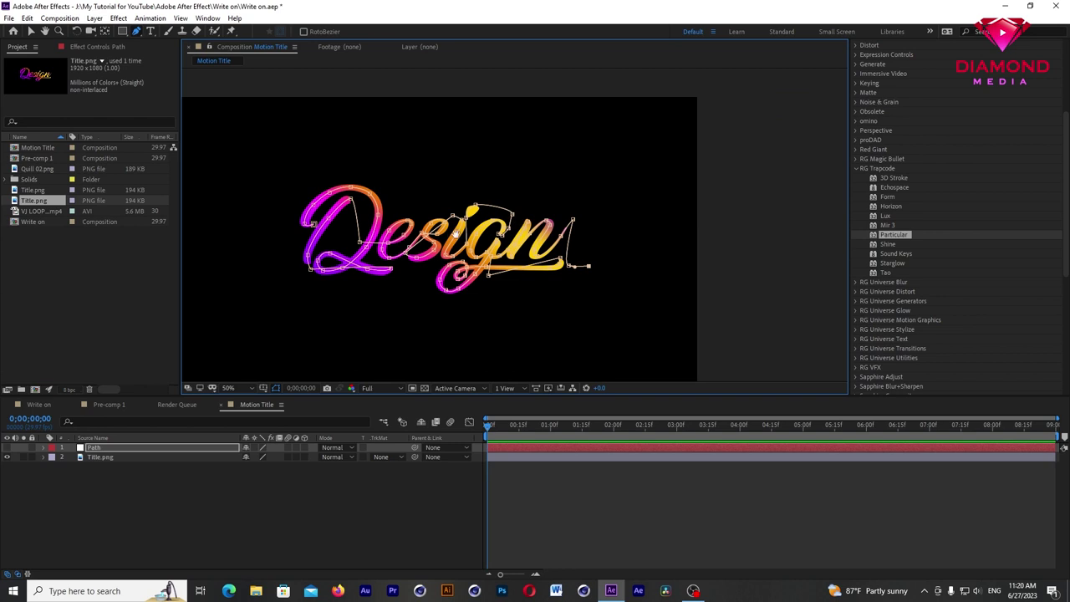
{"action": "scroll", "coordinate": [524, 185], "scroll_direction": "down", "scroll_amount": 1}
{"action": "left_click_drag", "start_coordinate": [524, 186], "coordinate": [514, 194]}
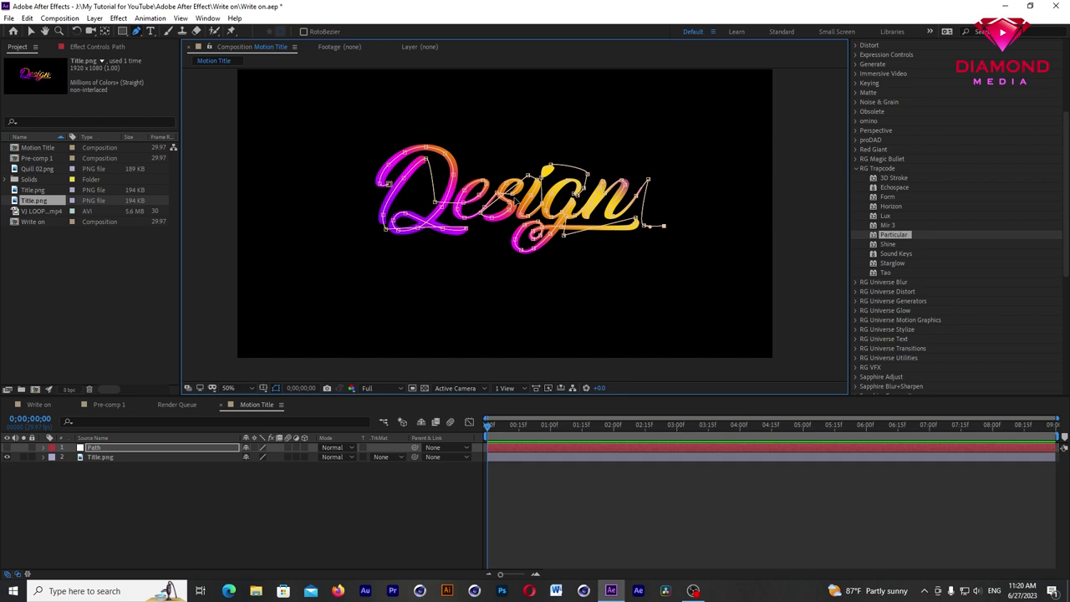
{"action": "scroll", "coordinate": [464, 168], "scroll_direction": "up", "scroll_amount": 2}
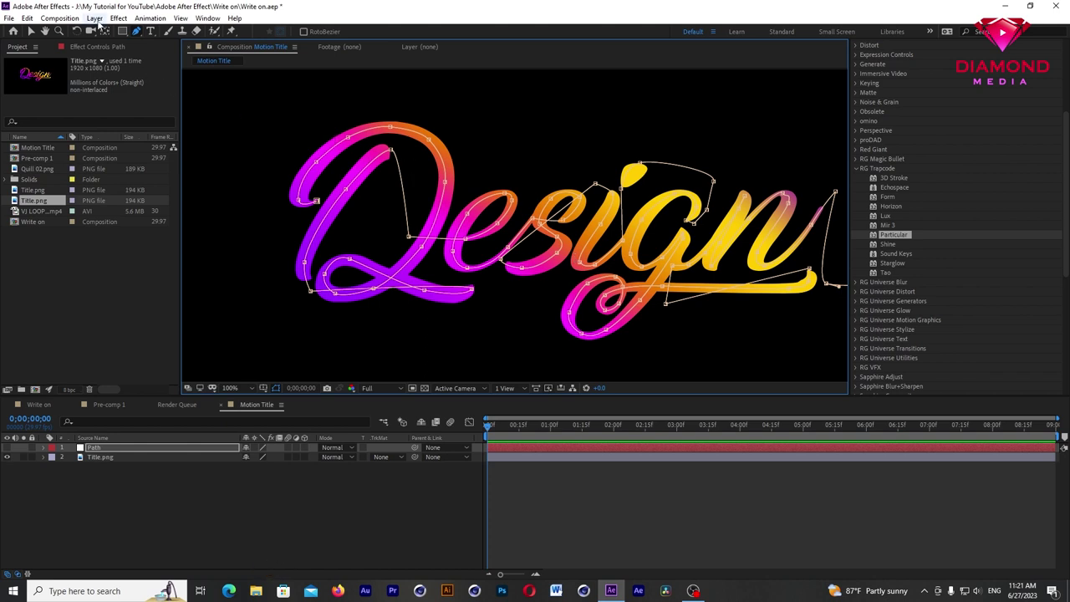
Step: Add a null object layer, Null 2, enlarge the timeline and select the Path layer
{"action": "left_click", "coordinate": [94, 17]}
{"action": "mouse_move", "coordinate": [110, 34]}
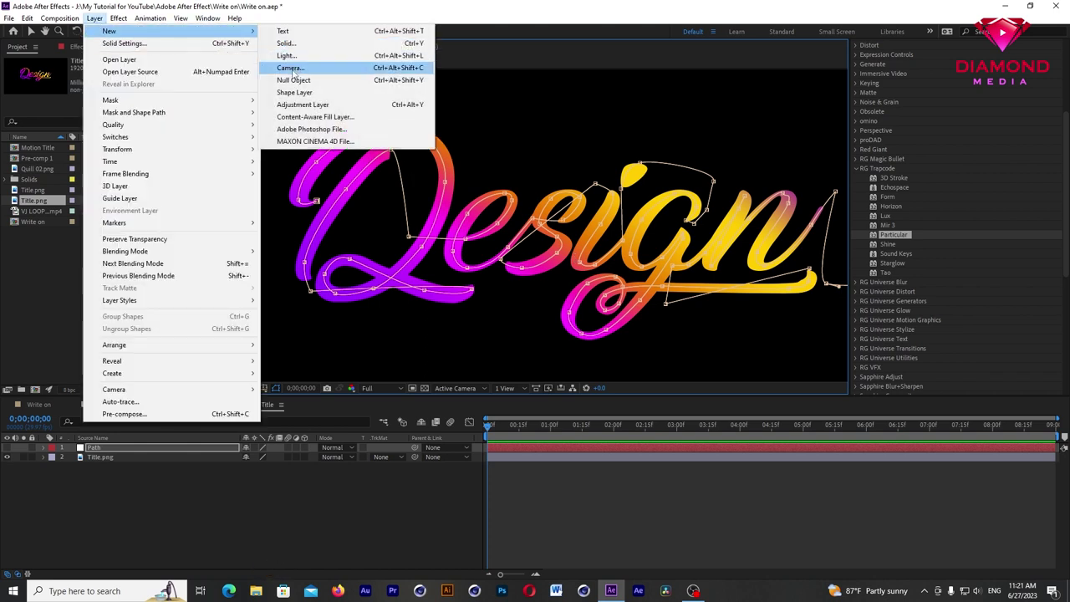
{"action": "left_click", "coordinate": [292, 81]}
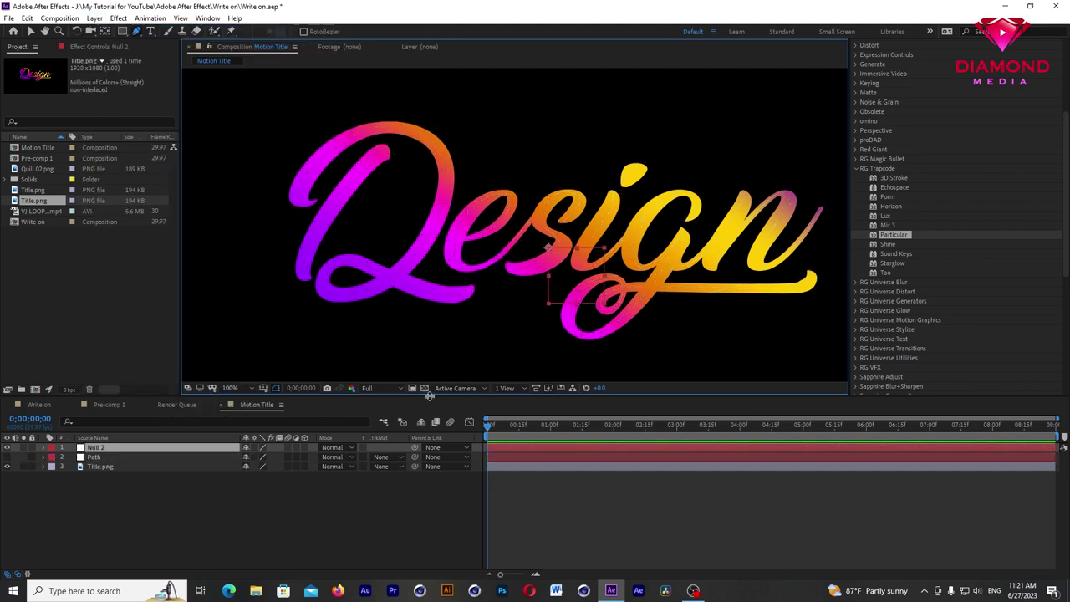
{"action": "left_click_drag", "start_coordinate": [431, 399], "coordinate": [430, 257]}
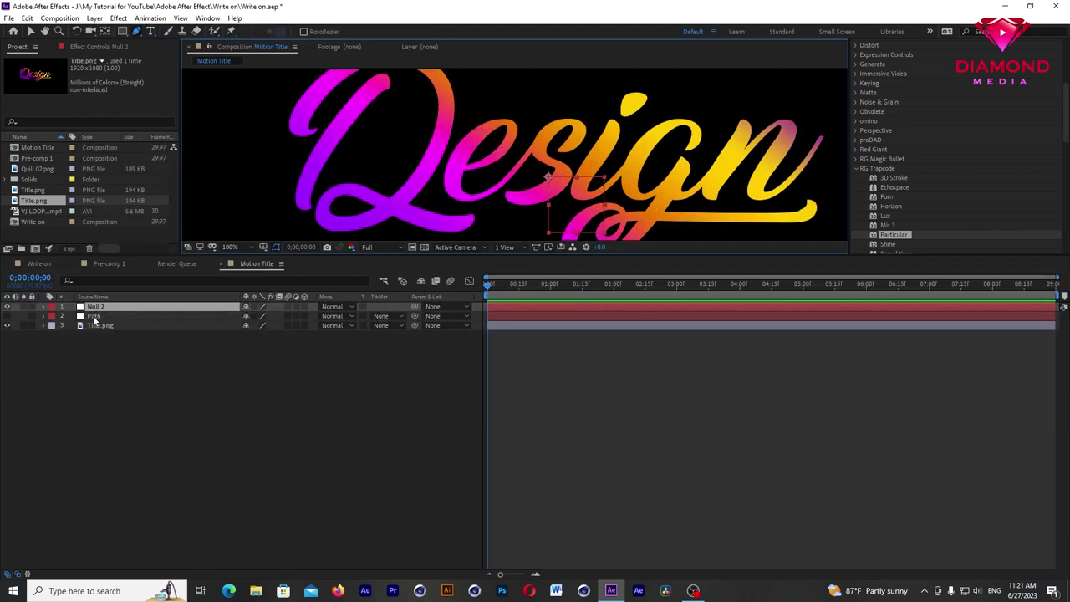
{"action": "left_click", "coordinate": [94, 318]}
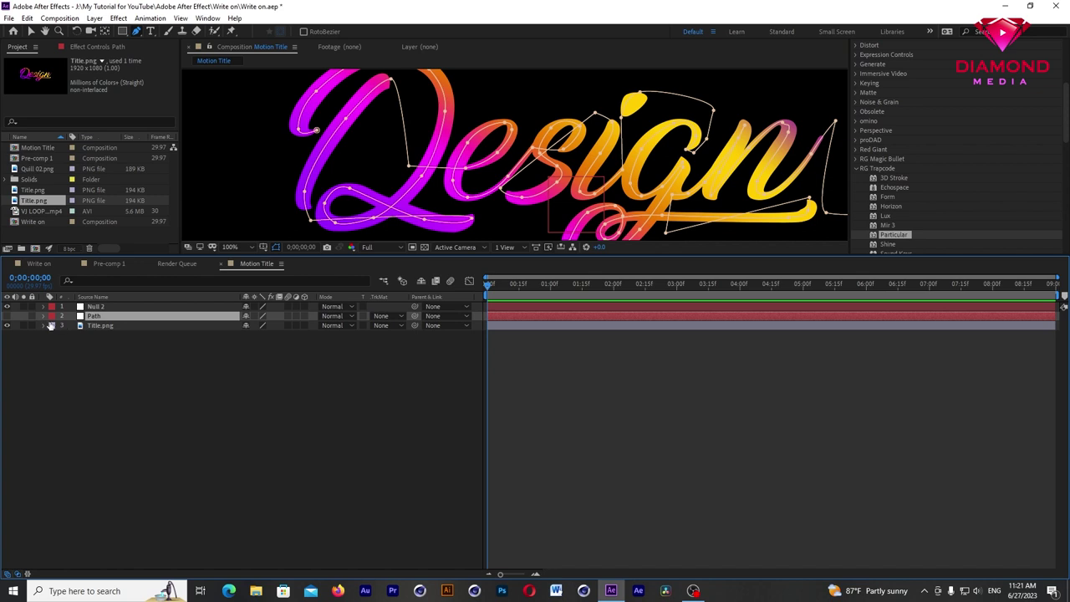
Step: Copy the Mask Path property from the Path layer's Mask 1
{"action": "left_click", "coordinate": [45, 317]}
{"action": "left_click", "coordinate": [53, 326]}
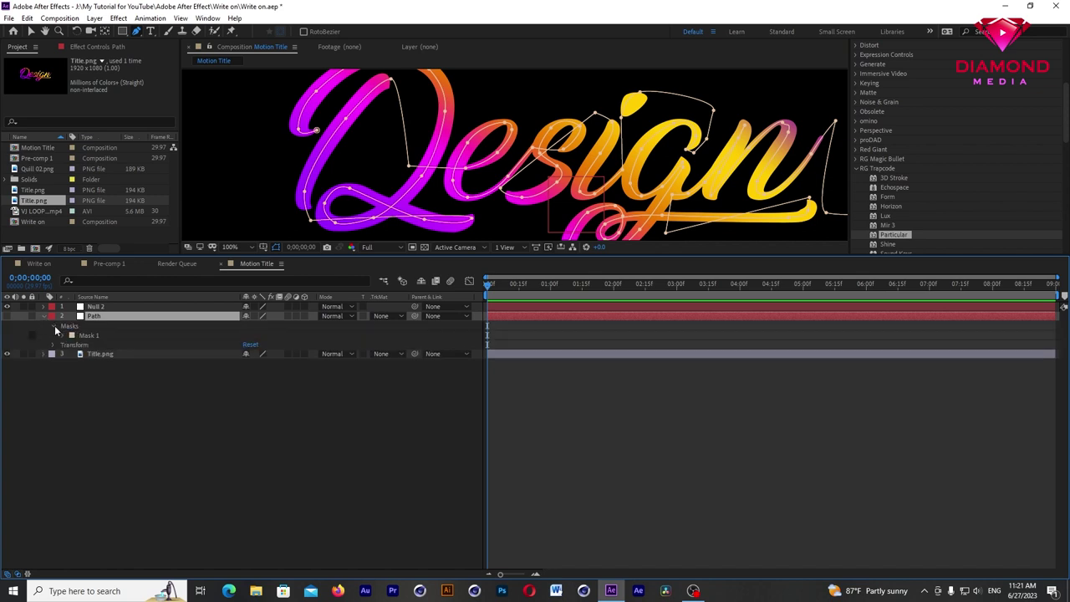
{"action": "left_click", "coordinate": [61, 334]}
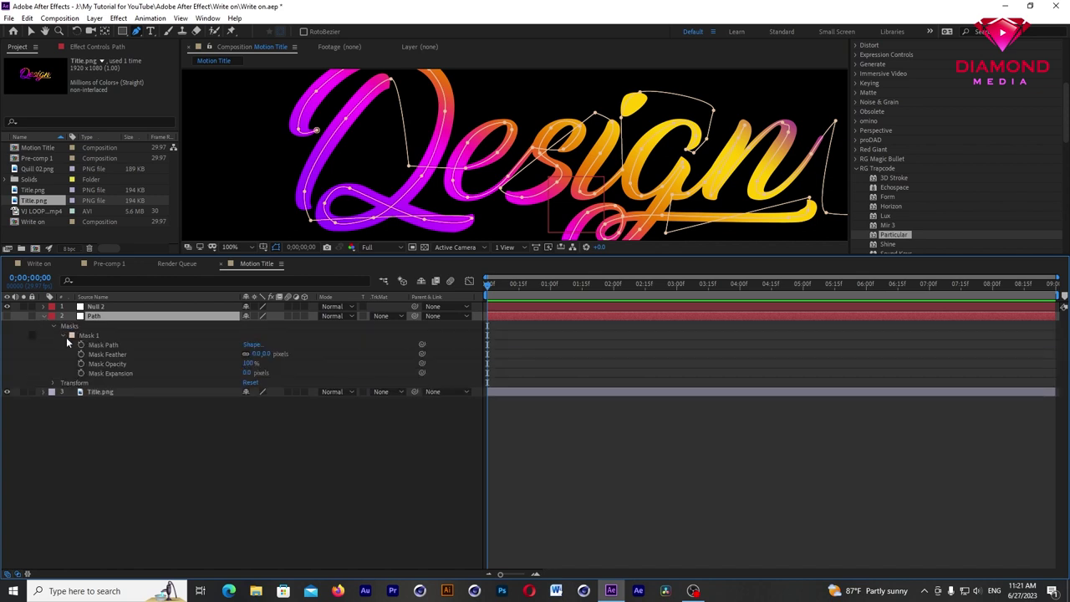
{"action": "left_click", "coordinate": [97, 345]}
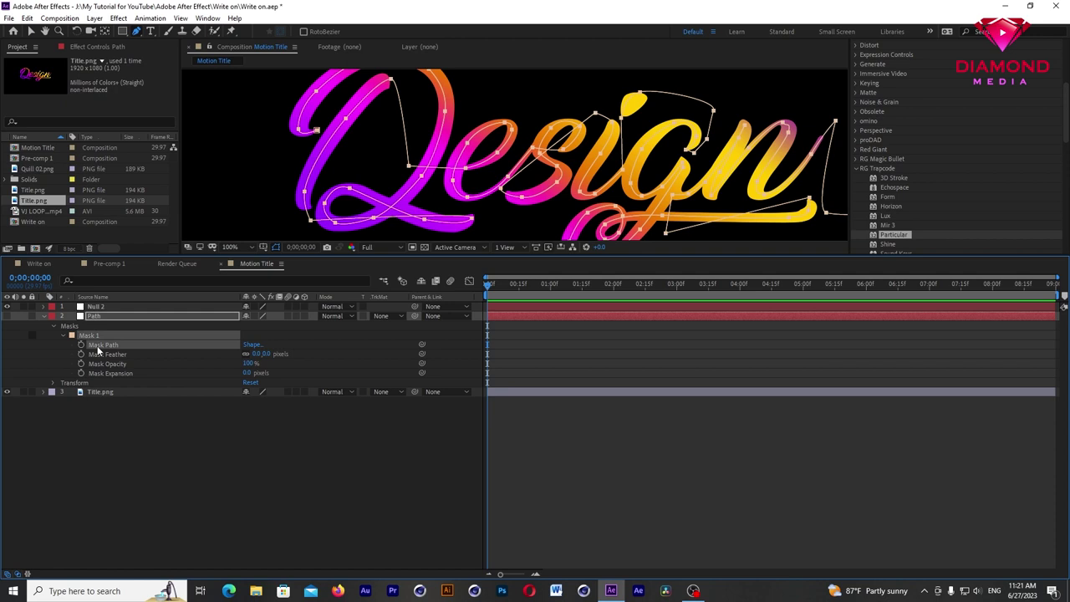
{"action": "left_click", "coordinate": [27, 18]}
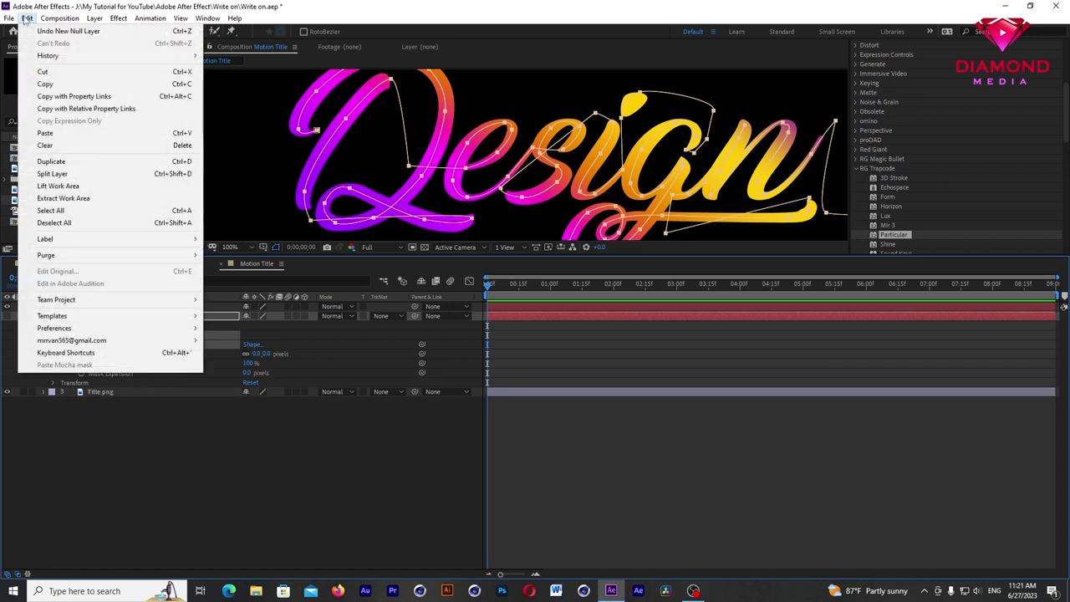
{"action": "left_click", "coordinate": [53, 85]}
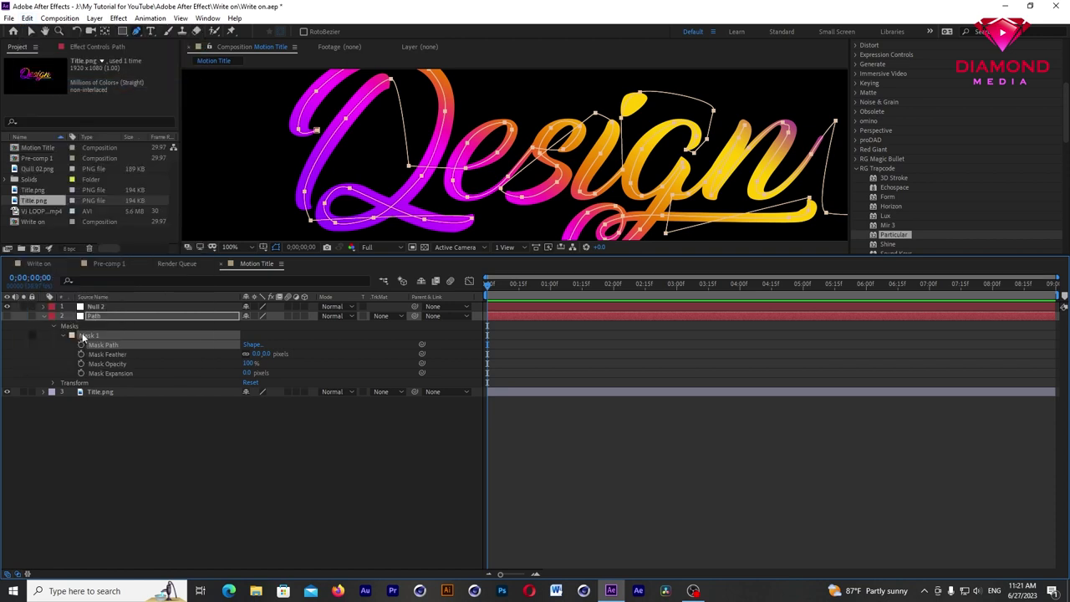
Step: Collapse the Path layer and select Null 2's Transform Position property
{"action": "left_click", "coordinate": [44, 316]}
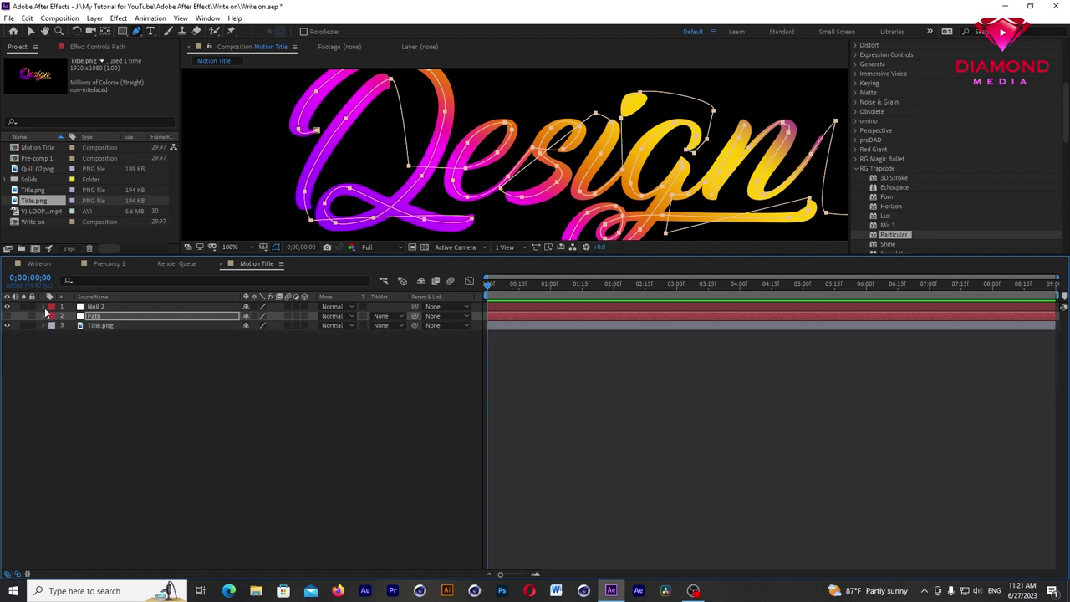
{"action": "left_click", "coordinate": [45, 309]}
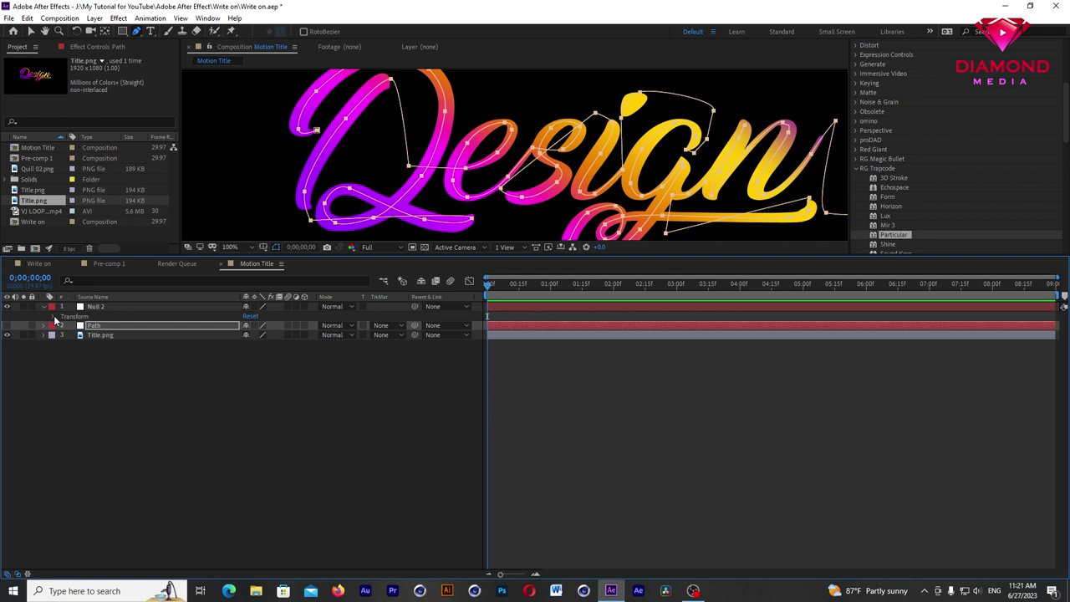
{"action": "left_click", "coordinate": [54, 317]}
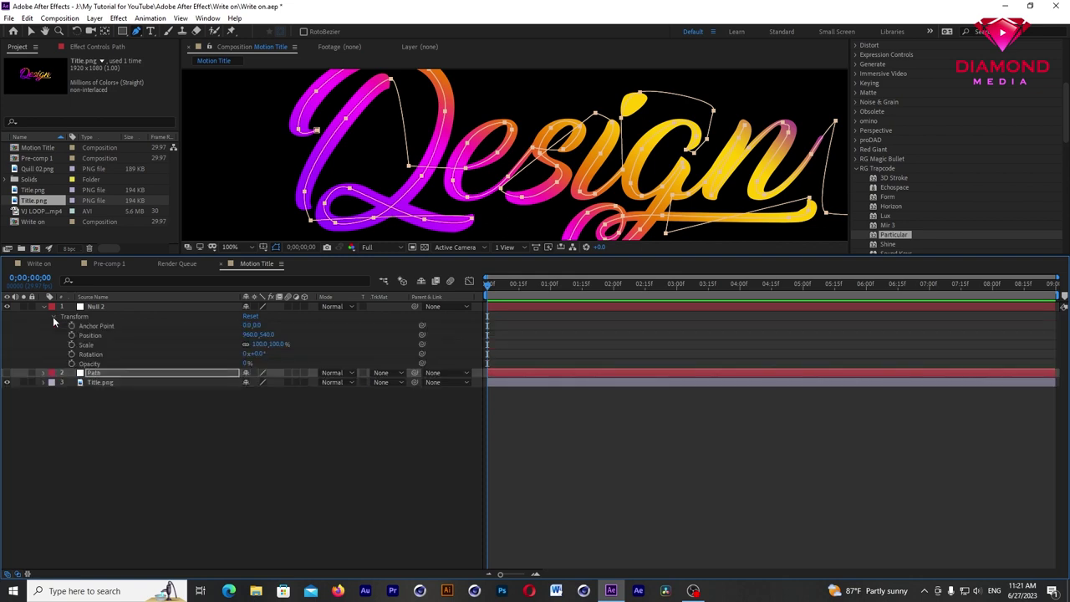
{"action": "left_click", "coordinate": [107, 336]}
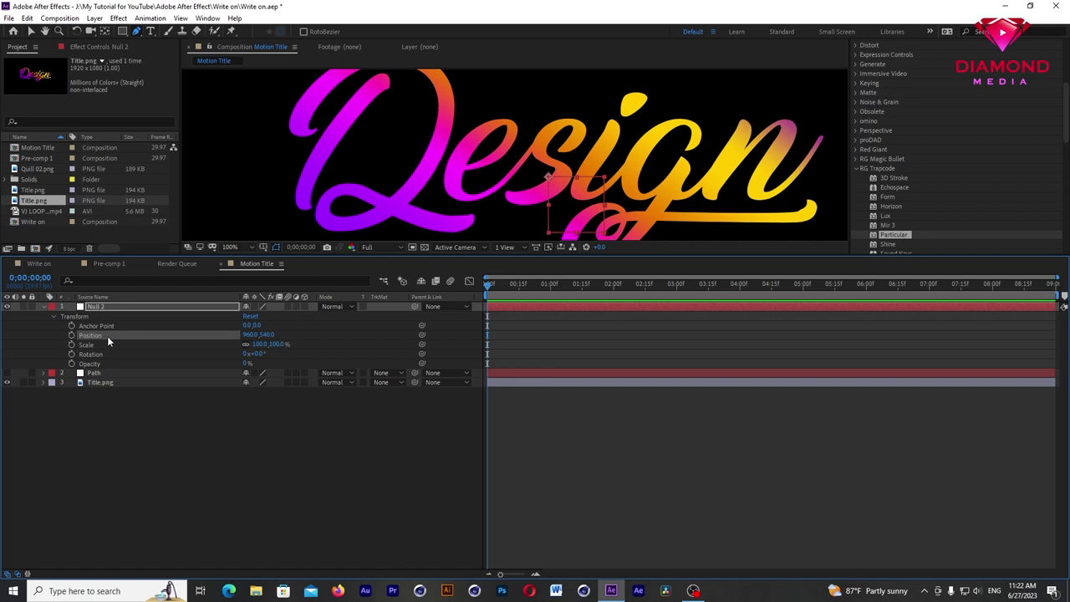
{"action": "left_click", "coordinate": [28, 19]}
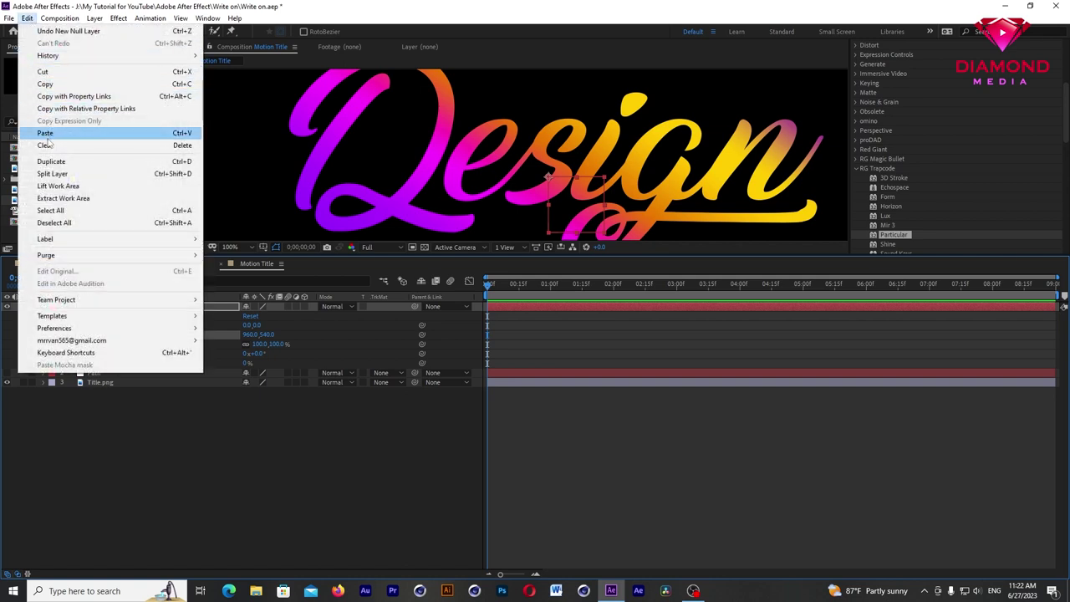
Step: Paste the mask path into Null 2's Position and scrub to preview the motion
{"action": "left_click", "coordinate": [49, 135]}
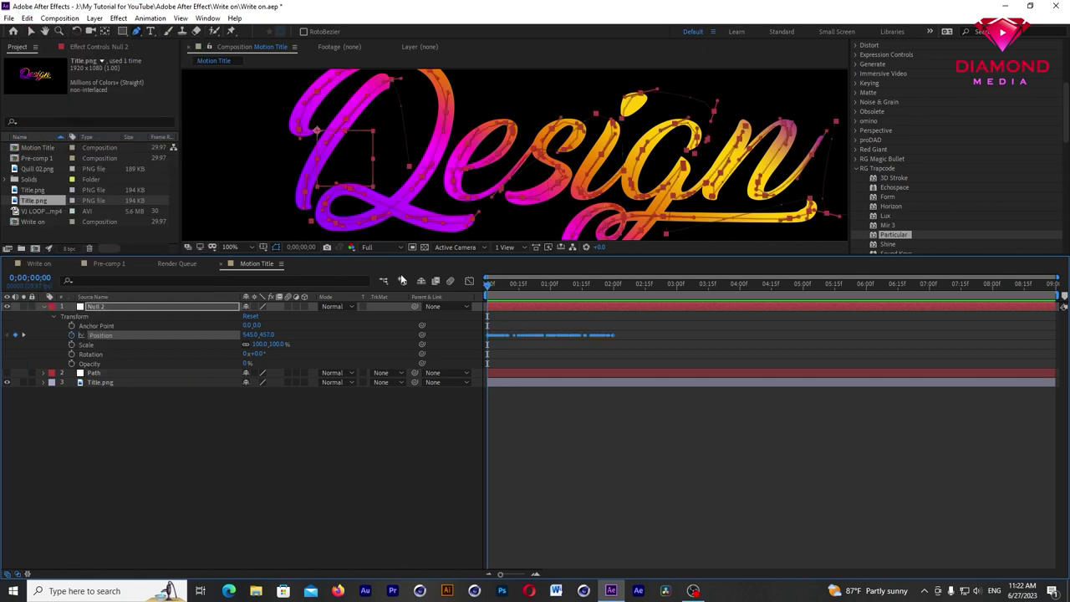
{"action": "left_click", "coordinate": [496, 286]}
{"action": "left_click_drag", "start_coordinate": [501, 291], "coordinate": [602, 288]}
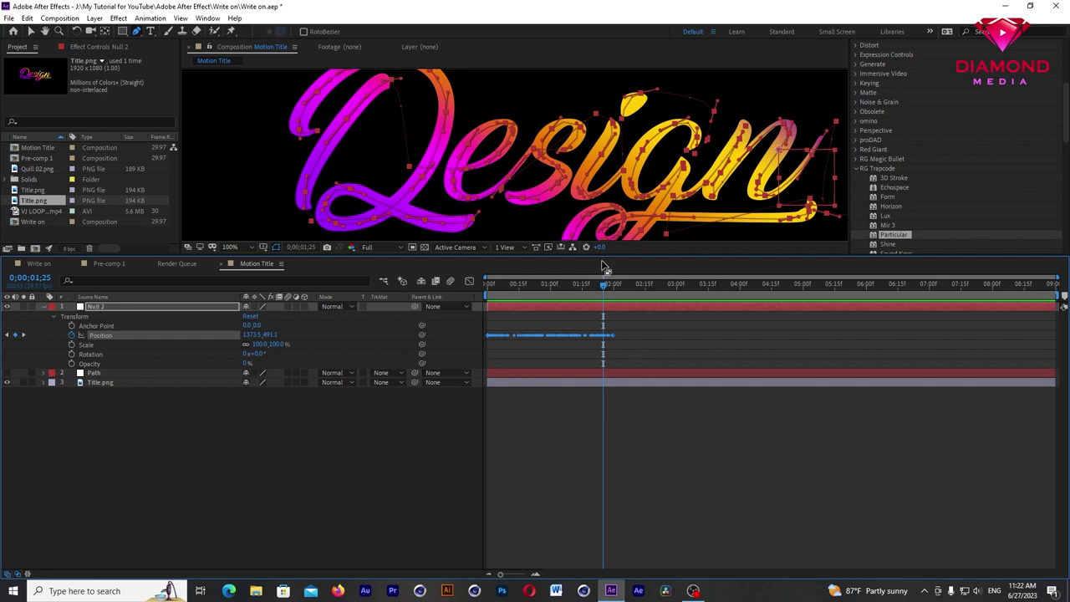
Step: Enlarge the viewer, collapse Null 2, return to 00;21 and zoom out to 50%
{"action": "left_click_drag", "start_coordinate": [603, 255], "coordinate": [604, 305]}
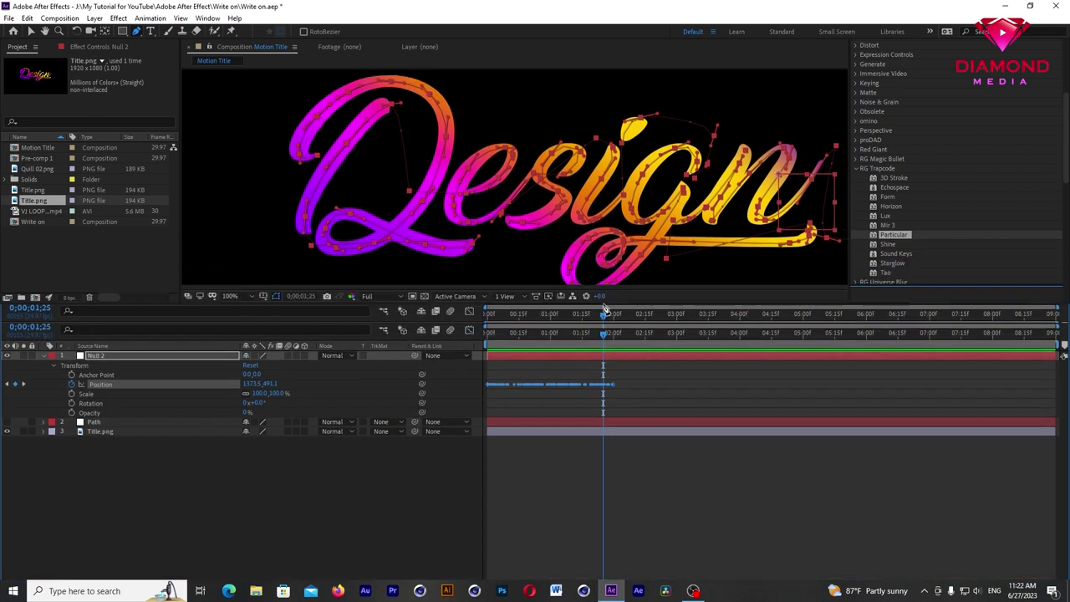
{"action": "left_click", "coordinate": [47, 356]}
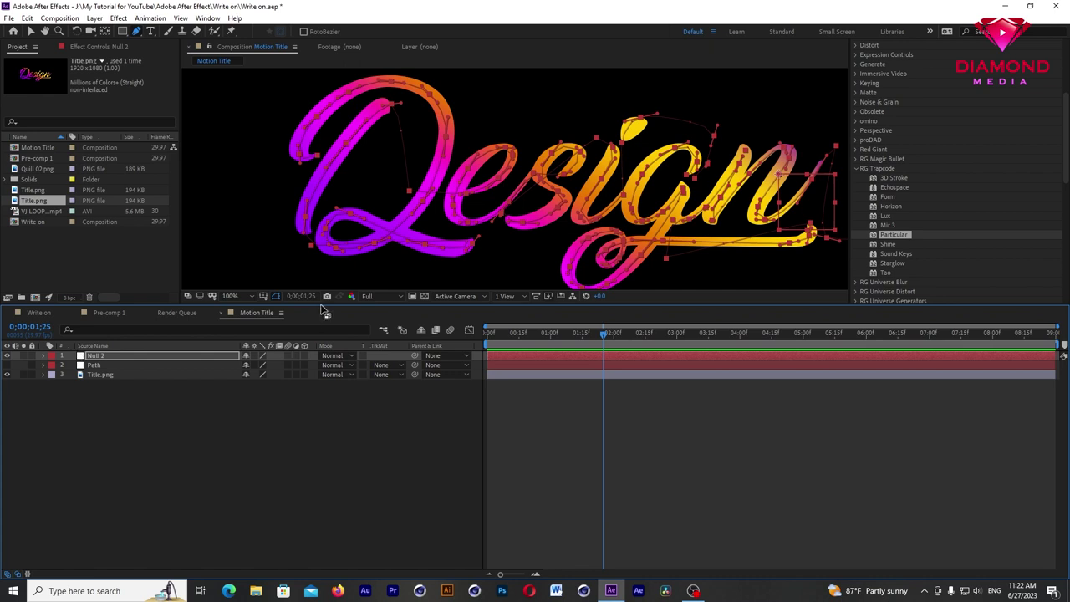
{"action": "left_click_drag", "start_coordinate": [324, 304], "coordinate": [324, 305]}
{"action": "left_click_drag", "start_coordinate": [324, 346], "coordinate": [320, 373]}
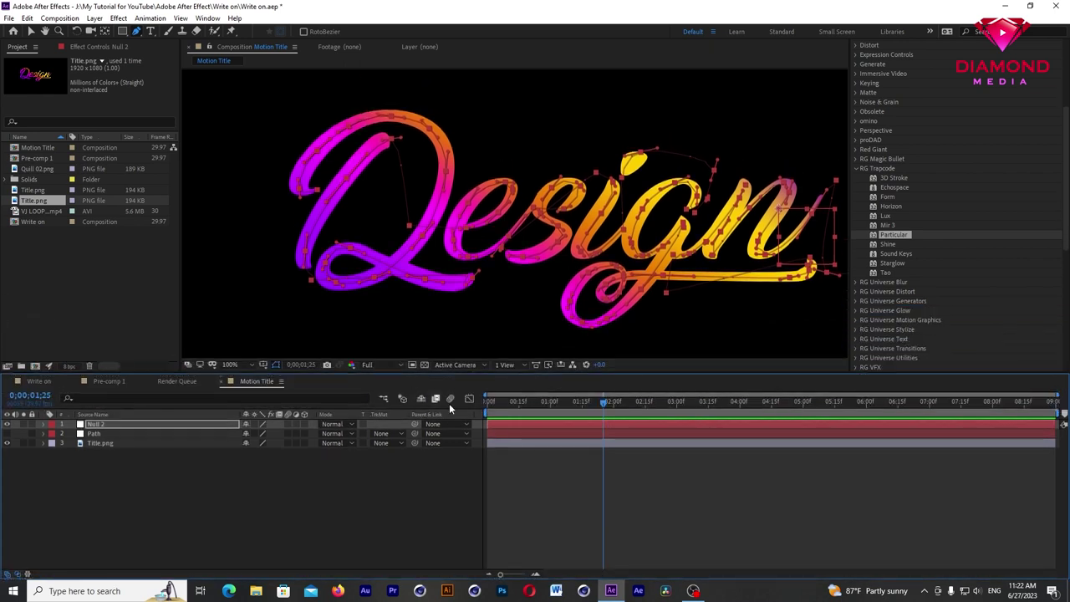
{"action": "left_click_drag", "start_coordinate": [508, 407], "coordinate": [531, 406]}
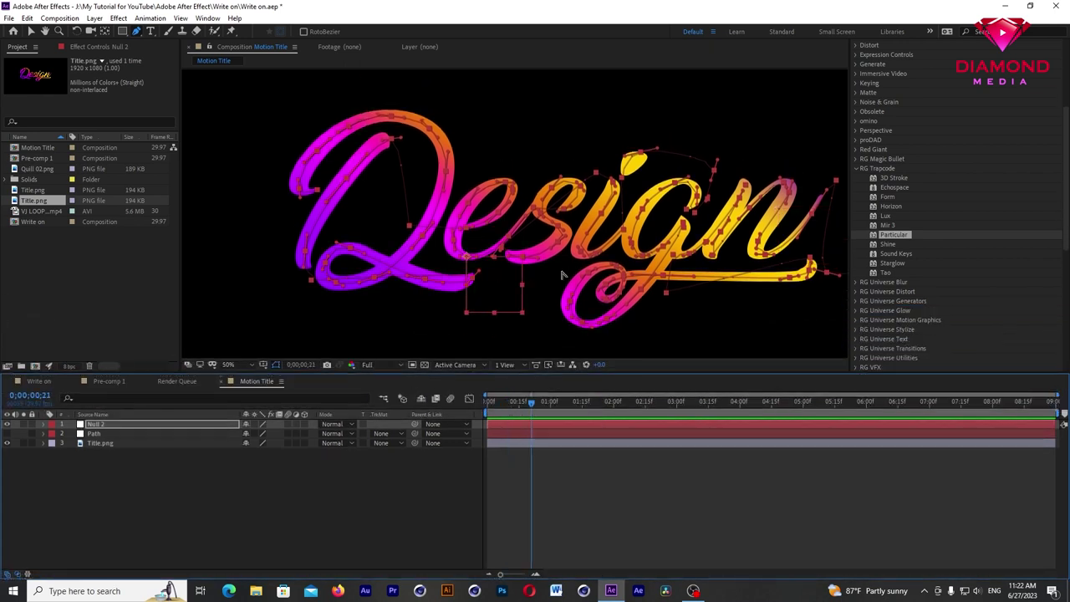
{"action": "key", "text": "comma"}
{"action": "key", "text": "comma"}
{"action": "left_click_drag", "start_coordinate": [603, 269], "coordinate": [588, 265]}
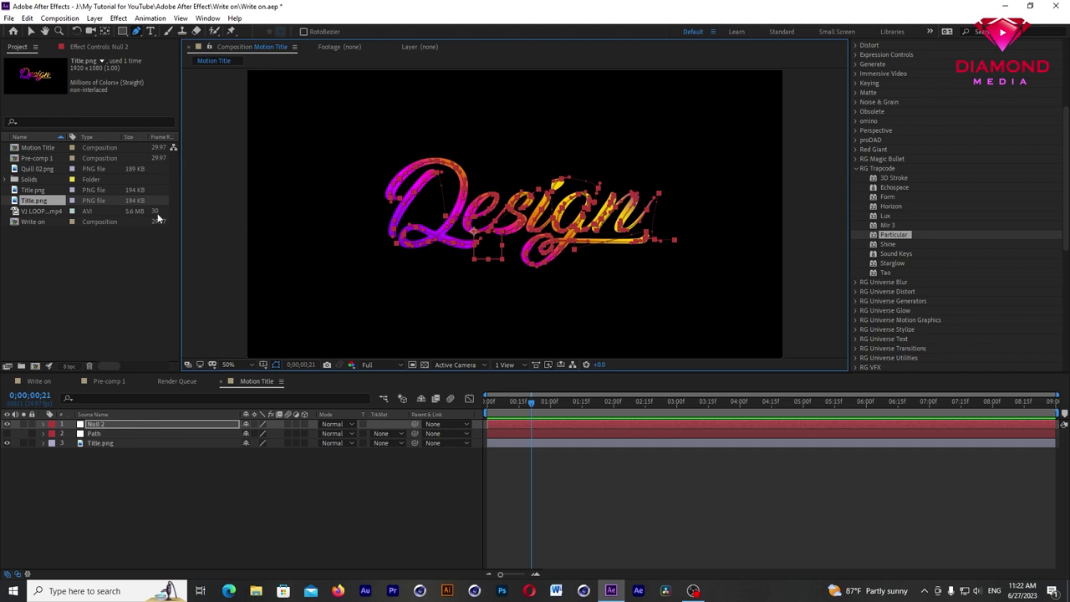
{"action": "left_click", "coordinate": [95, 18]}
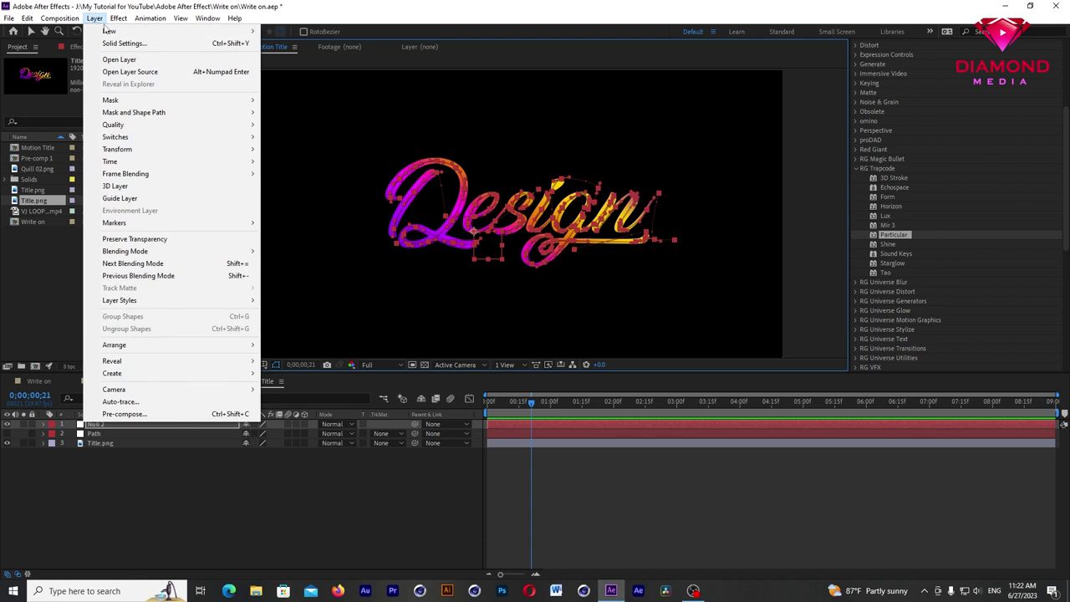
Step: Create a white (FFFFFF) 1920×1080 solid named 'Write On'
{"action": "mouse_move", "coordinate": [126, 25]}
{"action": "left_click", "coordinate": [300, 44]}
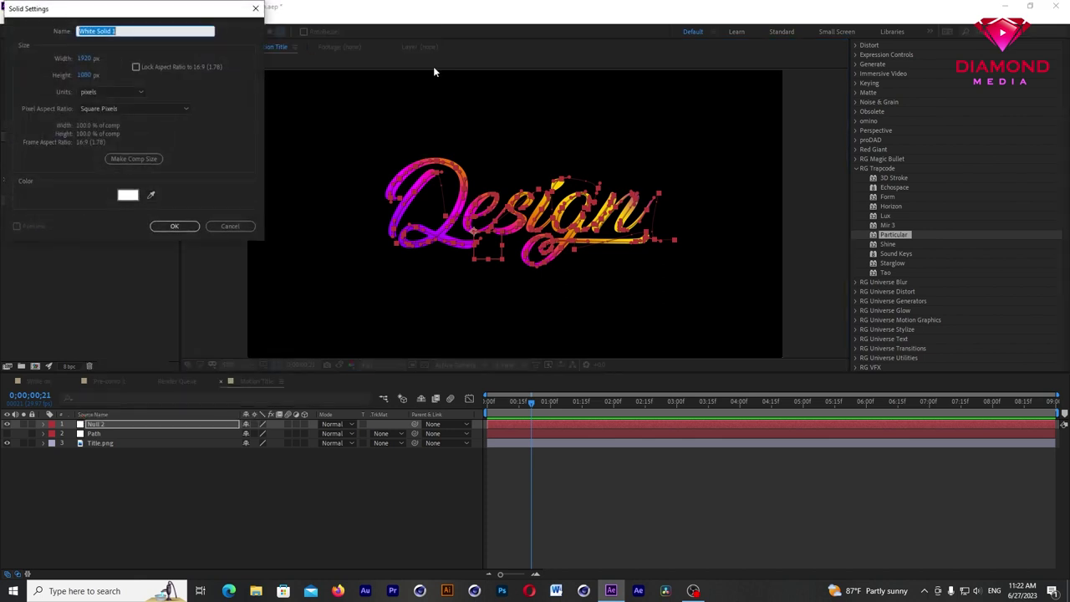
{"action": "type", "text": "Writeon"}
{"action": "key", "text": "BackSpace"}
{"action": "key", "text": "BackSpace"}
{"action": "type", "text": "On"}
{"action": "left_click", "coordinate": [127, 197]}
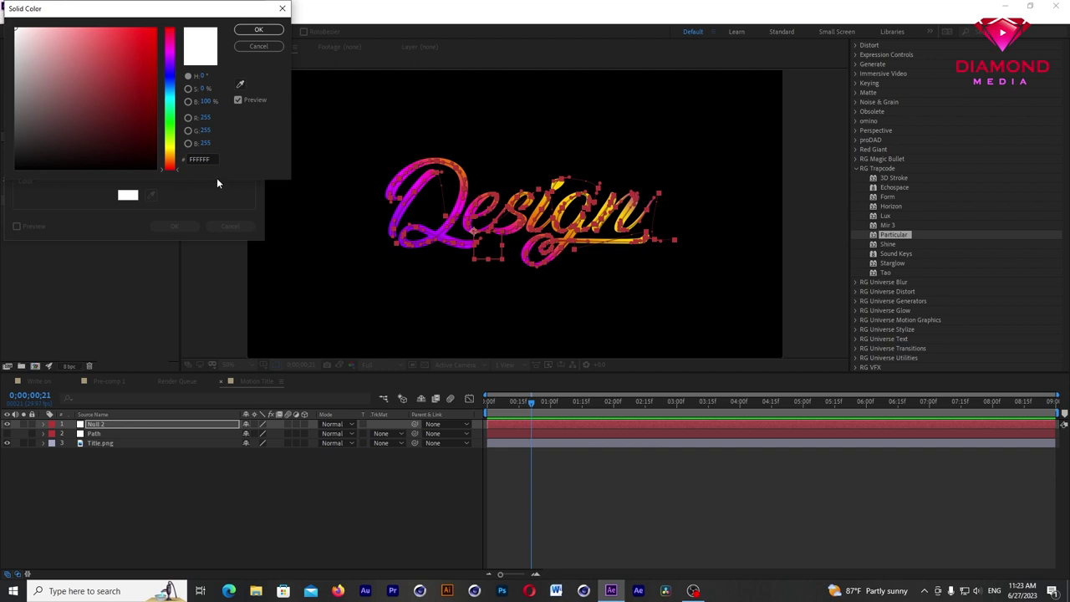
{"action": "left_click", "coordinate": [205, 158]}
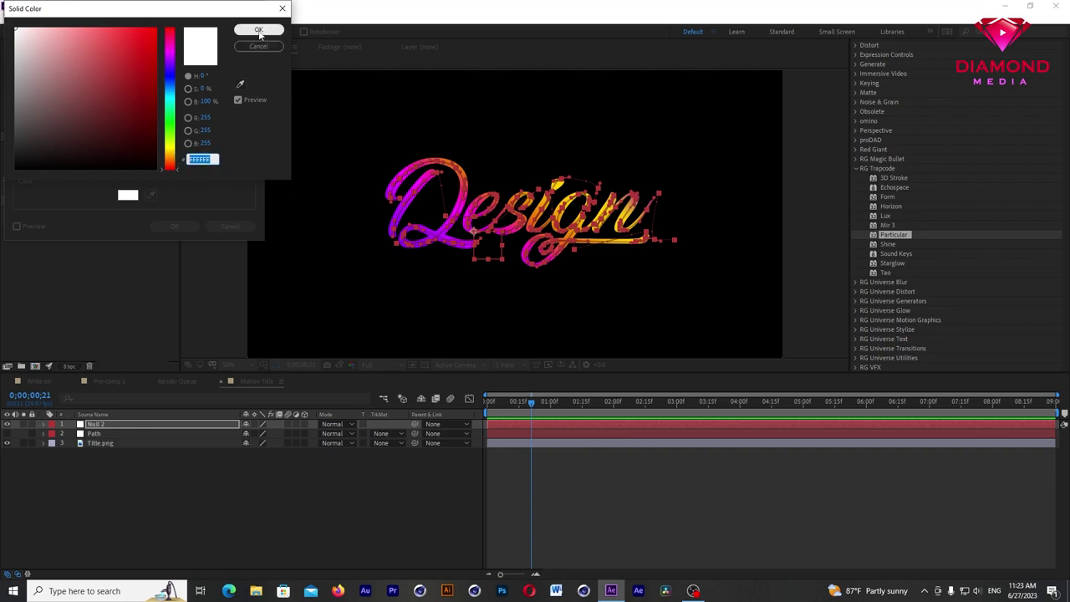
{"action": "left_click", "coordinate": [259, 31]}
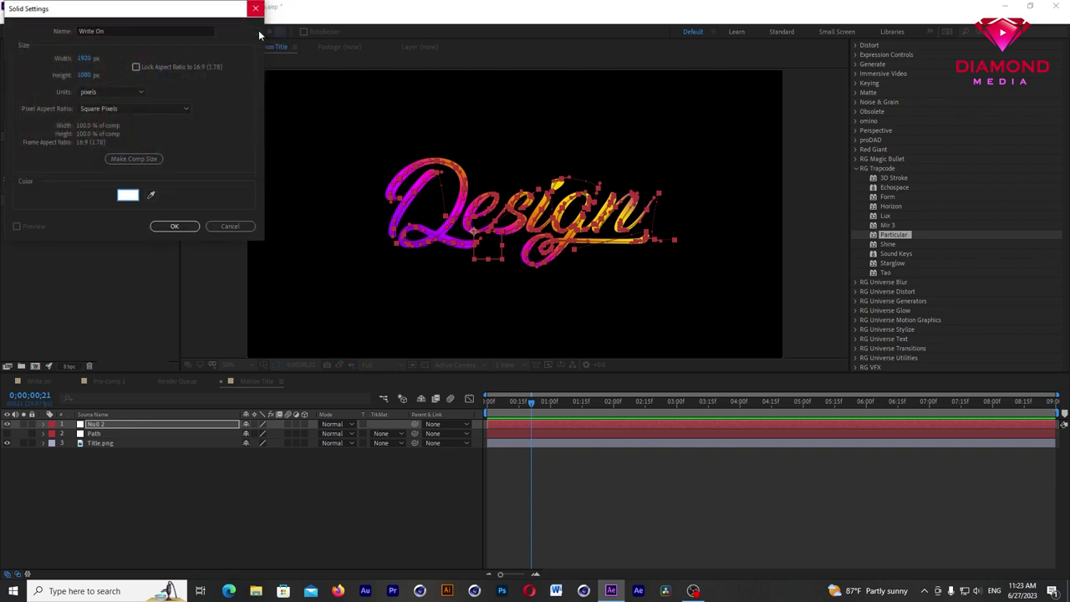
{"action": "left_click", "coordinate": [174, 226]}
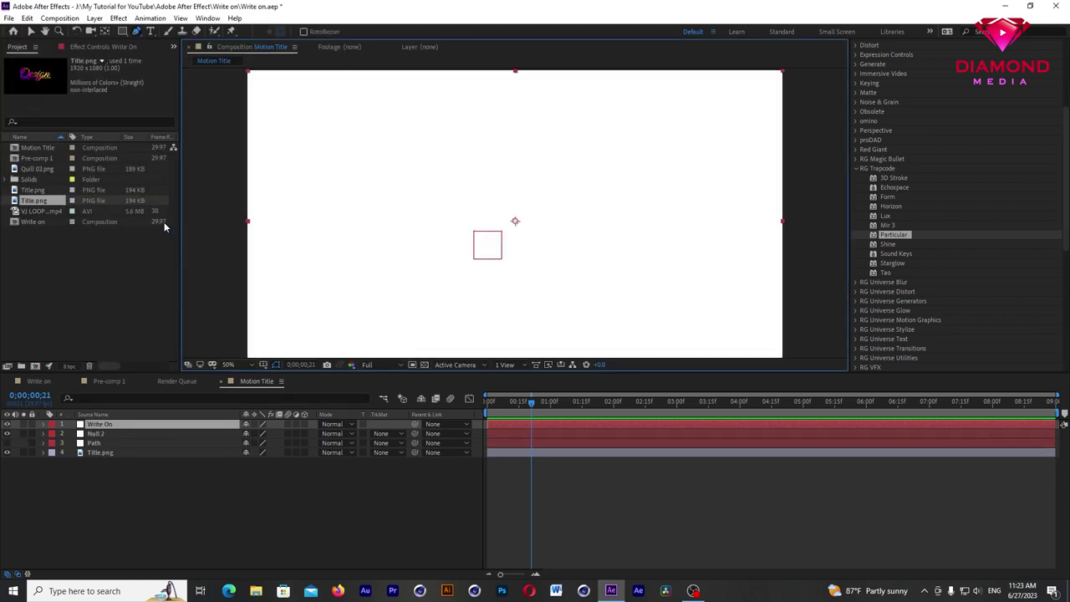
Step: Apply Generate > Write-on to the solid with Paint Style set to Reveal Original Image
{"action": "left_click", "coordinate": [118, 18]}
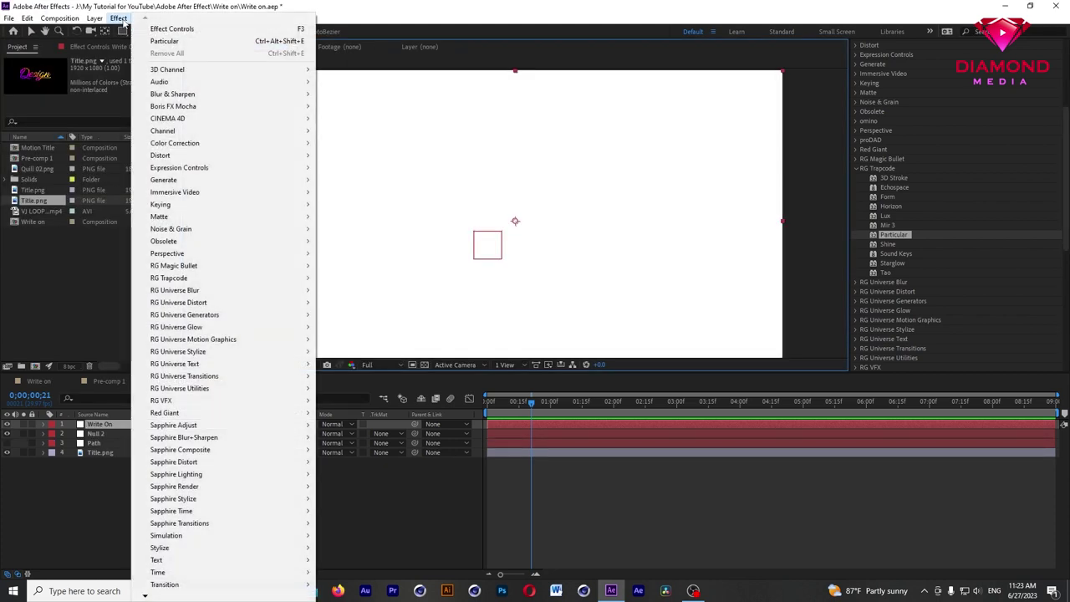
{"action": "mouse_move", "coordinate": [251, 180]}
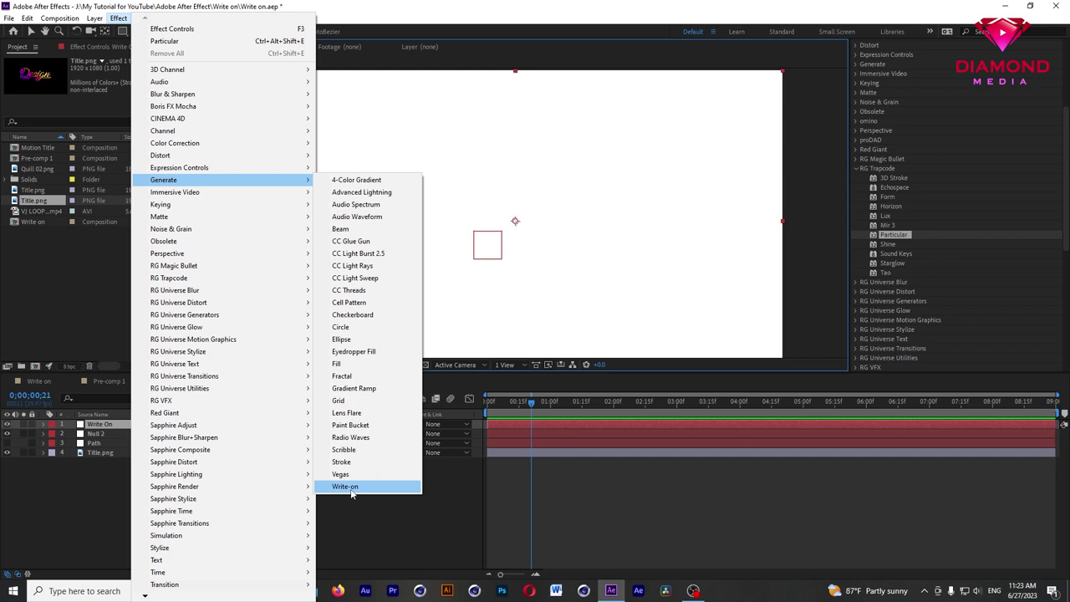
{"action": "left_click", "coordinate": [351, 487]}
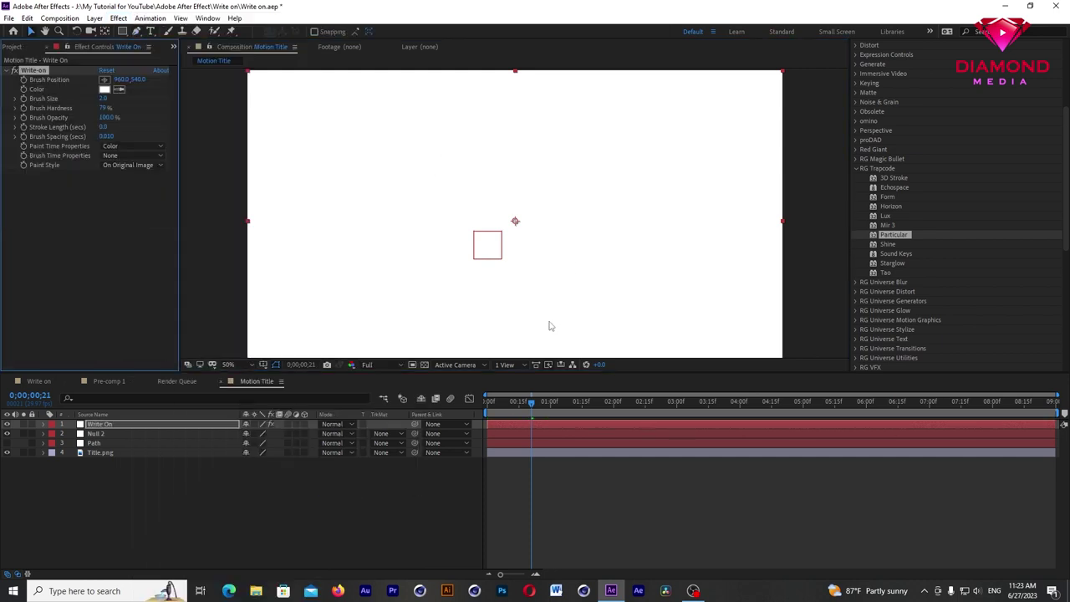
{"action": "left_click_drag", "start_coordinate": [529, 372], "coordinate": [530, 326]}
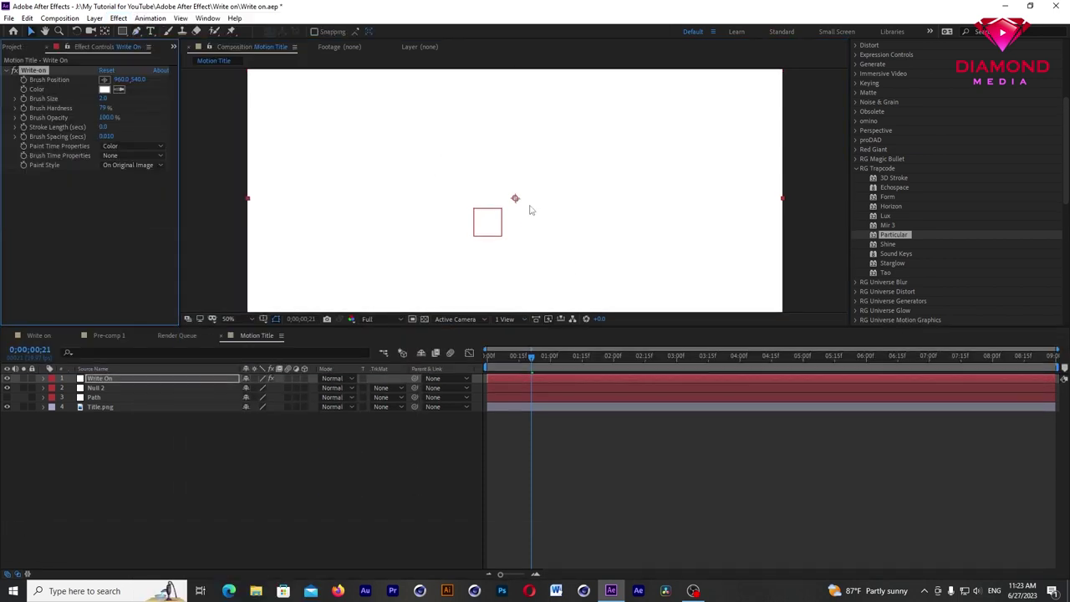
{"action": "key", "text": "comma"}
{"action": "key", "text": "comma"}
{"action": "key", "text": "comma"}
{"action": "key", "text": "period"}
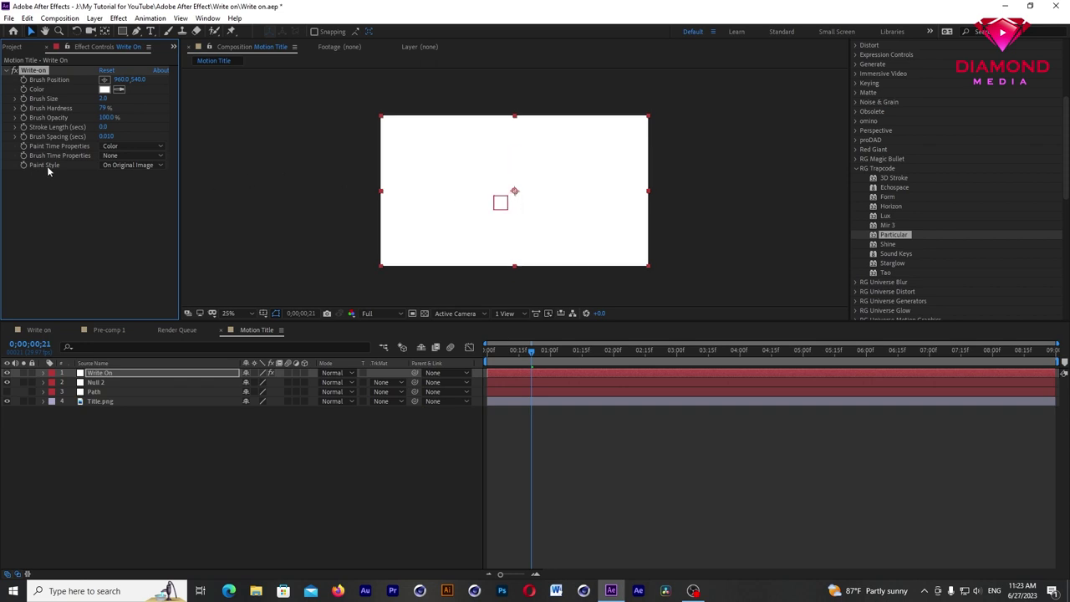
{"action": "left_click", "coordinate": [109, 165]}
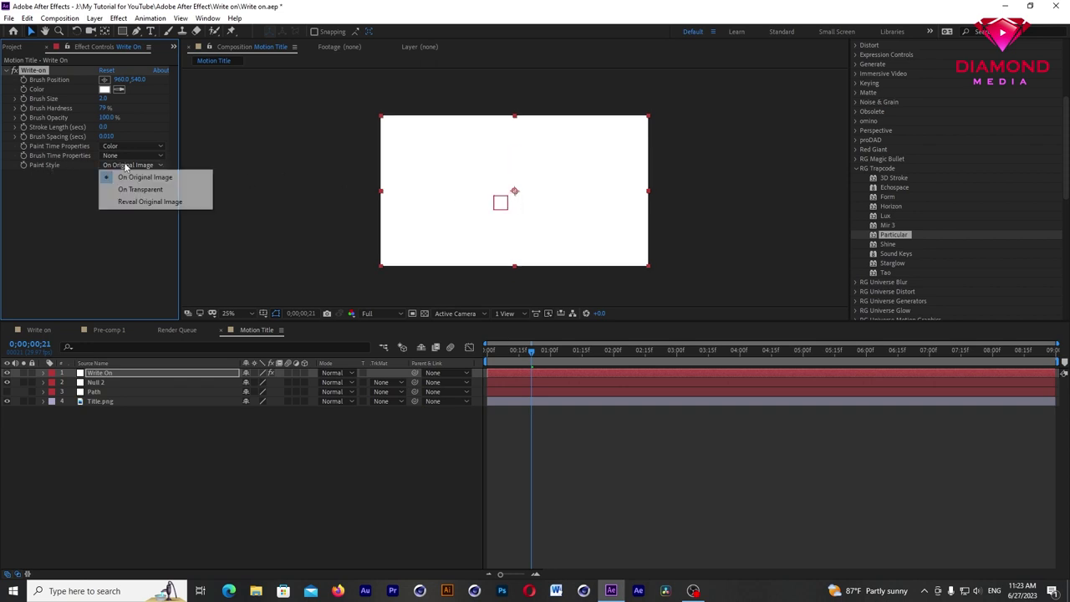
{"action": "left_click", "coordinate": [129, 202]}
{"action": "key", "text": "period"}
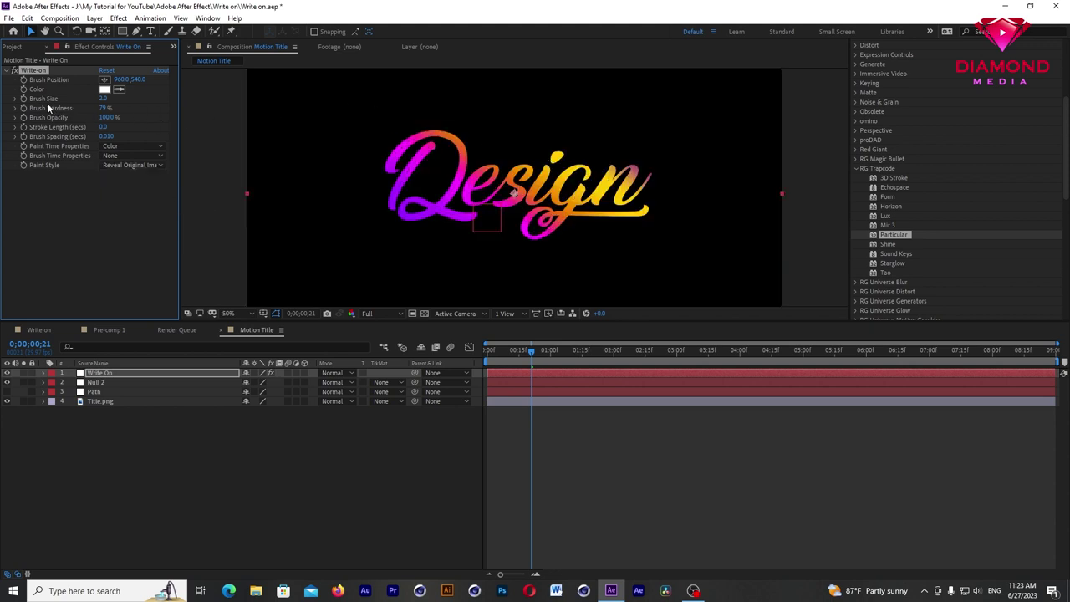
Step: Scrub the Write-on Brush Size to 20.9 and Brush Hardness to 100%
{"action": "left_click_drag", "start_coordinate": [103, 98], "coordinate": [202, 93]}
{"action": "key", "text": "period"}
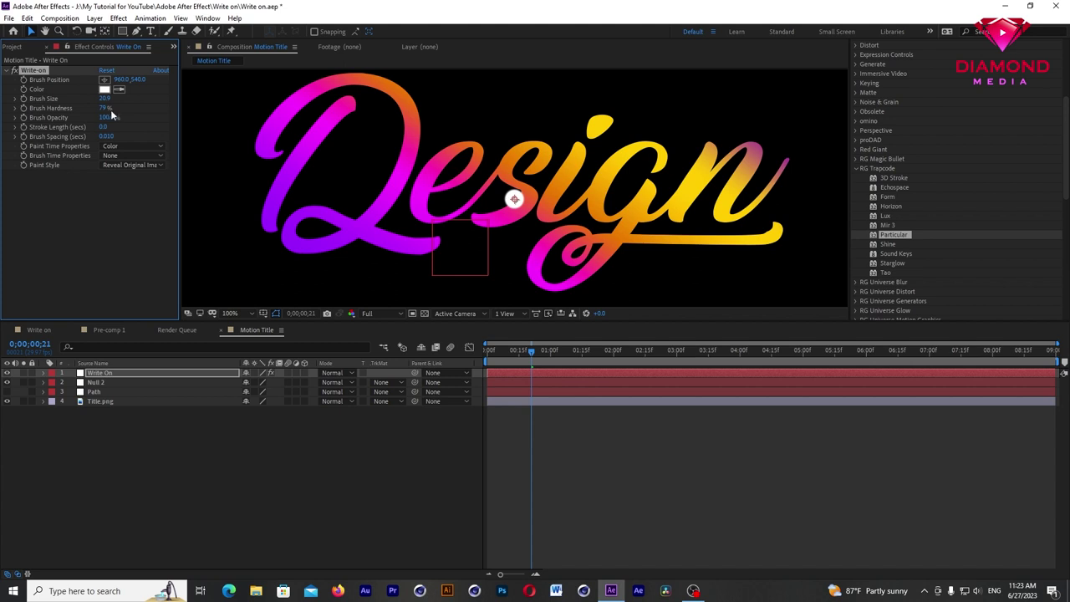
{"action": "left_click_drag", "start_coordinate": [103, 107], "coordinate": [115, 107]}
Step: Set Brush Time Properties to Size & Hardness
{"action": "left_click", "coordinate": [133, 152]}
{"action": "left_click", "coordinate": [61, 158]}
{"action": "left_click", "coordinate": [115, 156]}
{"action": "left_click", "coordinate": [132, 206]}
{"action": "left_click_drag", "start_coordinate": [534, 321], "coordinate": [543, 238]}
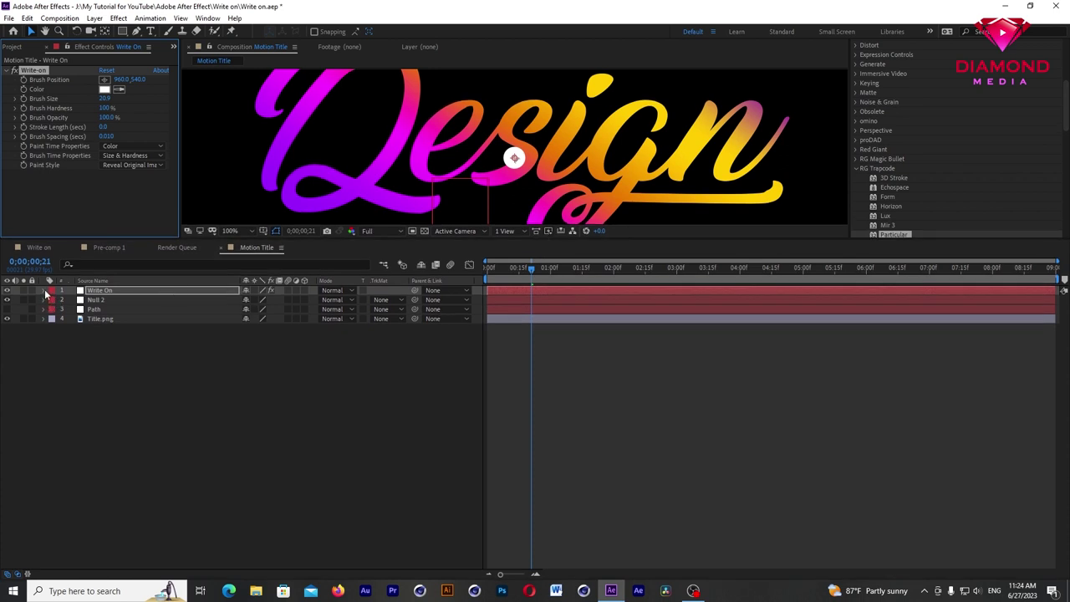
Step: Reveal Null 2's Position and the Write-on effect's Brush Position in the timeline
{"action": "left_click", "coordinate": [44, 290]}
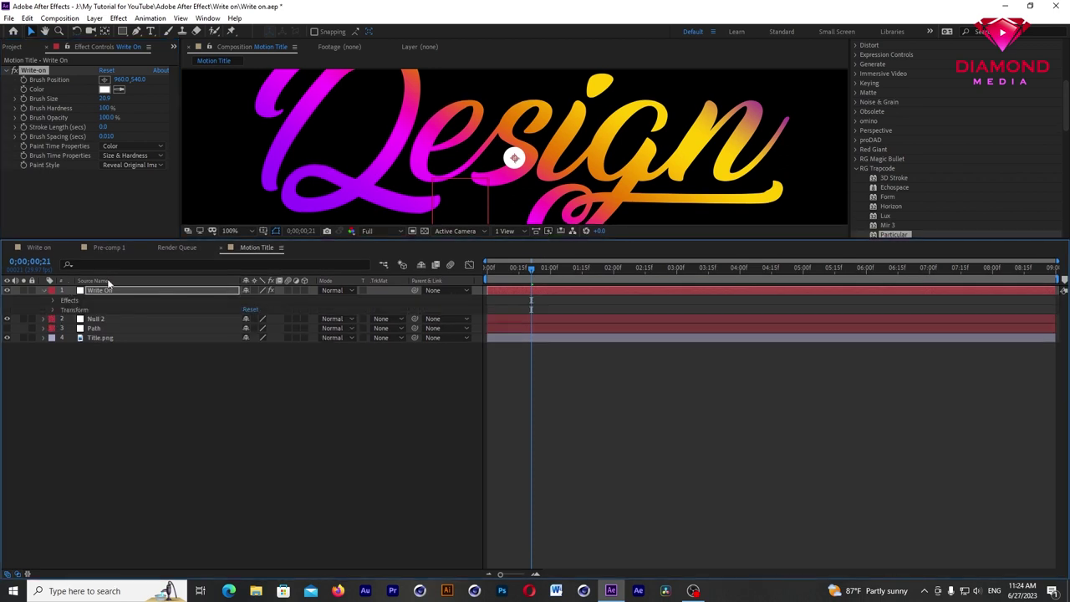
{"action": "left_click", "coordinate": [54, 321]}
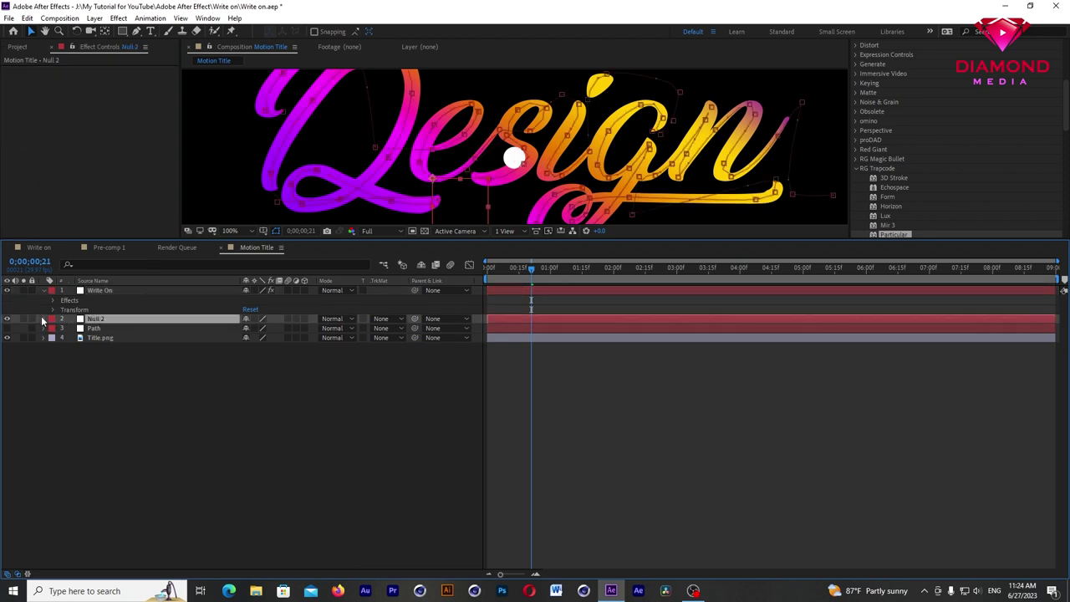
{"action": "left_click", "coordinate": [44, 319]}
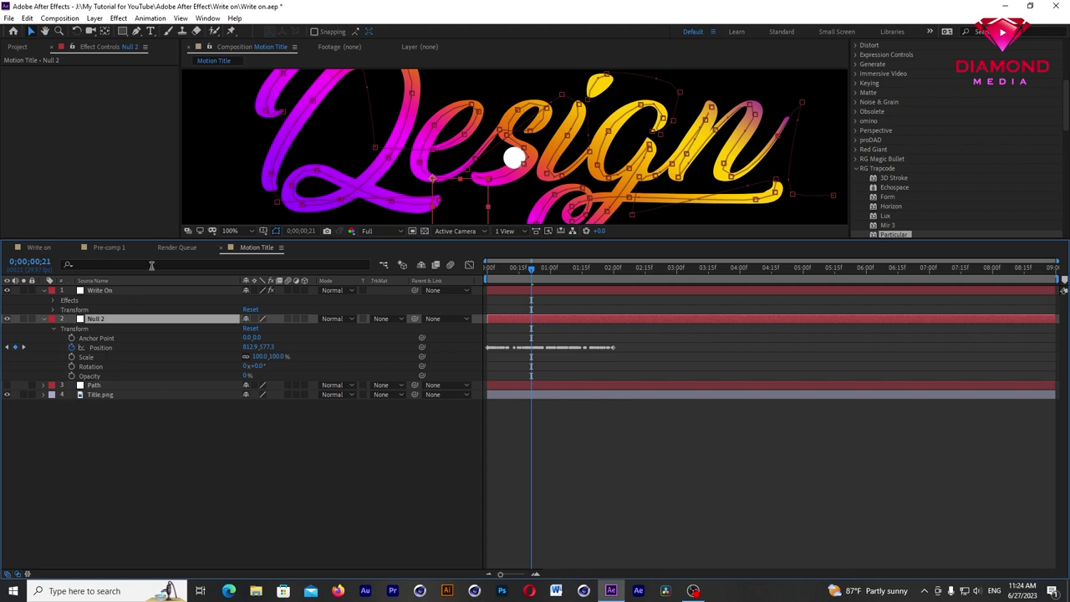
{"action": "left_click_drag", "start_coordinate": [184, 237], "coordinate": [185, 170]}
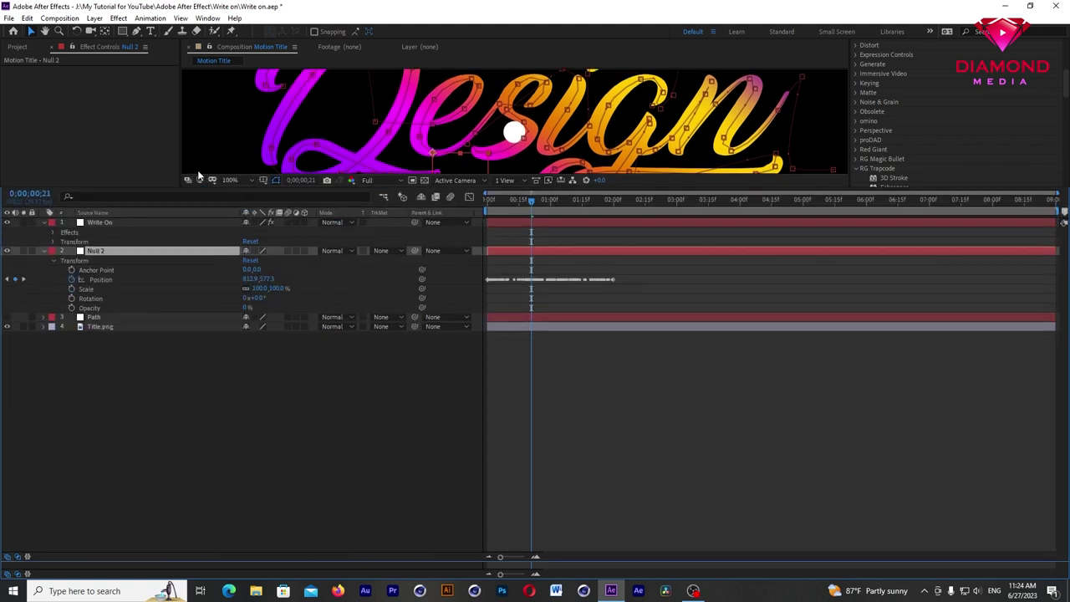
{"action": "left_click", "coordinate": [53, 233]}
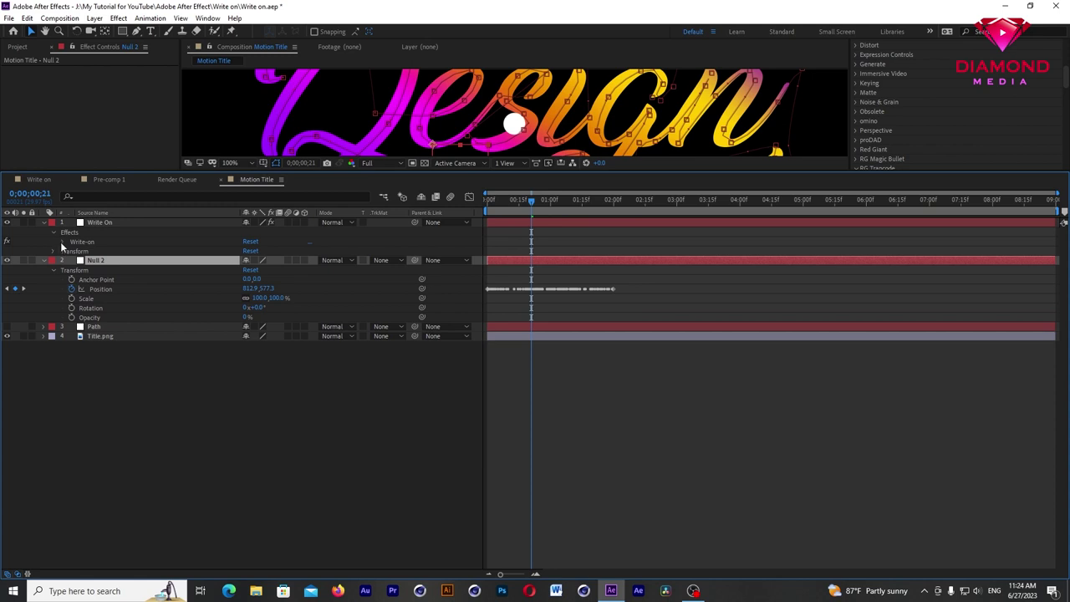
{"action": "left_click", "coordinate": [62, 242]}
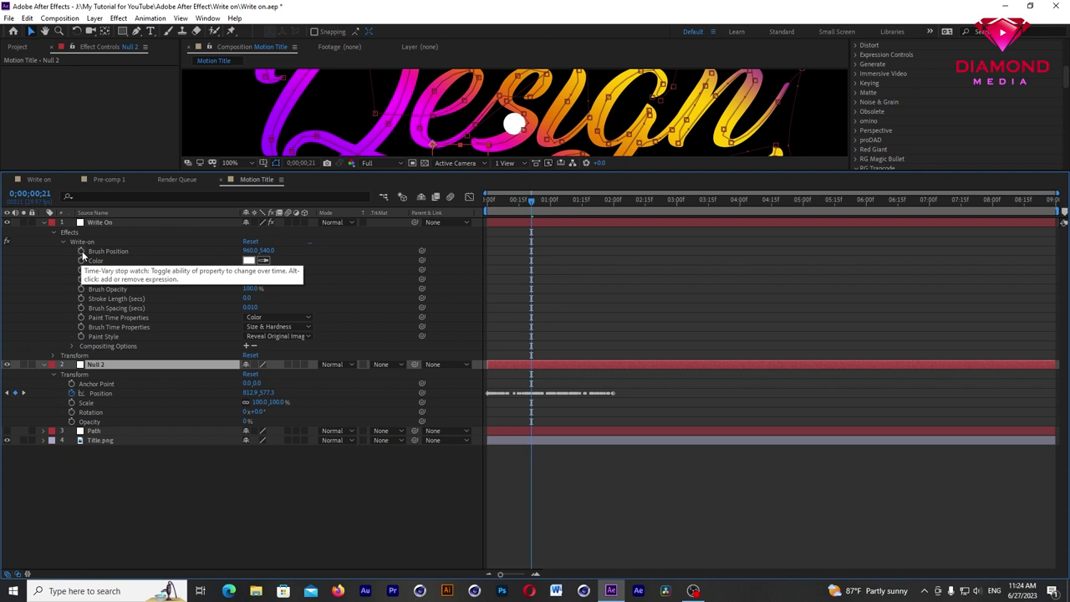
Step: Pick-whip a Brush Position expression to Null 2's Position and commit it
{"action": "left_click", "coordinate": [81, 253], "text": "alt"}
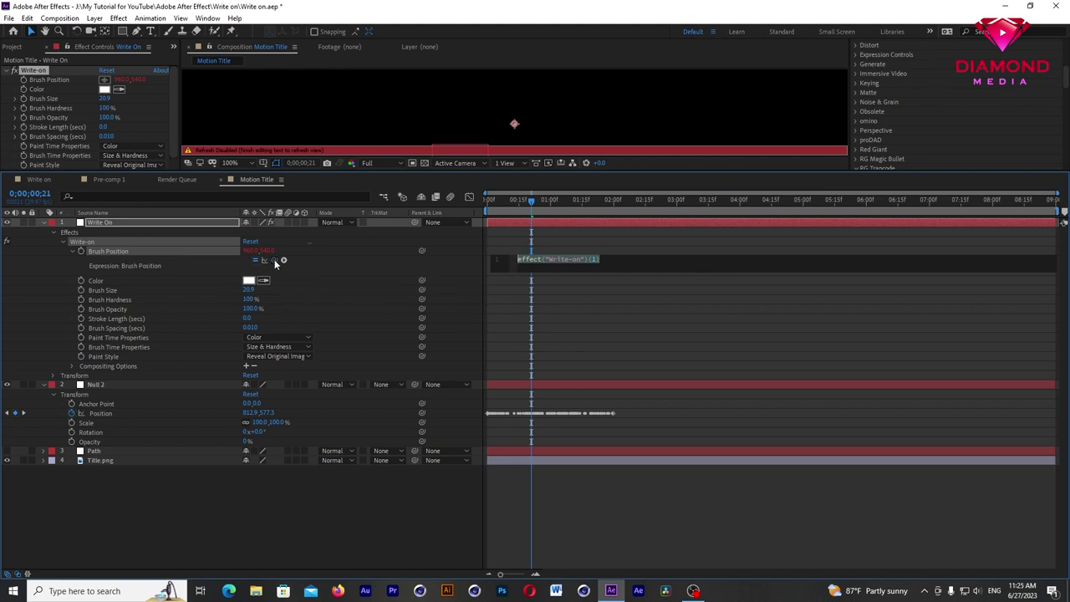
{"action": "left_click_drag", "start_coordinate": [274, 259], "coordinate": [104, 408]}
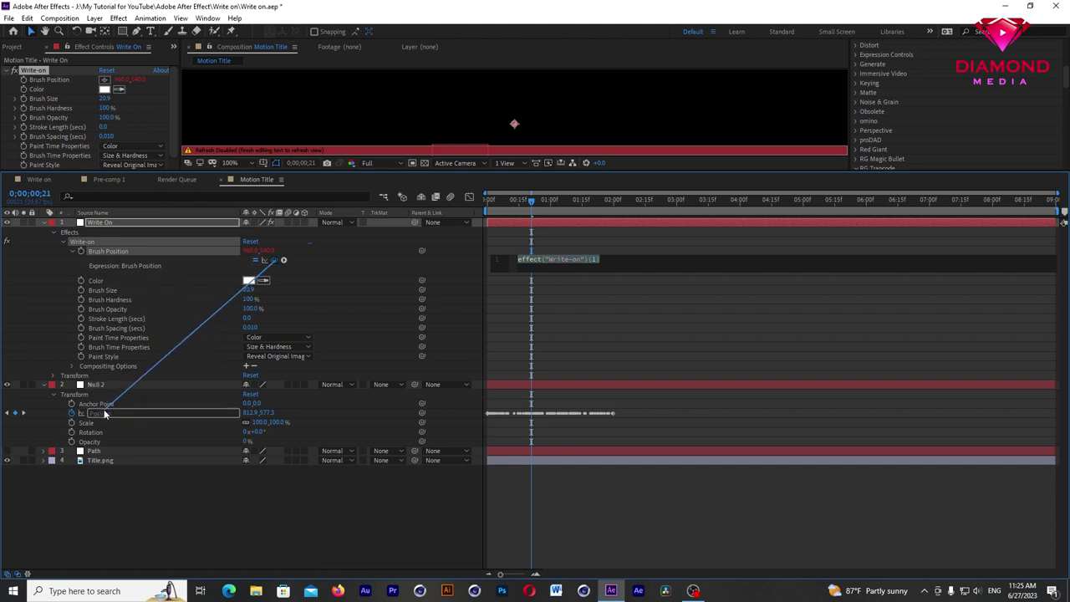
{"action": "left_click_drag", "start_coordinate": [104, 409], "coordinate": [103, 409]}
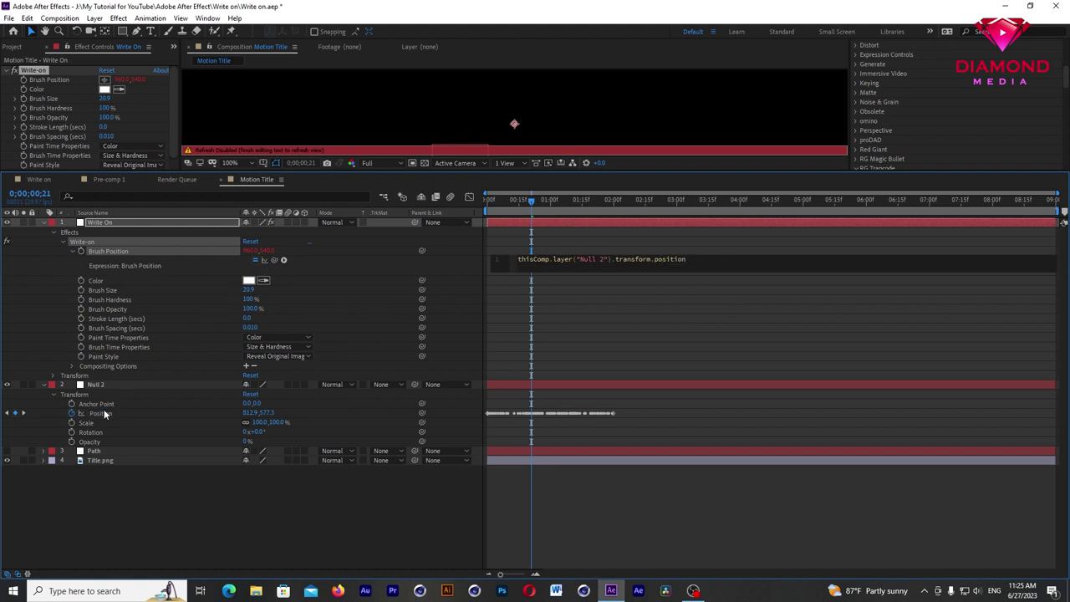
{"action": "key", "text": "KP_Enter"}
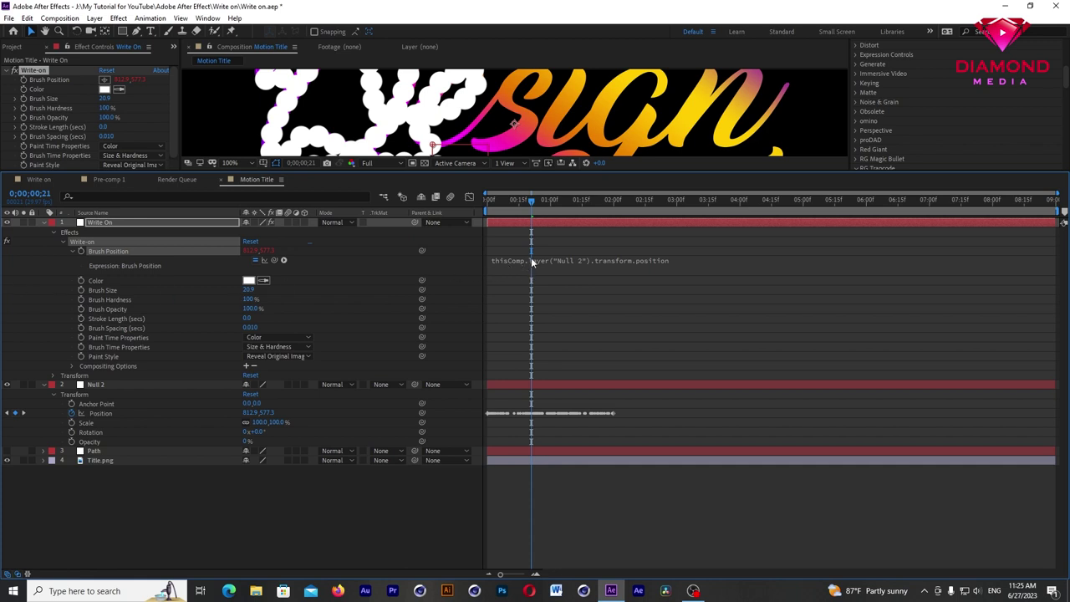
{"action": "left_click", "coordinate": [44, 224]}
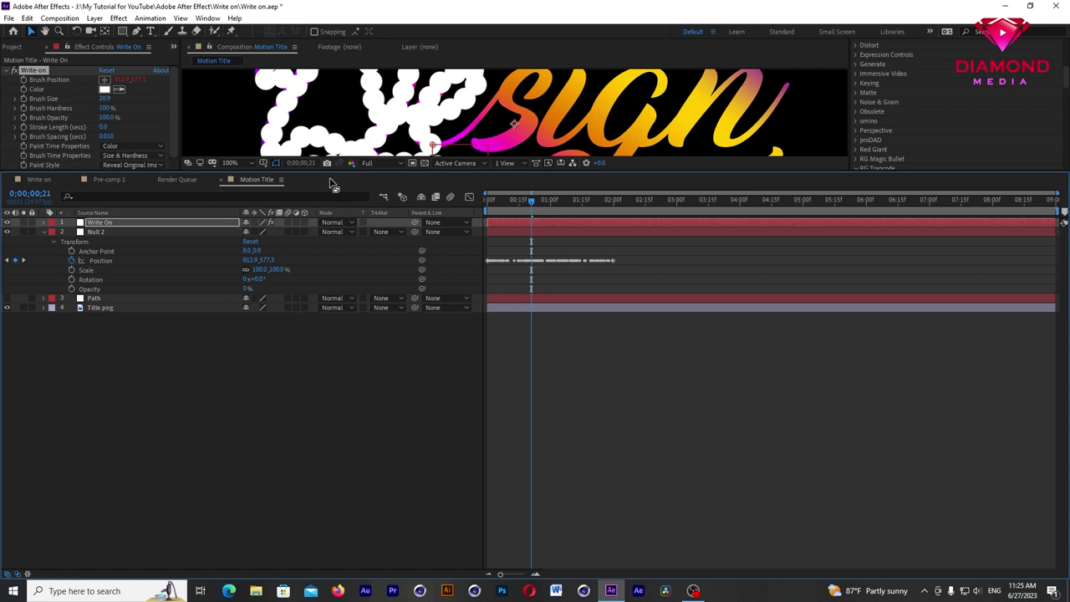
Step: Adjust the Write-on Brush Spacing, leaving it at about 0.010
{"action": "left_click_drag", "start_coordinate": [334, 172], "coordinate": [306, 356]}
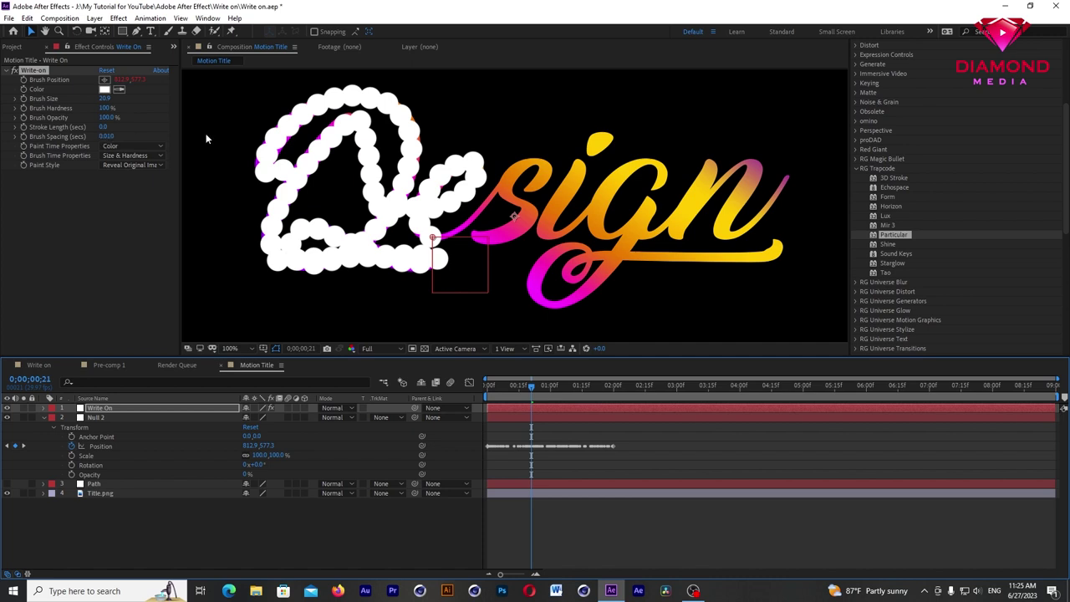
{"action": "left_click_drag", "start_coordinate": [107, 136], "coordinate": [37, 146]}
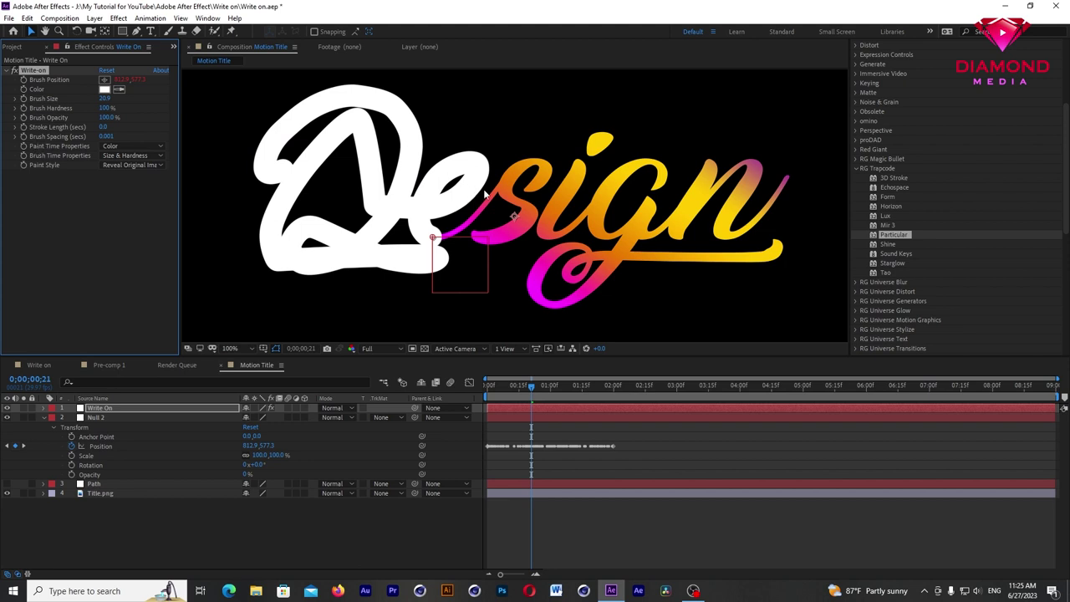
{"action": "mouse_move", "coordinate": [123, 136]}
{"action": "left_mouse_down"}
{"action": "mouse_move", "coordinate": [158, 138]}
{"action": "mouse_move", "coordinate": [47, 143]}
{"action": "left_mouse_up"}
Step: Preview the write-on, park at 0;00;02;01, and raise Brush Size to 21.5
{"action": "key", "text": "Home"}
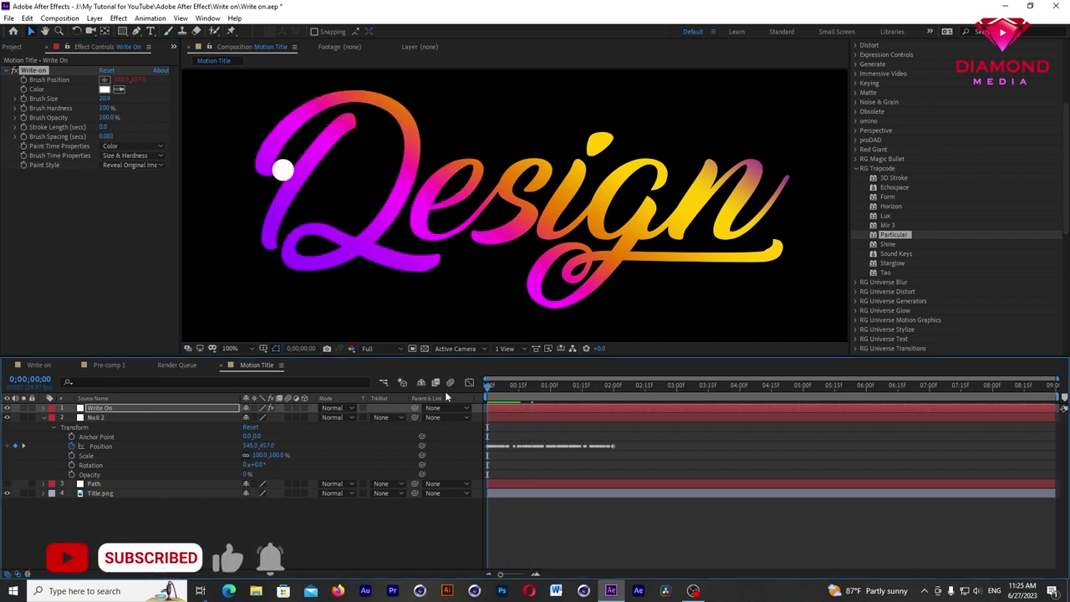
{"action": "key", "text": "space"}
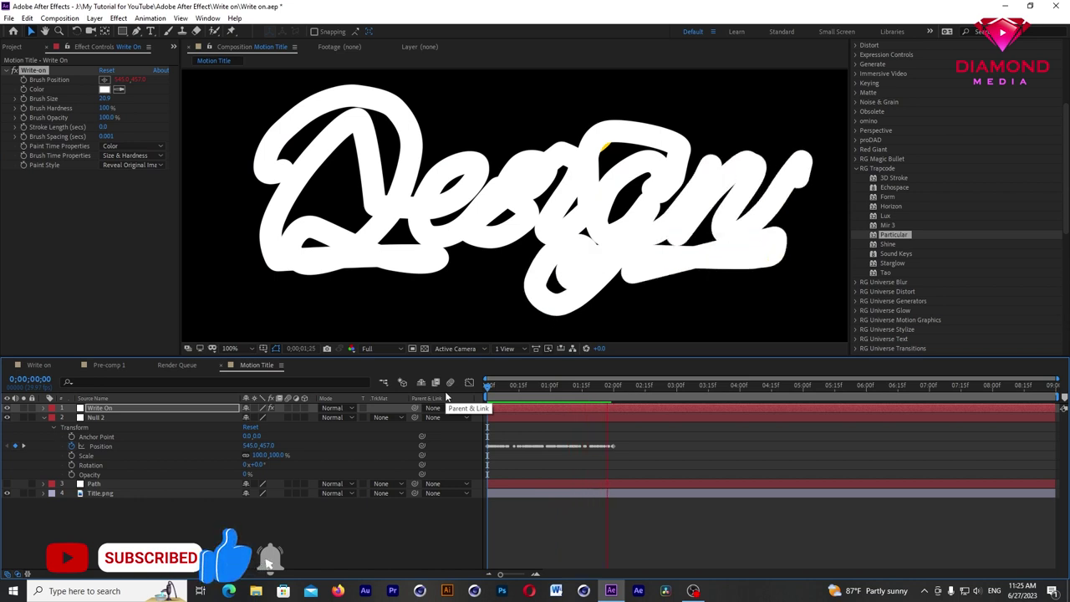
{"action": "key", "text": "comma"}
{"action": "left_click", "coordinate": [565, 398]}
{"action": "left_click_drag", "start_coordinate": [566, 400], "coordinate": [616, 398]}
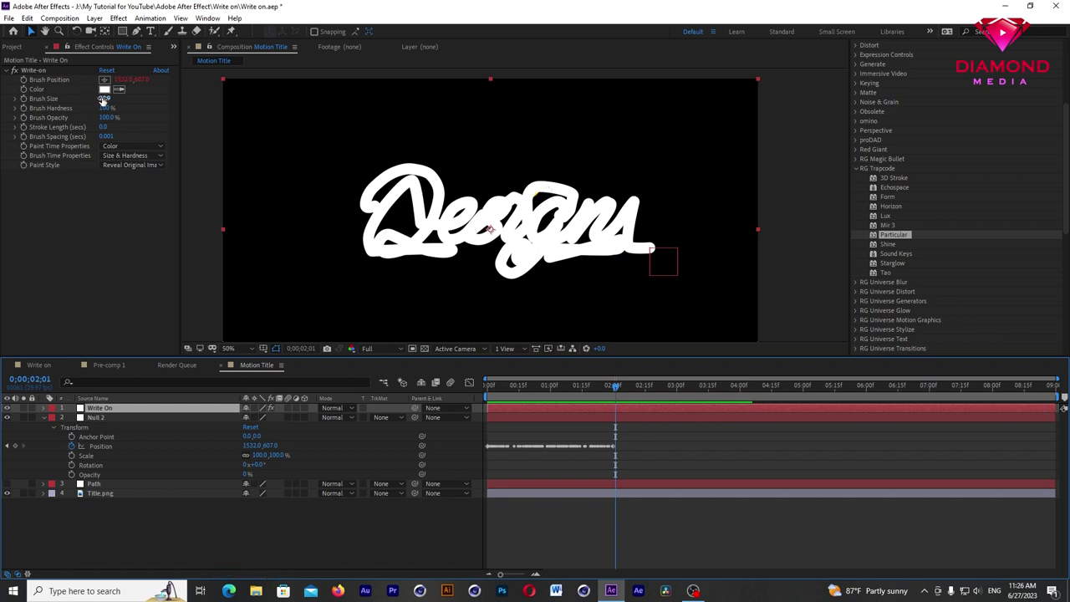
{"action": "mouse_move", "coordinate": [105, 98]}
{"action": "left_mouse_down"}
{"action": "mouse_move", "coordinate": [122, 99]}
{"action": "mouse_move", "coordinate": [80, 102]}
{"action": "mouse_move", "coordinate": [120, 103]}
{"action": "mouse_move", "coordinate": [100, 113]}
{"action": "left_mouse_up"}
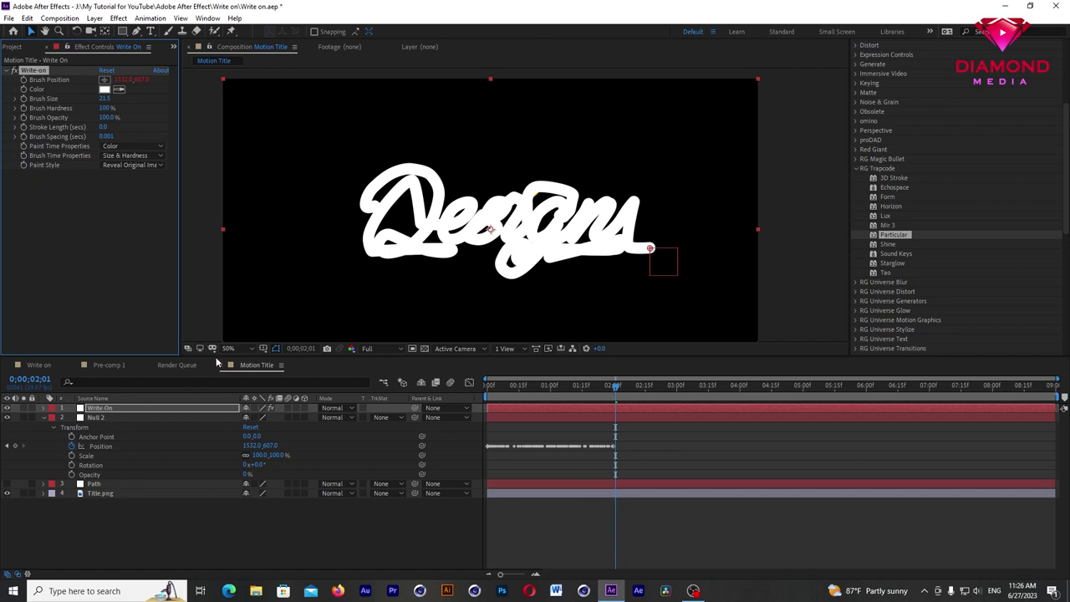
{"action": "left_click_drag", "start_coordinate": [218, 358], "coordinate": [241, 276]}
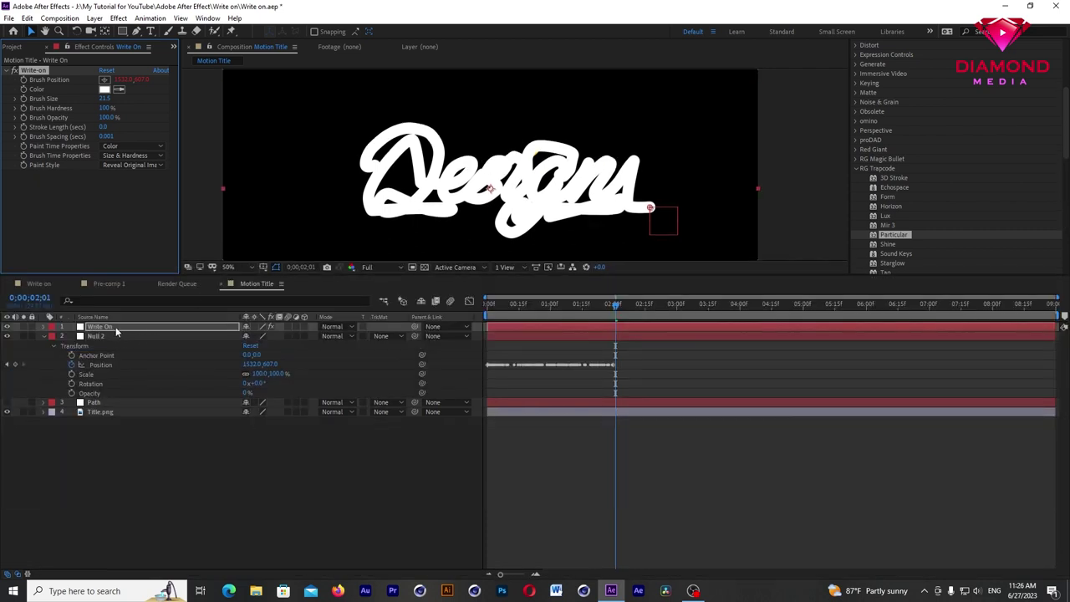
Step: Move the Write On layer between Path and Title.png in the layer stack
{"action": "left_click", "coordinate": [116, 329]}
{"action": "left_click_drag", "start_coordinate": [116, 331], "coordinate": [113, 414]}
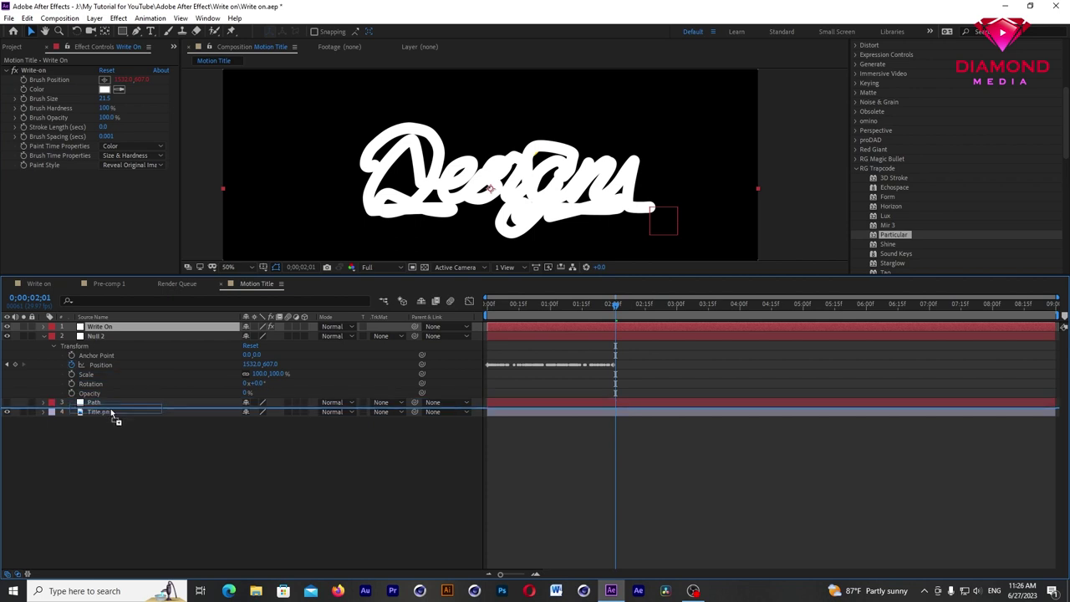
{"action": "left_click_drag", "start_coordinate": [111, 412], "coordinate": [110, 409]}
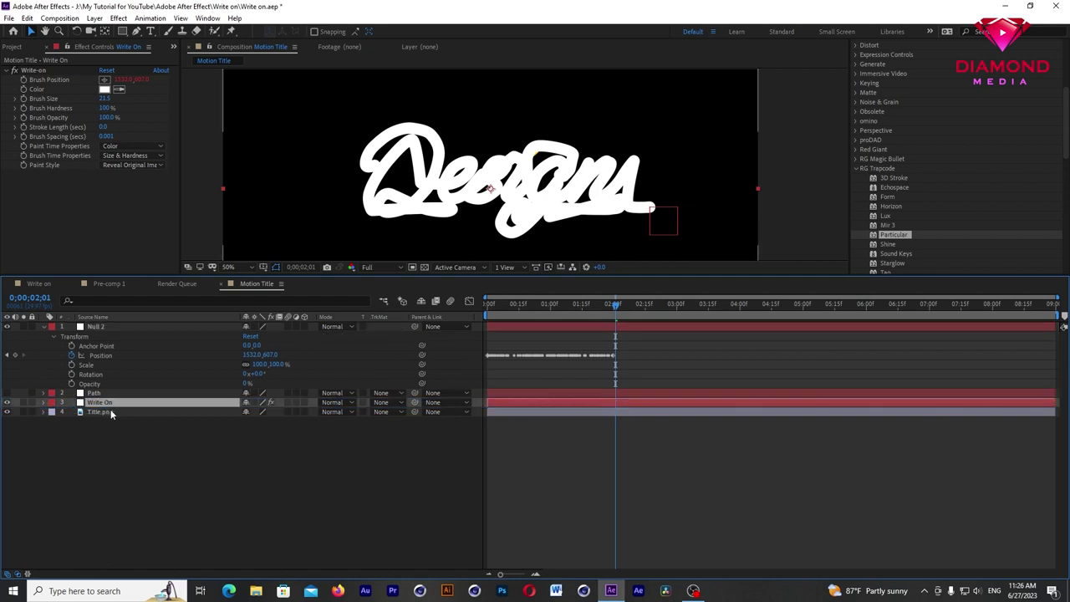
{"action": "left_click", "coordinate": [95, 413]}
{"action": "left_click", "coordinate": [100, 405]}
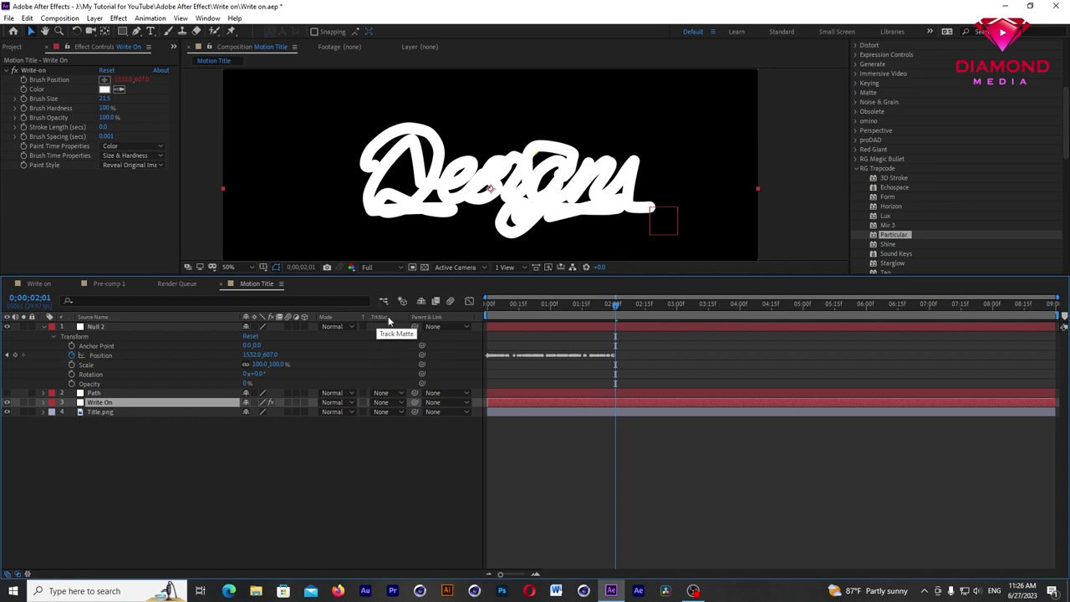
Step: Set Title.png's TrkMat to Alpha Matte "Write On"
{"action": "left_click", "coordinate": [17, 574]}
{"action": "left_click", "coordinate": [18, 574]}
{"action": "left_click", "coordinate": [98, 413]}
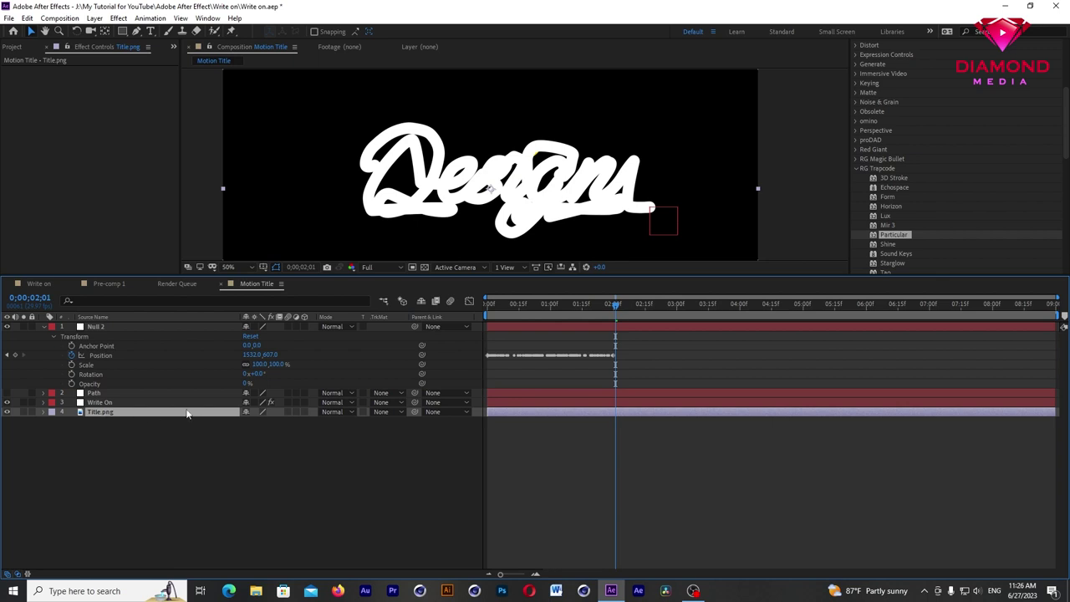
{"action": "left_click", "coordinate": [402, 412]}
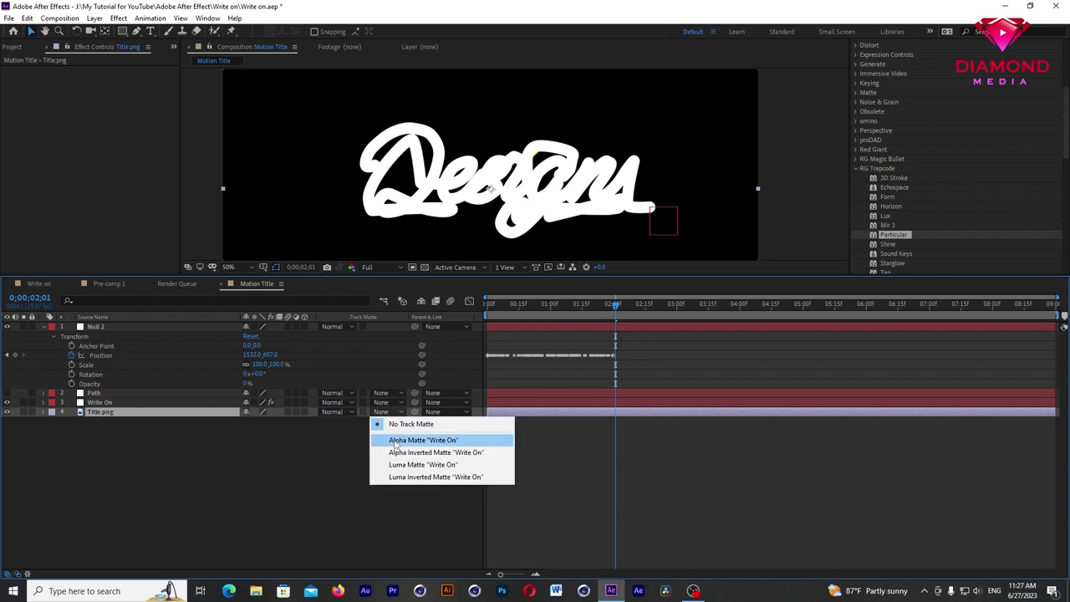
{"action": "left_click", "coordinate": [396, 440]}
{"action": "left_click_drag", "start_coordinate": [550, 315], "coordinate": [403, 324]}
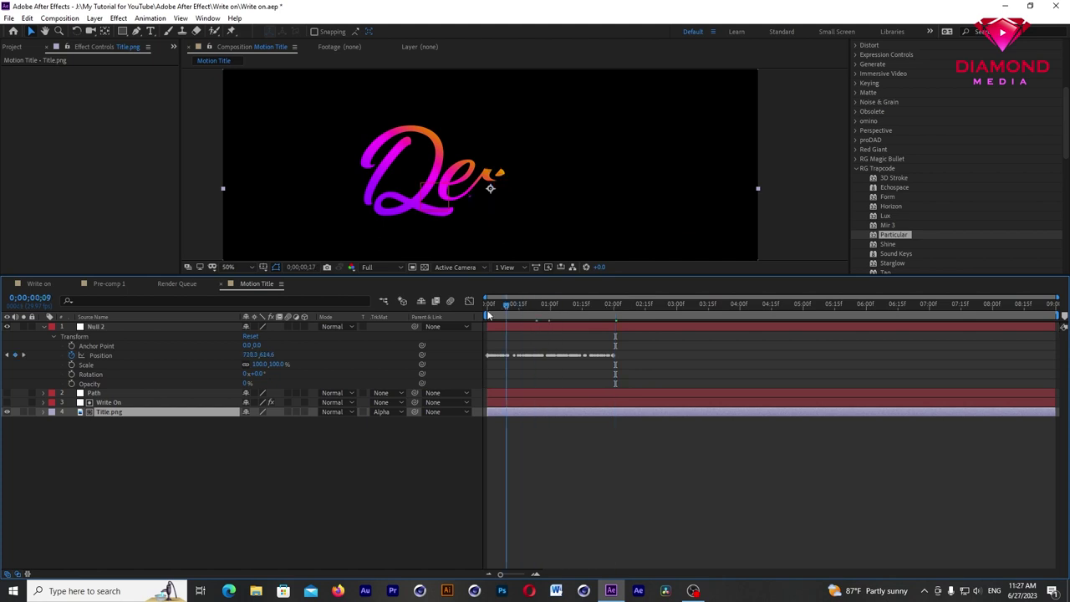
Step: Preview the write-on and scrub from 0;00;00;13 to check its progress
{"action": "key", "text": "space"}
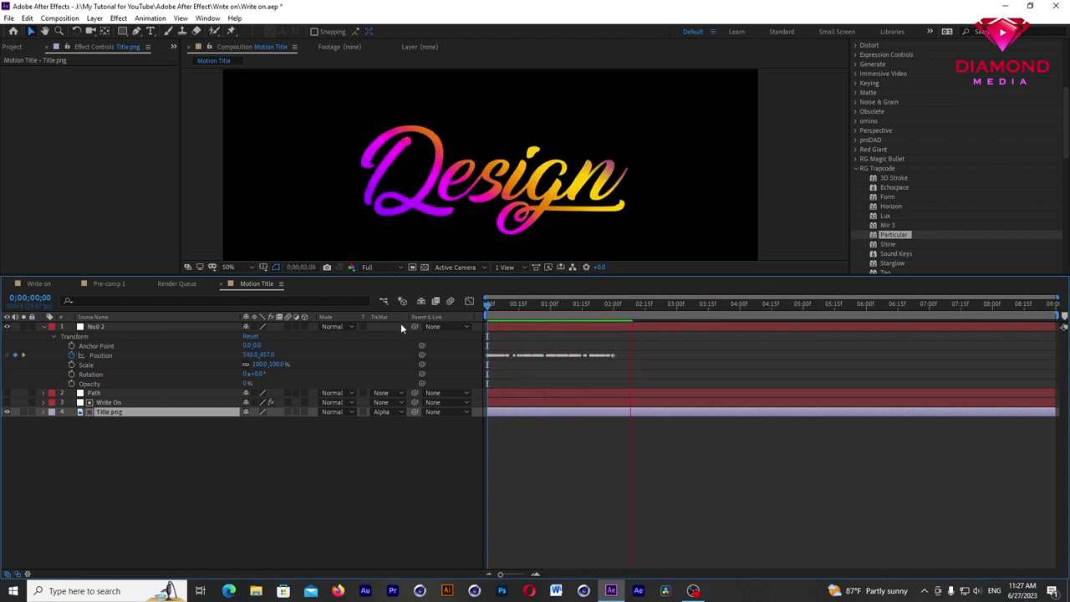
{"action": "key", "text": "space"}
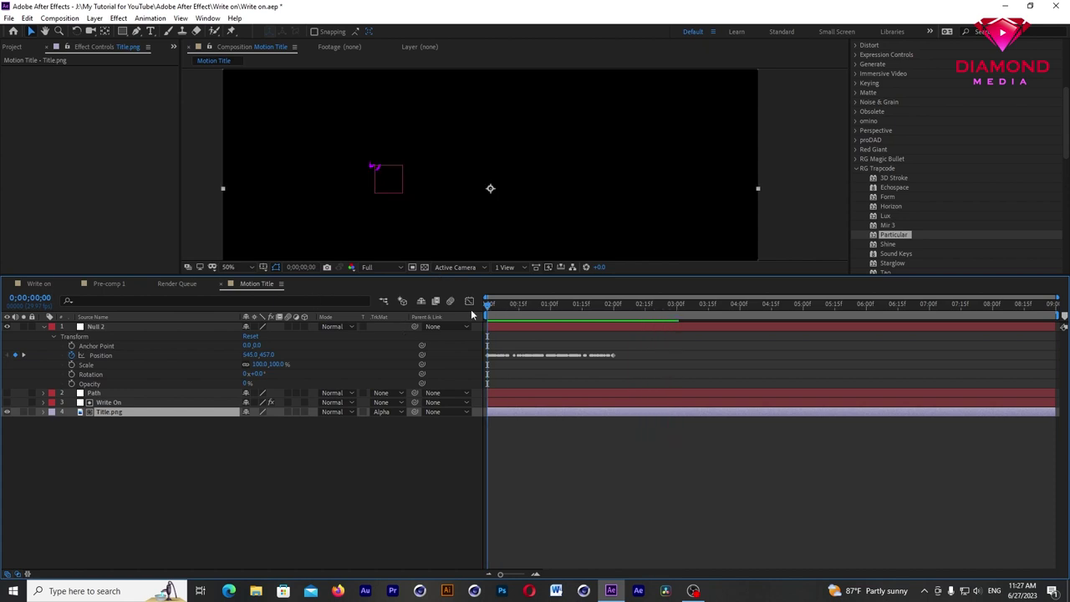
{"action": "left_click", "coordinate": [609, 306]}
{"action": "left_click_drag", "start_coordinate": [528, 278], "coordinate": [529, 360]}
{"action": "key", "text": "space"}
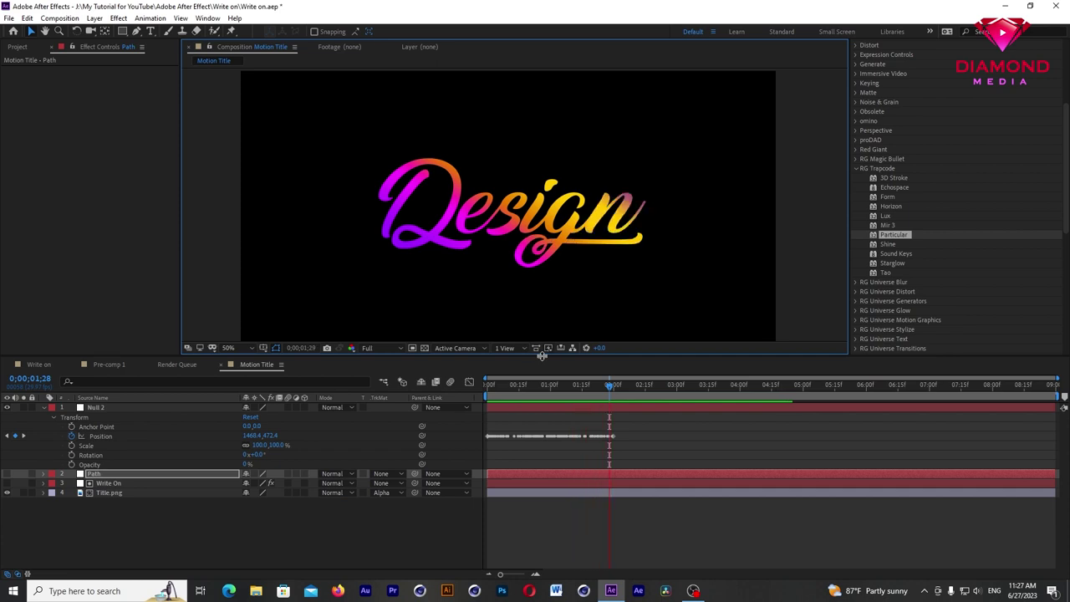
{"action": "key", "text": "space"}
{"action": "key", "text": "space"}
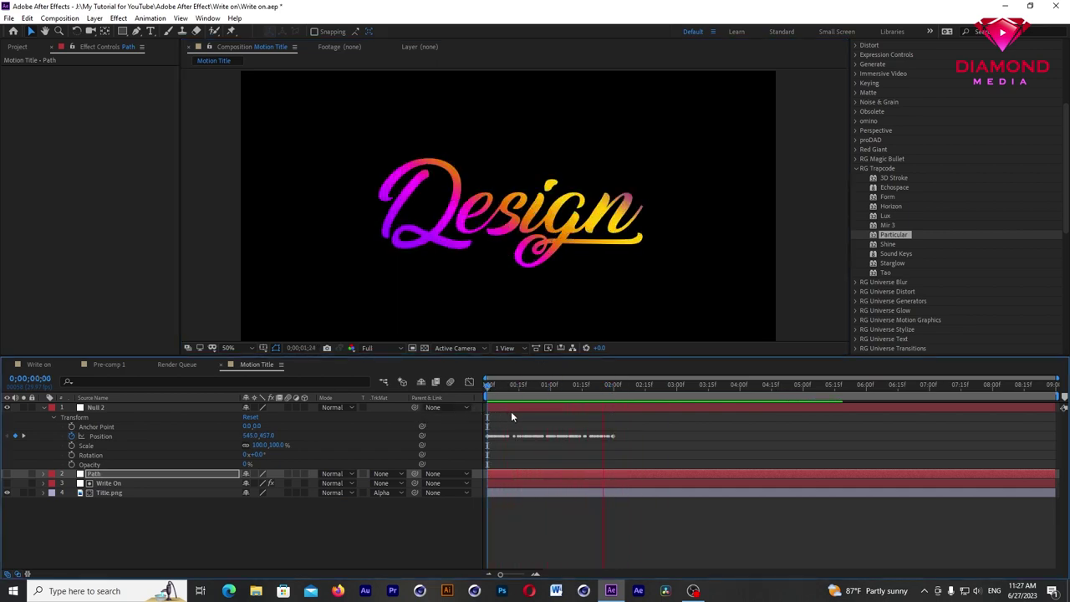
{"action": "key", "text": "space"}
{"action": "left_click", "coordinate": [514, 389]}
{"action": "left_click_drag", "start_coordinate": [502, 392], "coordinate": [569, 404]}
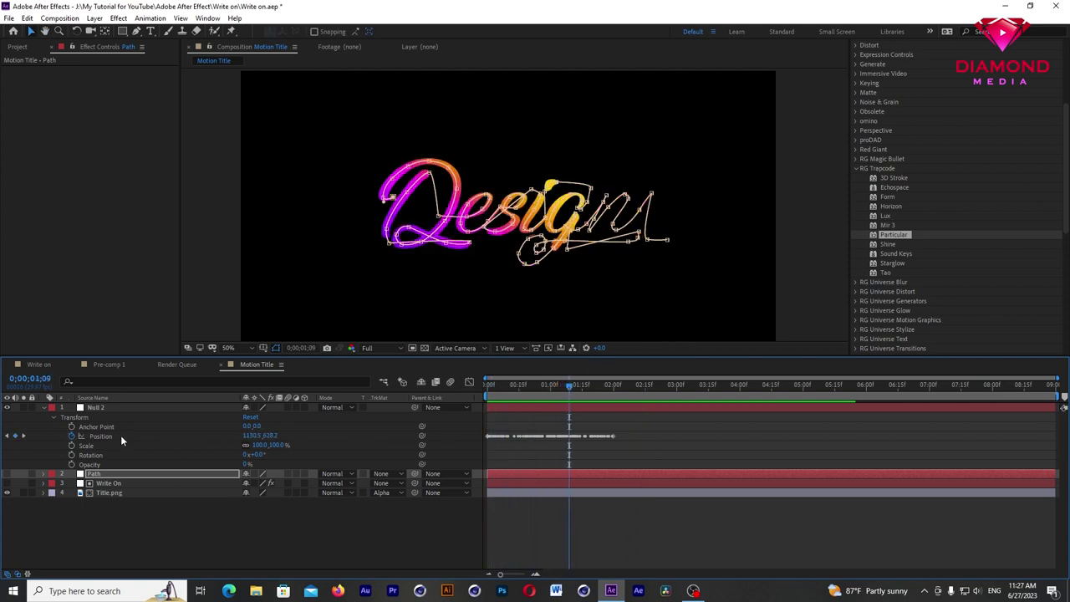
Step: Compress Null 2's Position keyframes so the last sits at 0;00;01;14, previewing the result
{"action": "left_click", "coordinate": [546, 388]}
{"action": "left_click", "coordinate": [522, 409]}
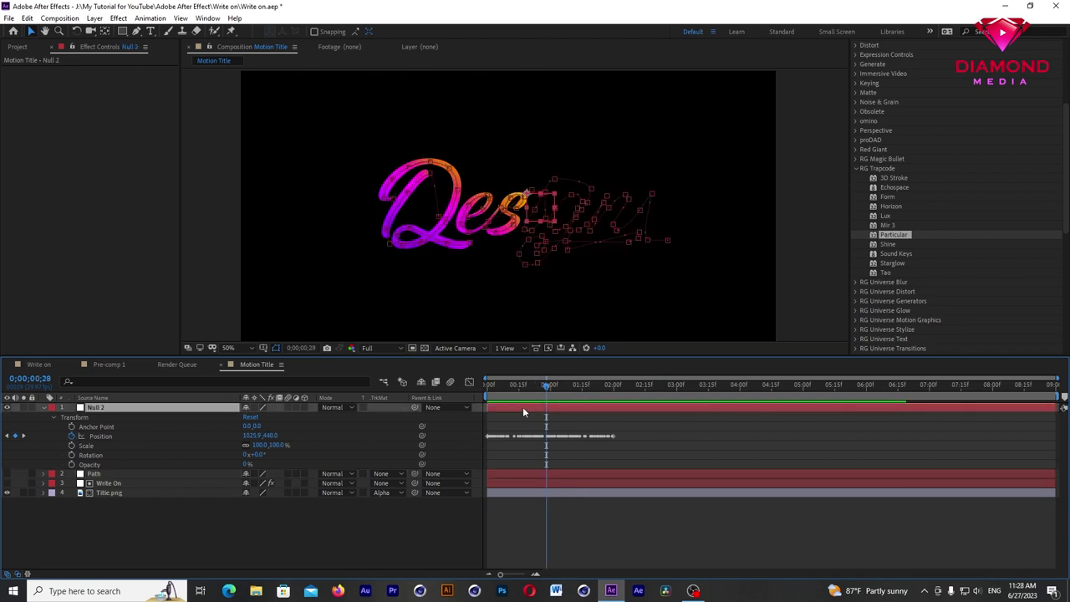
{"action": "left_click_drag", "start_coordinate": [637, 424], "coordinate": [483, 453]}
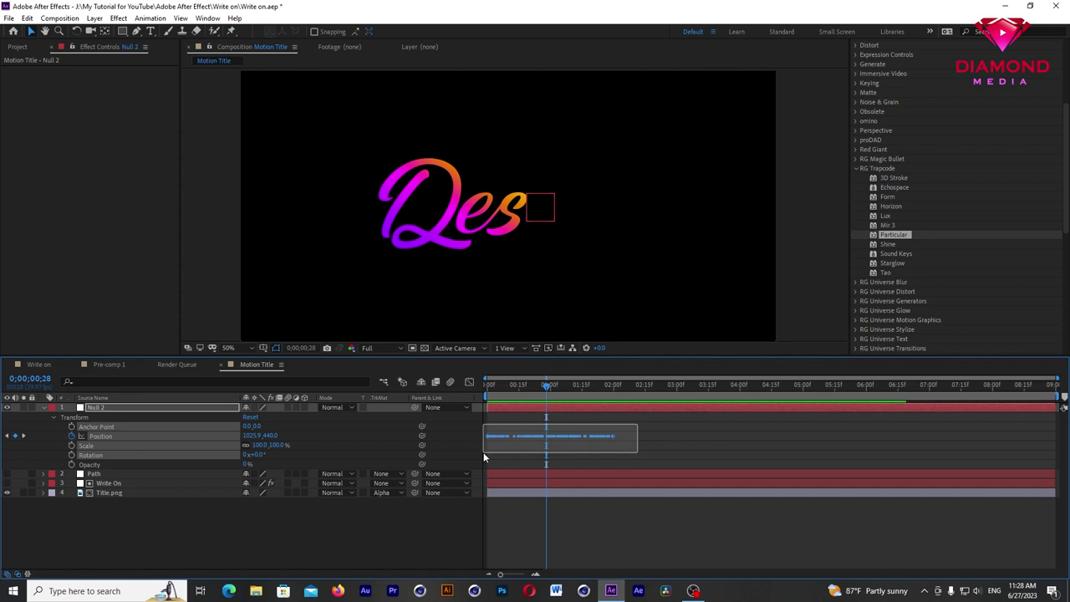
{"action": "left_click_drag", "start_coordinate": [483, 457], "coordinate": [483, 457]}
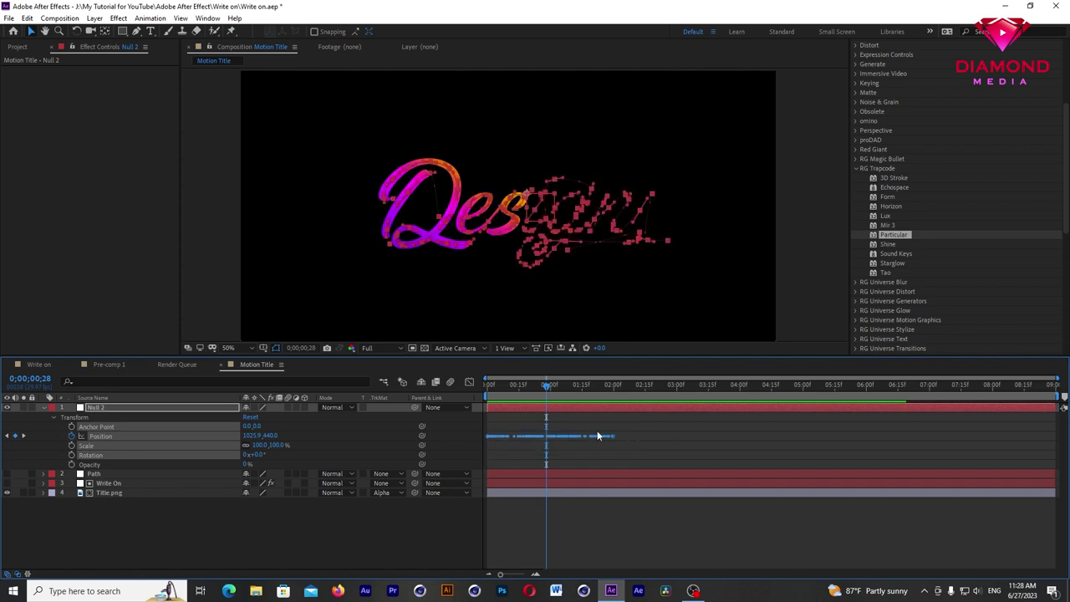
{"action": "mouse_move", "coordinate": [613, 437]}
{"action": "left_mouse_down"}
{"action": "mouse_move", "coordinate": [688, 440]}
{"action": "mouse_move", "coordinate": [554, 439]}
{"action": "left_mouse_up"}
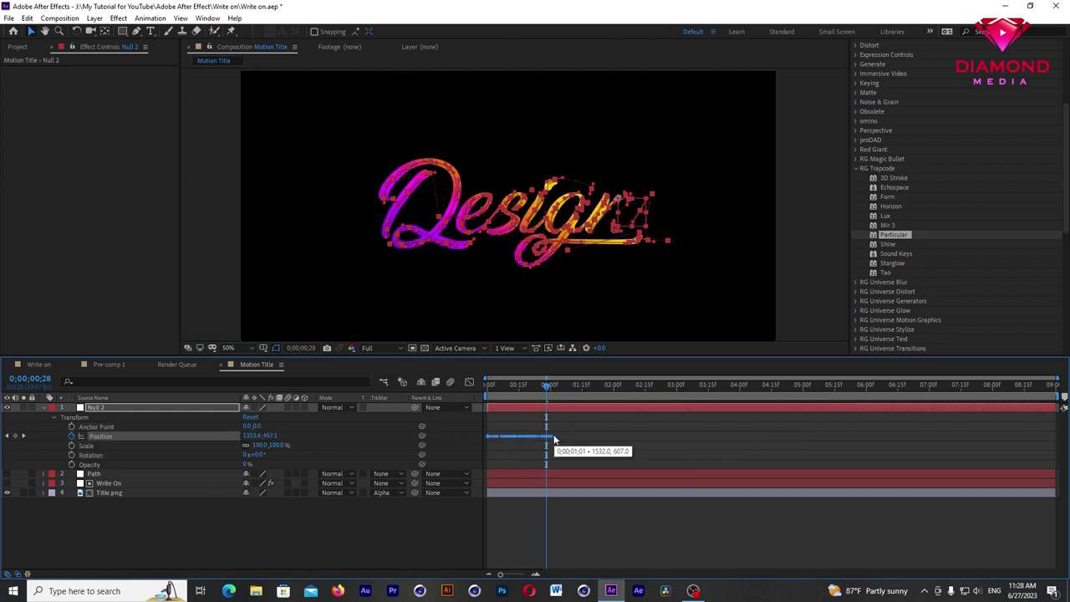
{"action": "key", "text": "space"}
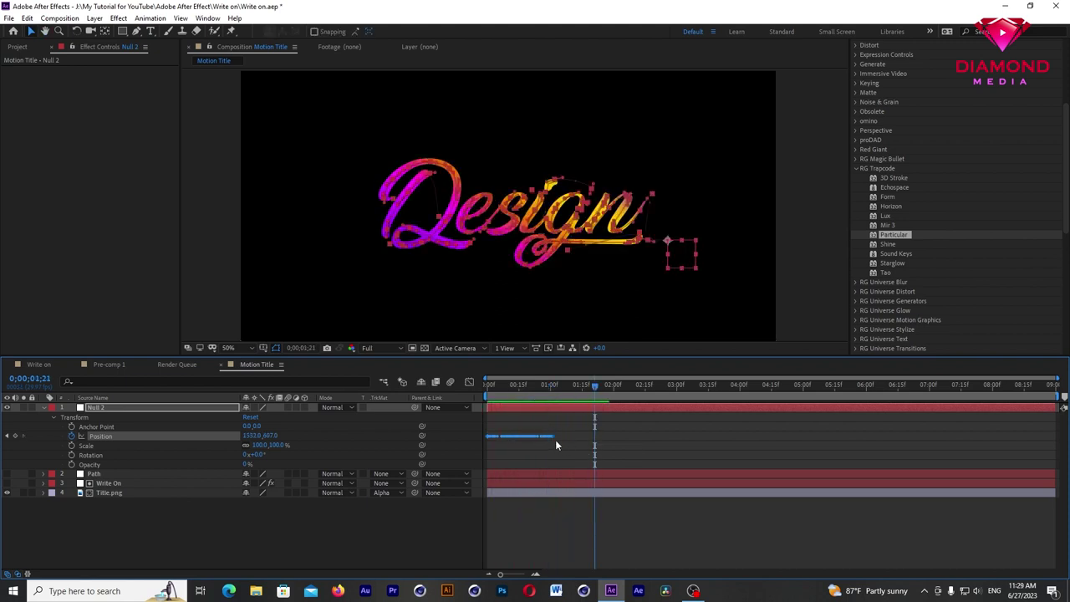
{"action": "left_click_drag", "start_coordinate": [553, 438], "coordinate": [582, 439]}
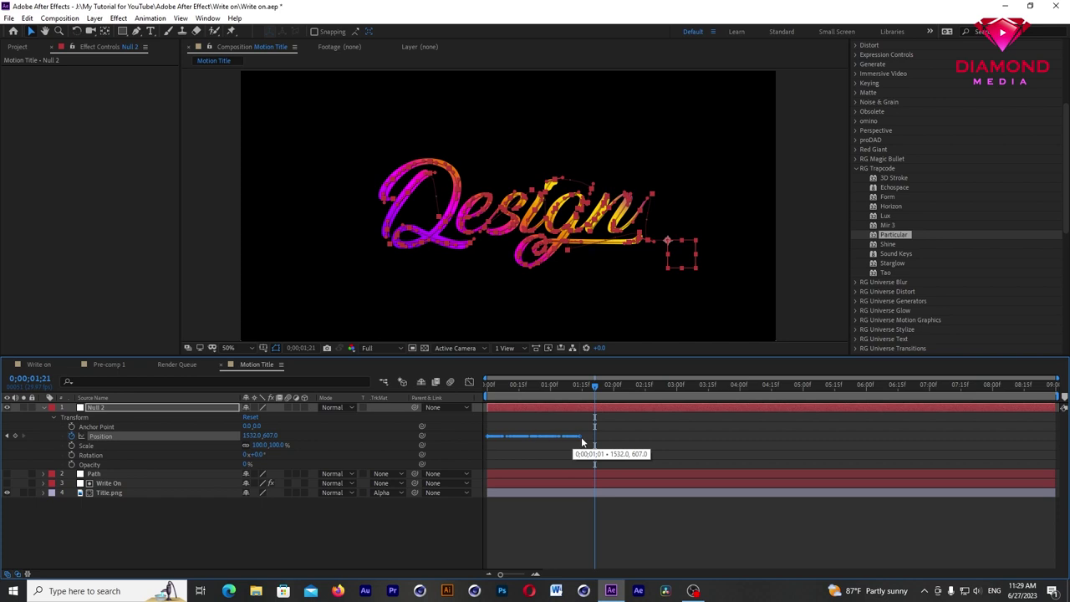
{"action": "key", "text": "space"}
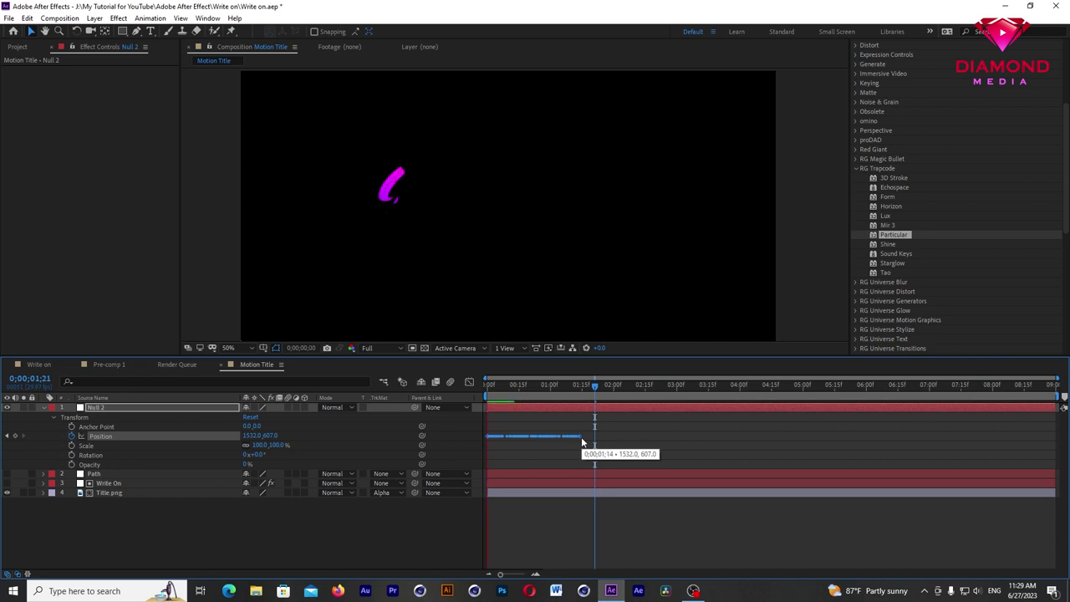
{"action": "left_click", "coordinate": [533, 391]}
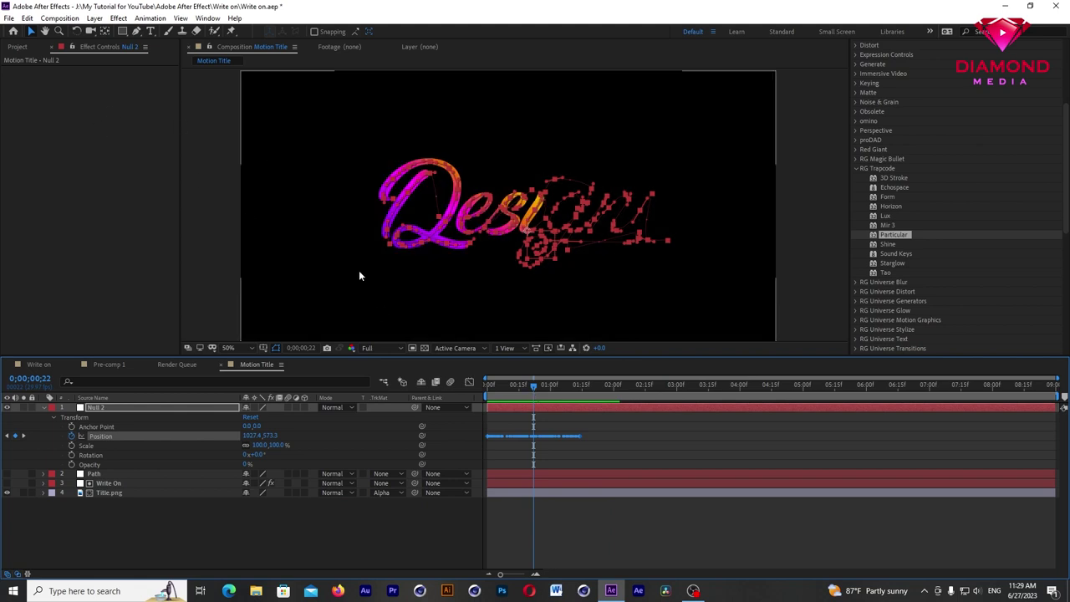
Step: Add Quill 02.png from the project panel to the top of the composition
{"action": "left_click", "coordinate": [19, 48]}
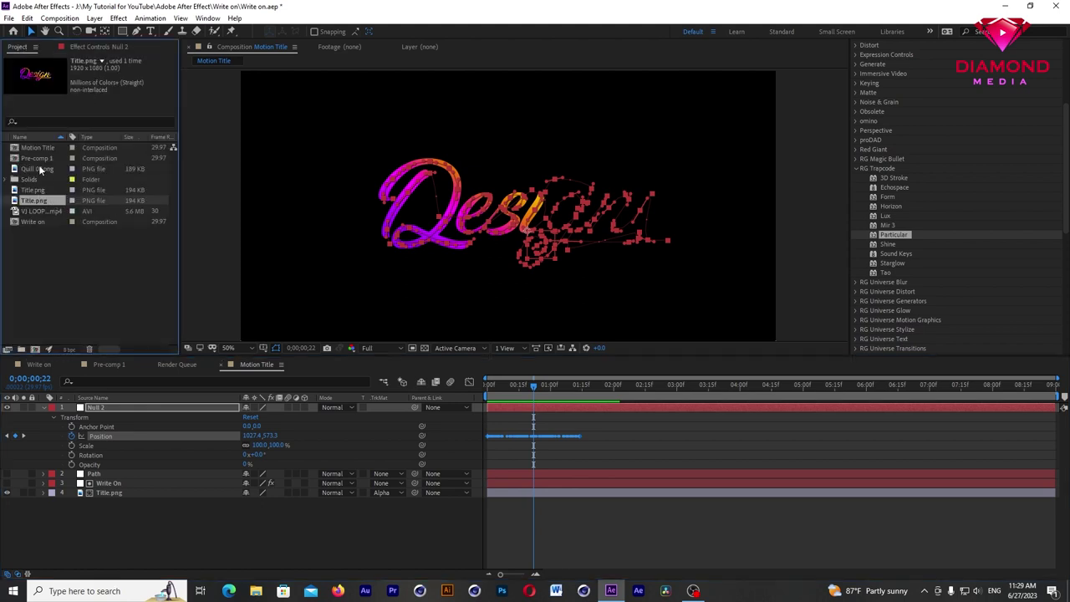
{"action": "left_click", "coordinate": [36, 168]}
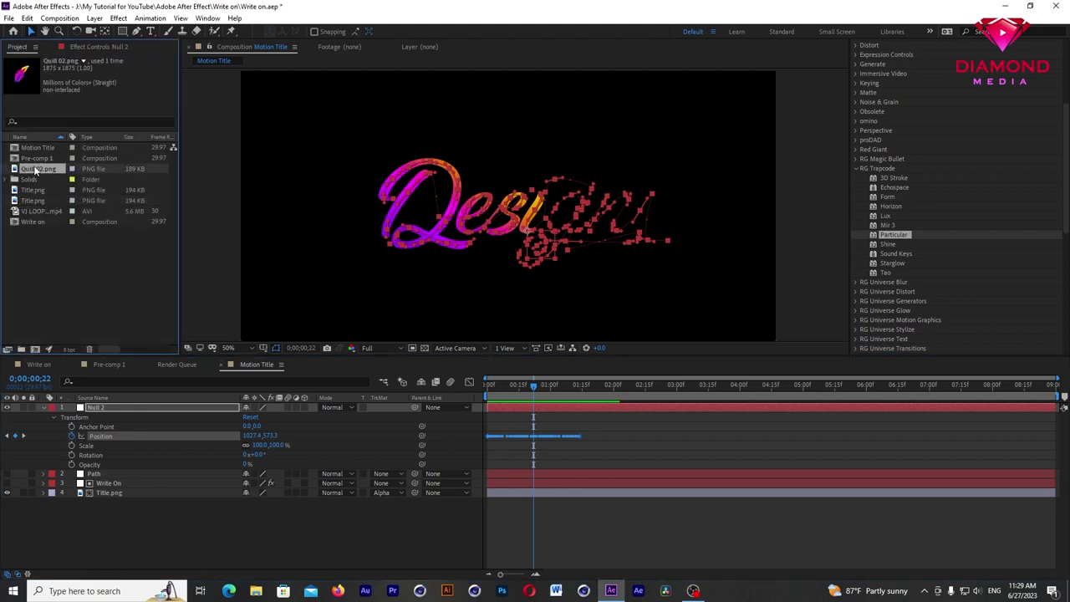
{"action": "left_click", "coordinate": [107, 407]}
{"action": "key", "text": "Return"}
{"action": "key", "text": "ctrl+slash"}
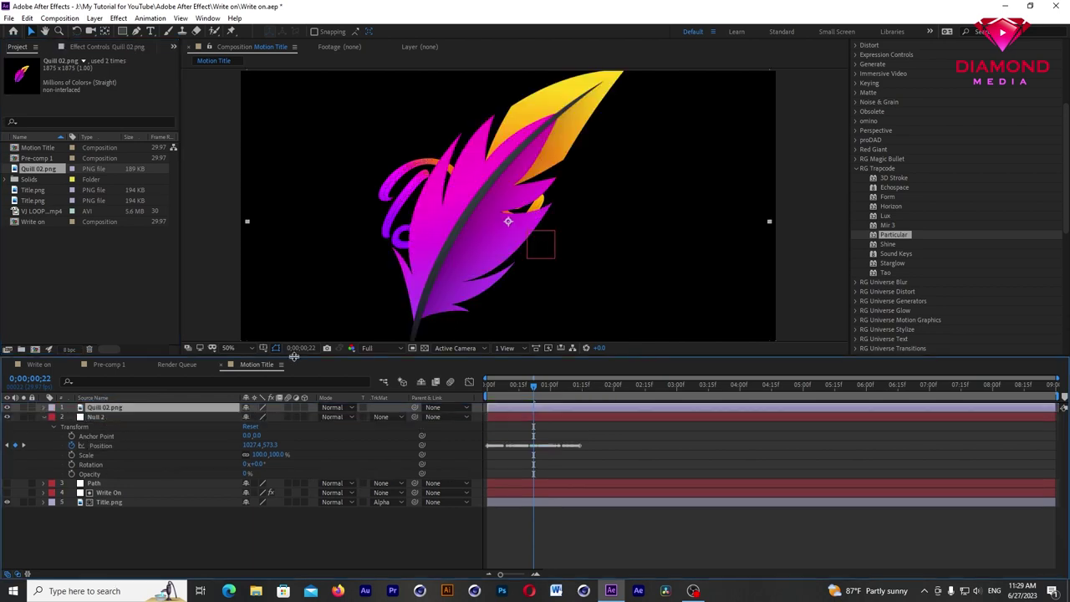
{"action": "left_click_drag", "start_coordinate": [294, 356], "coordinate": [332, 216]}
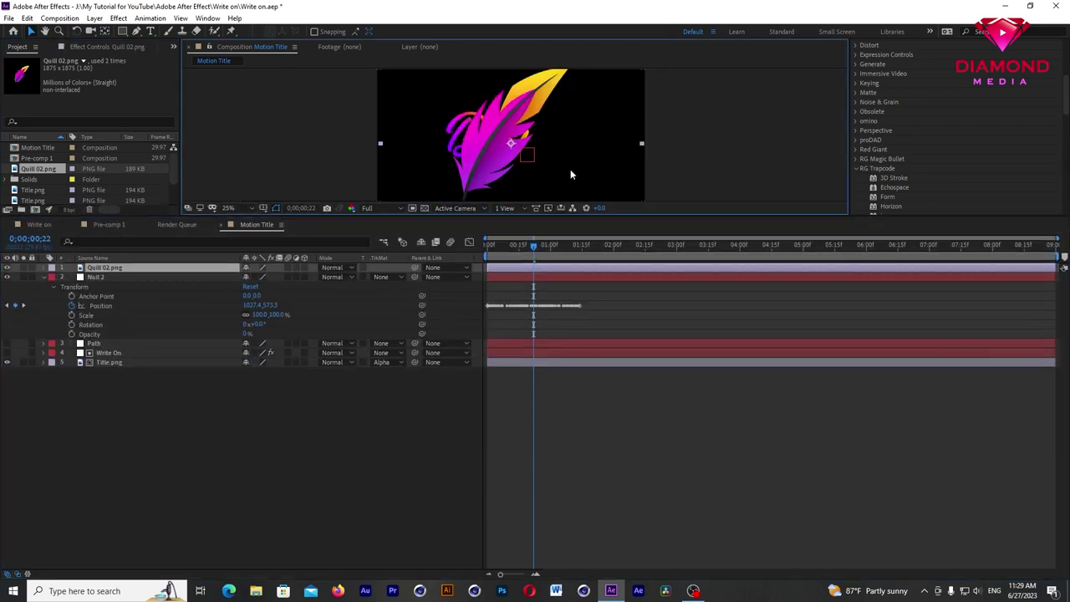
{"action": "left_click", "coordinate": [592, 285]}
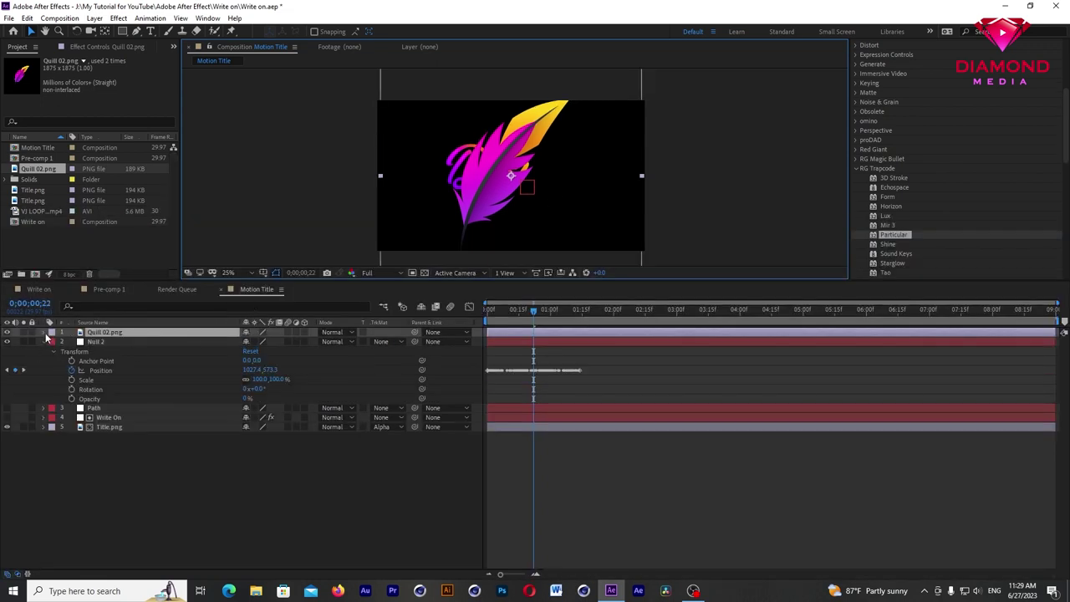
Step: Scale the Quill 02.png layer down to 46%
{"action": "left_click", "coordinate": [44, 331]}
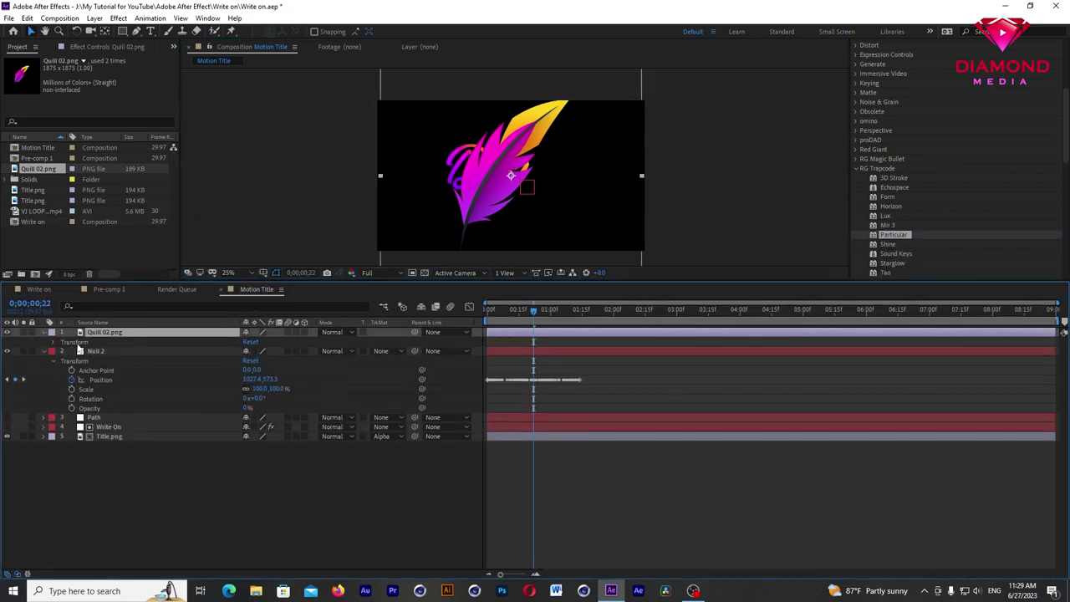
{"action": "left_click", "coordinate": [54, 342]}
{"action": "left_click", "coordinate": [8, 333]}
{"action": "left_click", "coordinate": [9, 333]}
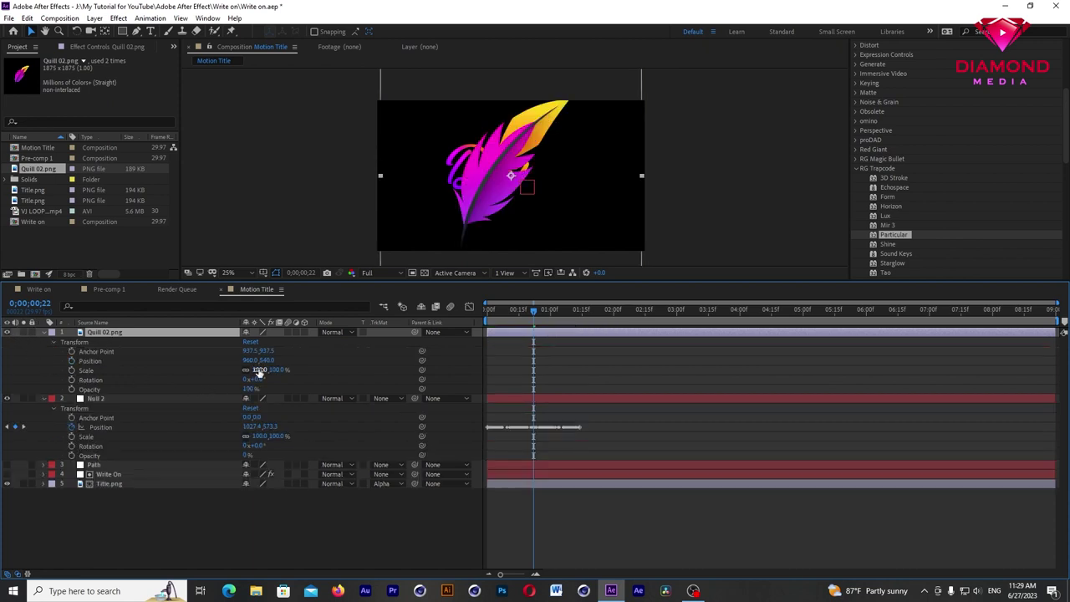
{"action": "left_click_drag", "start_coordinate": [255, 369], "coordinate": [233, 371]}
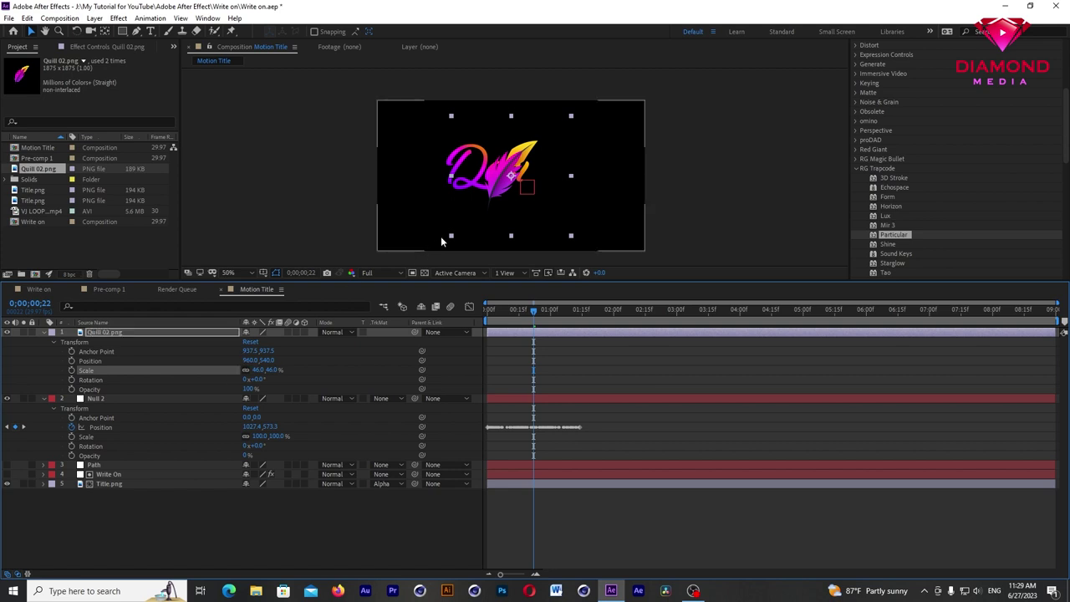
Step: Zoom the viewer to 50% and drag the quill's anchor point to its nib tip
{"action": "key", "text": "."}
{"action": "key", "text": "."}
{"action": "left_click_drag", "start_coordinate": [498, 198], "coordinate": [501, 149]}
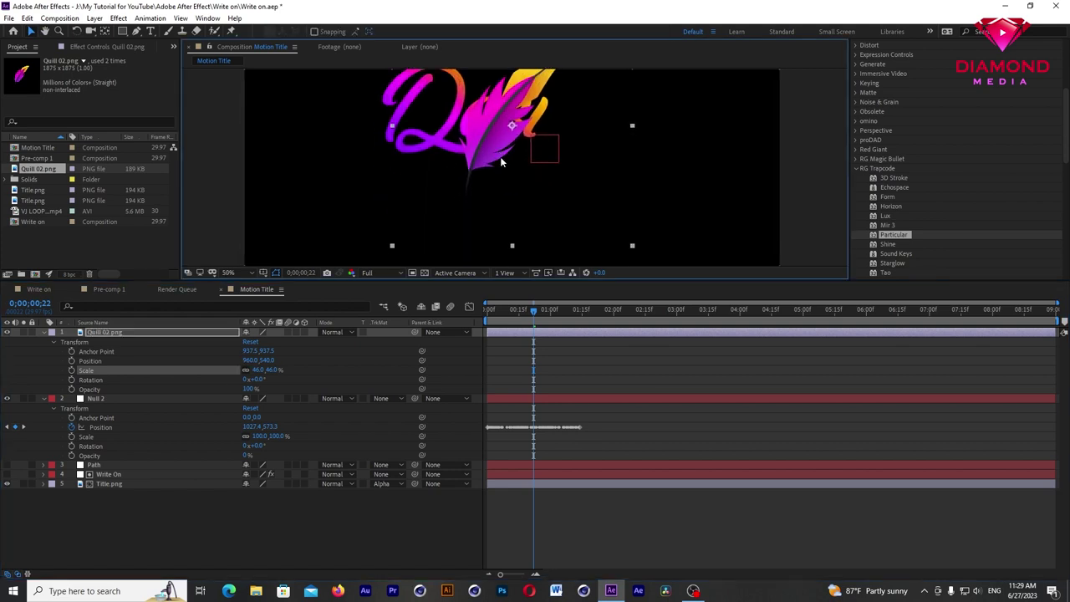
{"action": "left_click", "coordinate": [106, 31]}
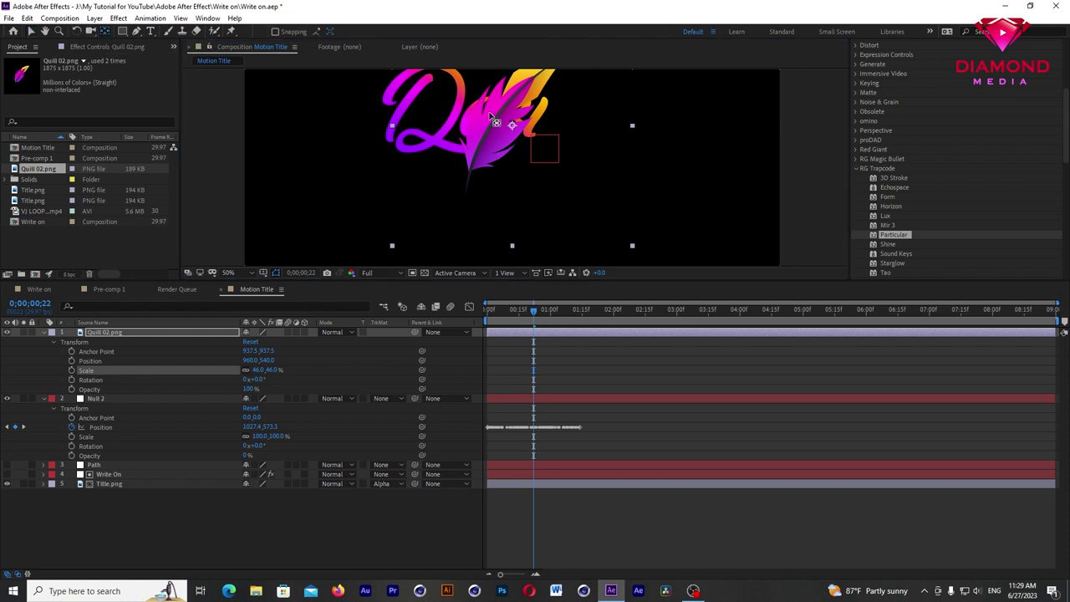
{"action": "left_click_drag", "start_coordinate": [513, 127], "coordinate": [466, 192]}
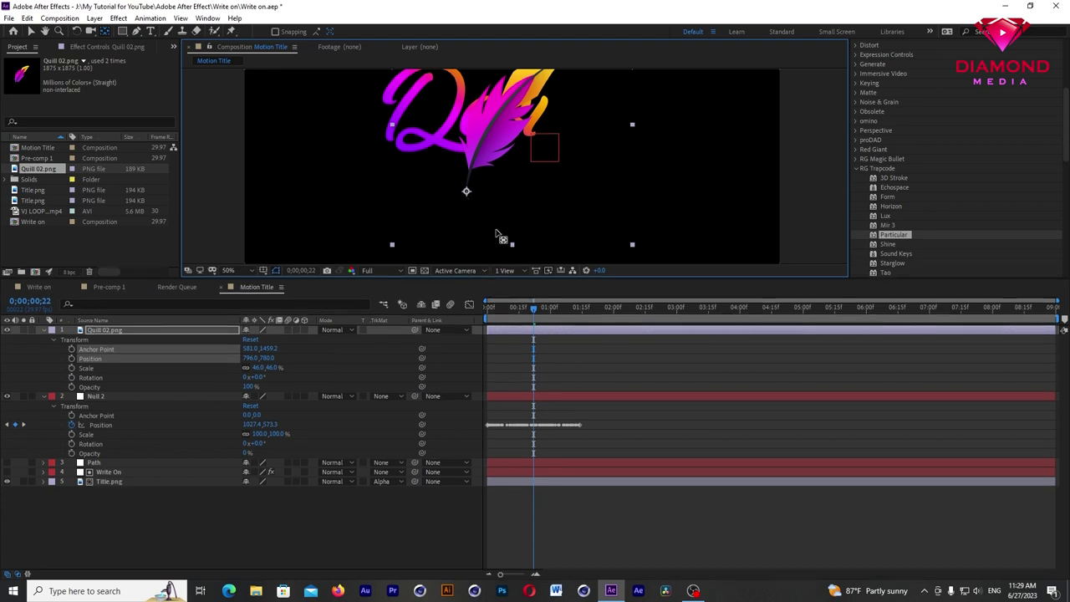
{"action": "left_click_drag", "start_coordinate": [500, 278], "coordinate": [500, 228]}
{"action": "left_click", "coordinate": [119, 483]}
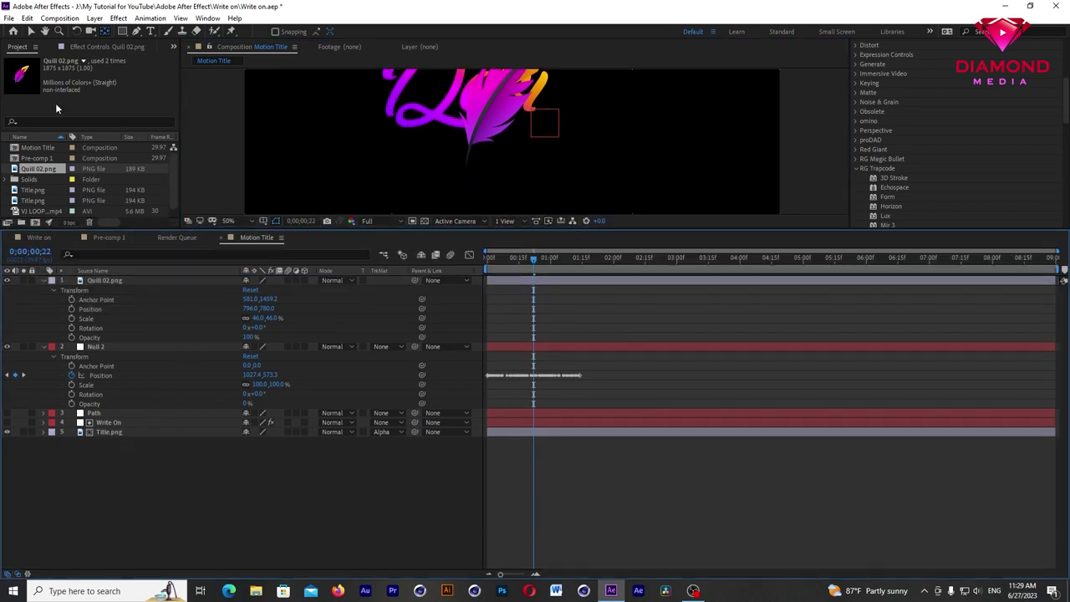
Step: Link Quill 02.png's Position to Null 2's Position with a pick-whip expression
{"action": "left_click", "coordinate": [30, 32]}
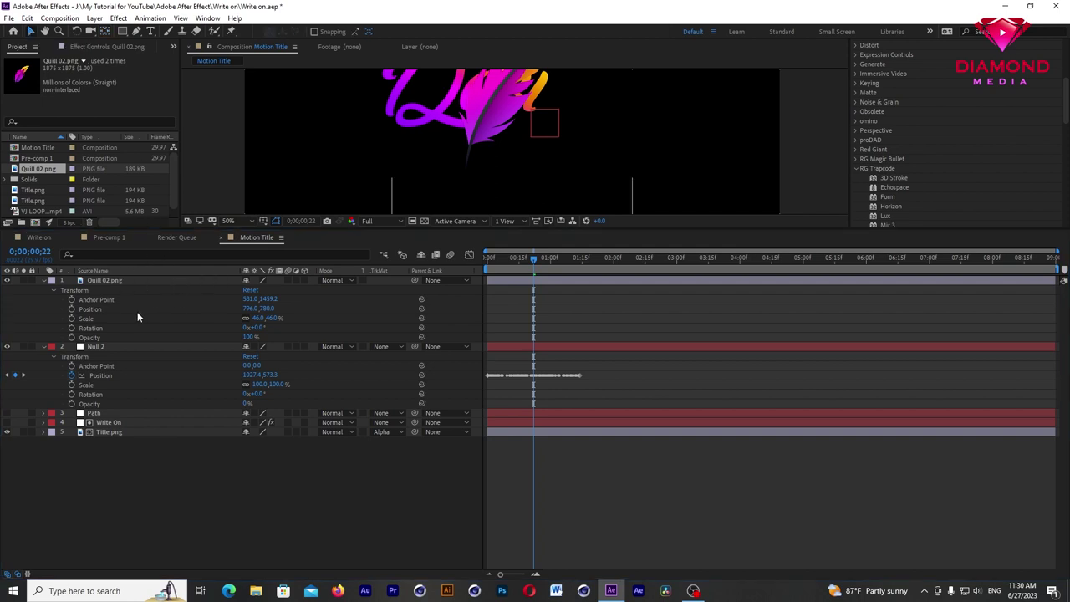
{"action": "left_click", "coordinate": [72, 309], "text": "alt"}
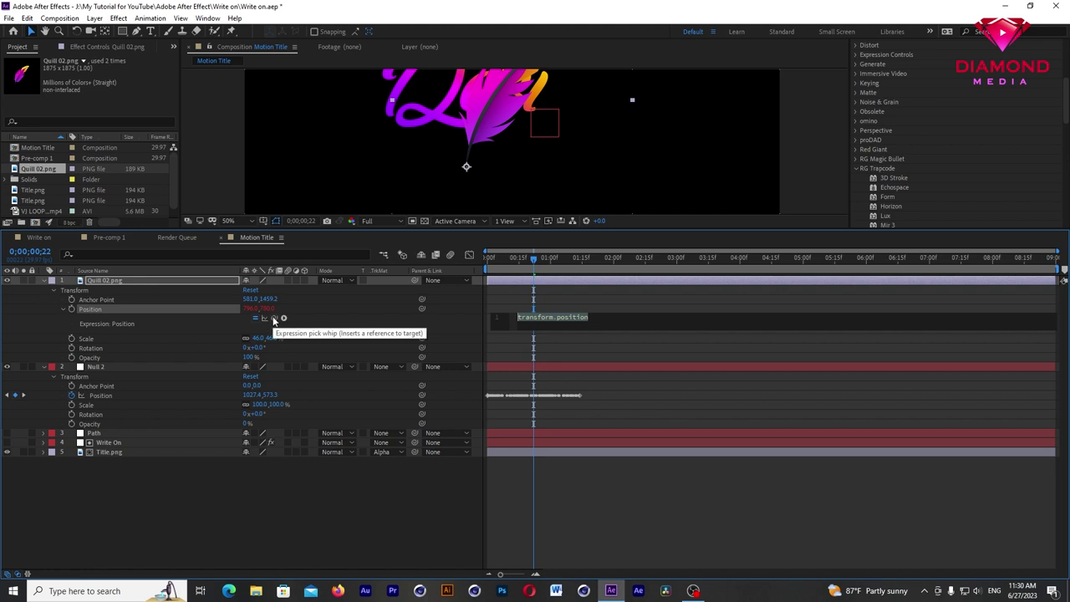
{"action": "left_click_drag", "start_coordinate": [275, 319], "coordinate": [110, 398]}
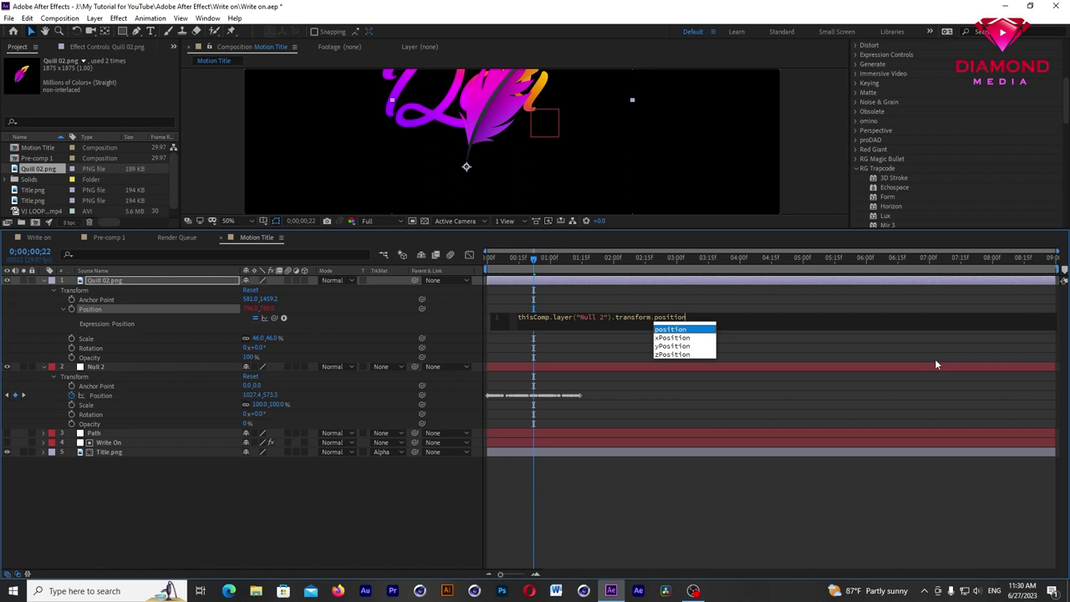
{"action": "key", "text": "Return"}
{"action": "key", "text": "KP_Enter"}
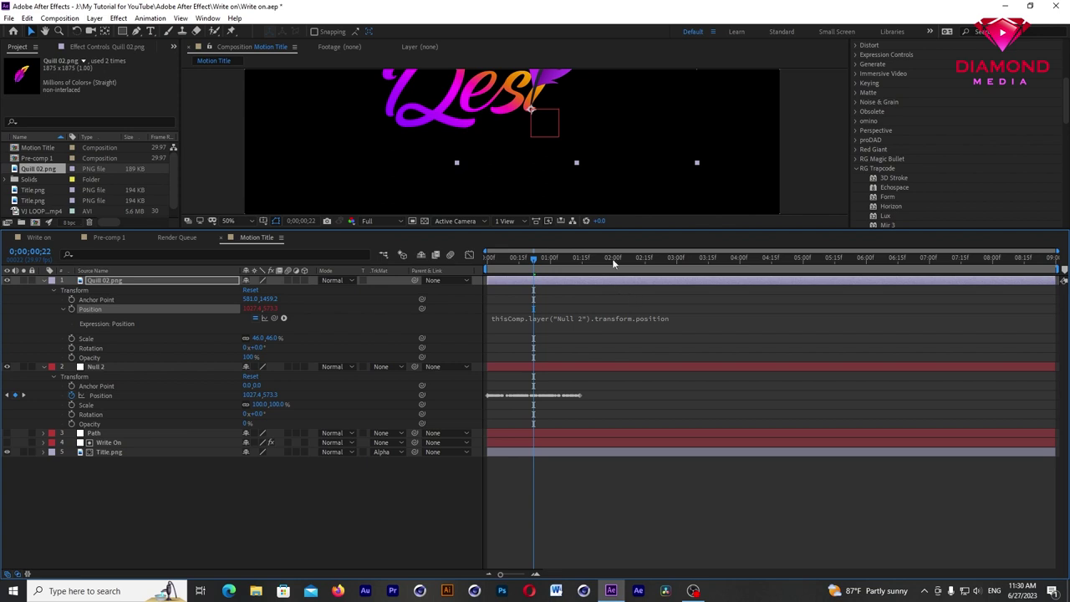
Step: Preview the quill following the write-on and set viewer magnification to Fit
{"action": "left_click_drag", "start_coordinate": [615, 239], "coordinate": [600, 355]}
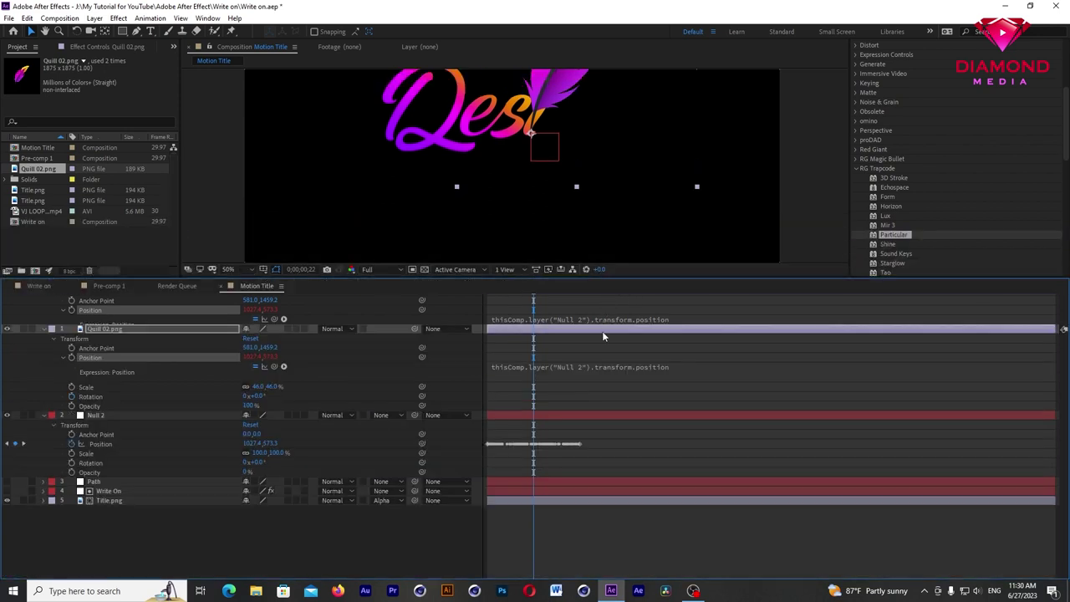
{"action": "key", "text": "space"}
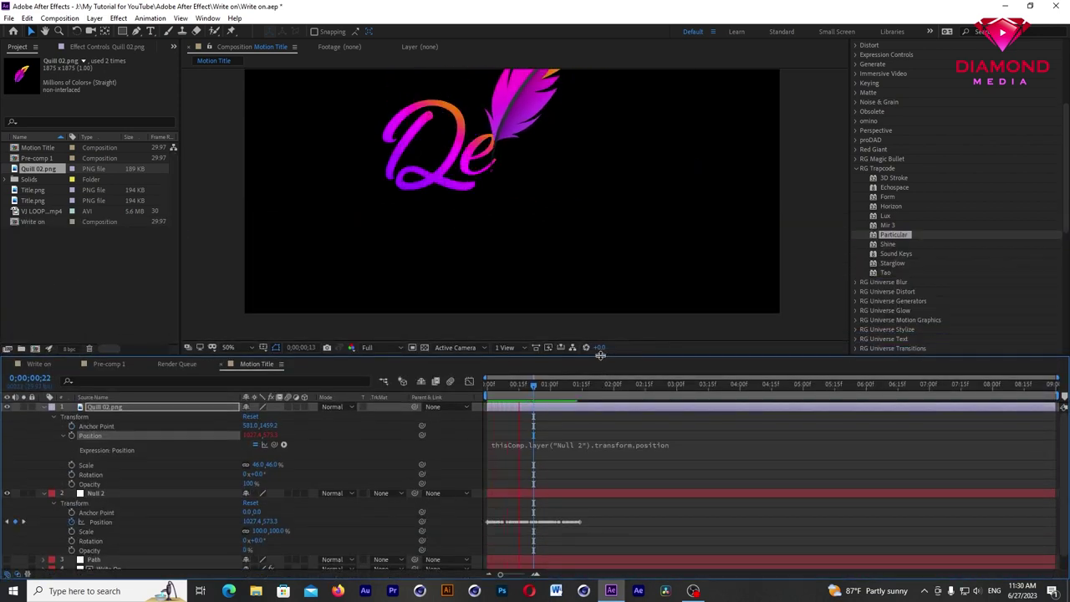
{"action": "key", "text": "space"}
{"action": "left_click", "coordinate": [238, 347]}
{"action": "left_click", "coordinate": [238, 359]}
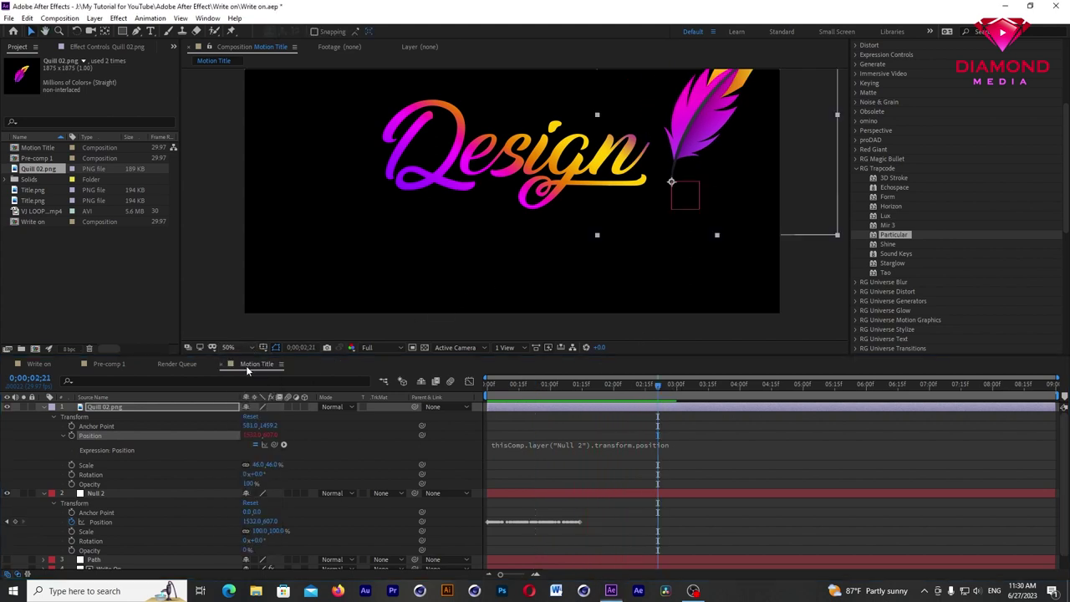
Step: Preview the quill write-on again and park the playhead at 02:05
{"action": "key", "text": "space"}
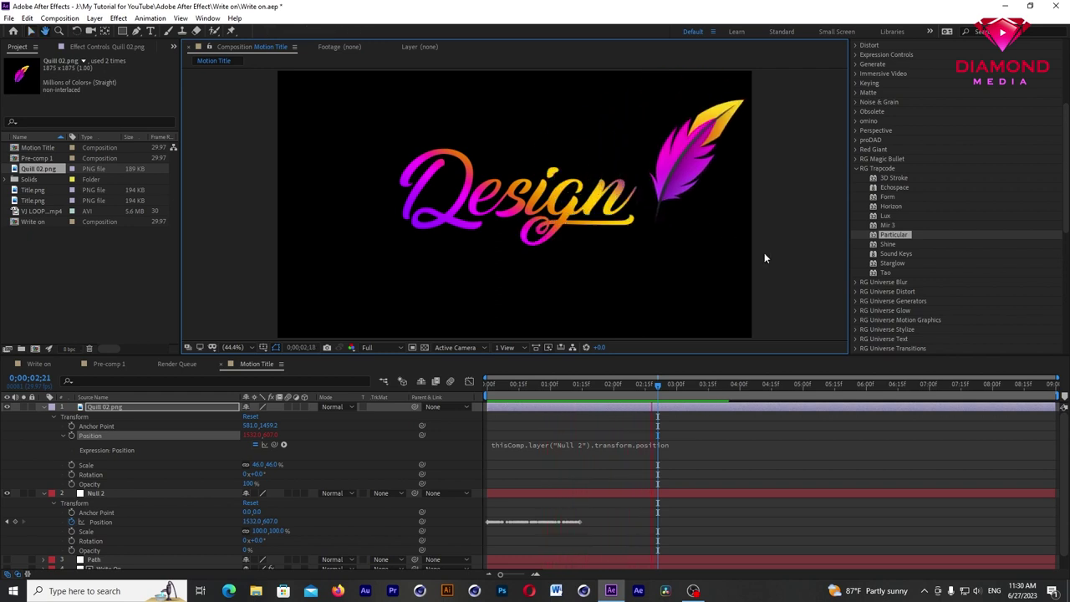
{"action": "key", "text": "space"}
{"action": "left_click", "coordinate": [594, 384]}
{"action": "left_click_drag", "start_coordinate": [644, 392], "coordinate": [624, 404]}
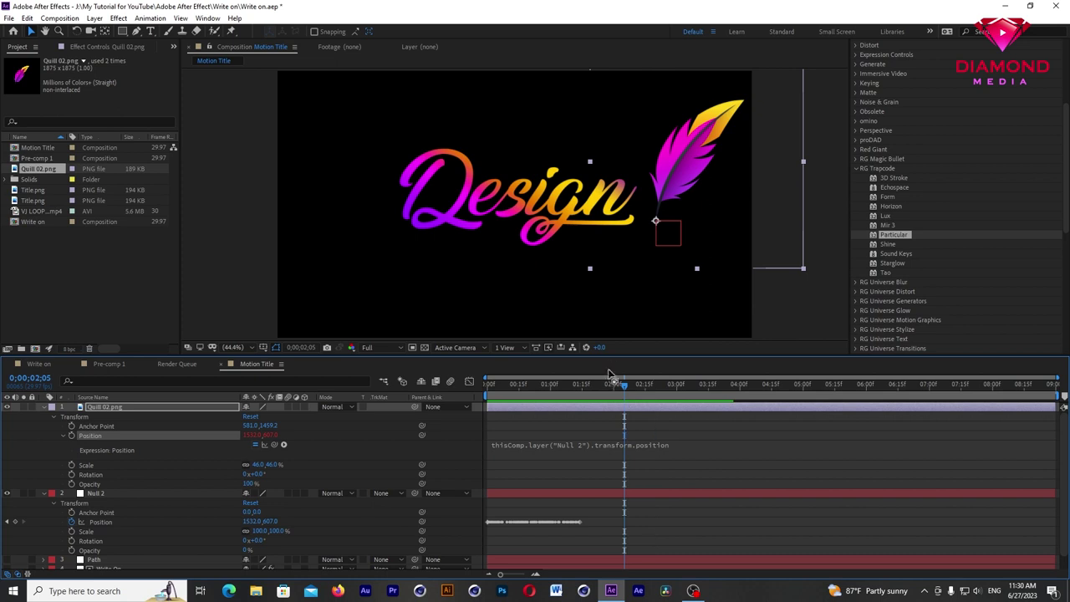
{"action": "left_click_drag", "start_coordinate": [623, 355], "coordinate": [625, 296]}
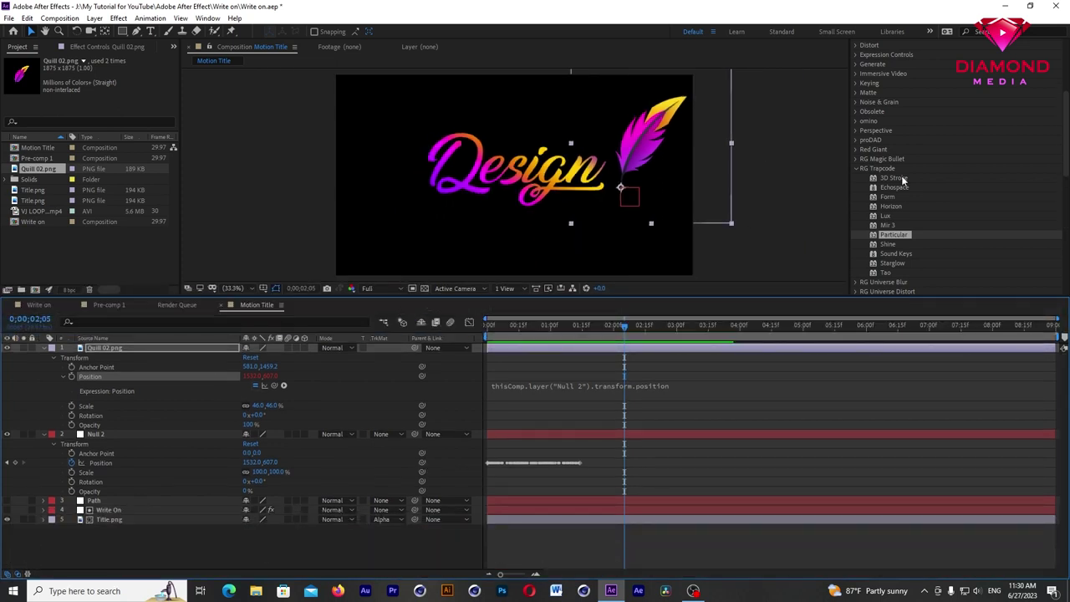
Step: Collapse the RG Trapcode group and quill properties, then open the Layer menu
{"action": "left_click", "coordinate": [856, 168]}
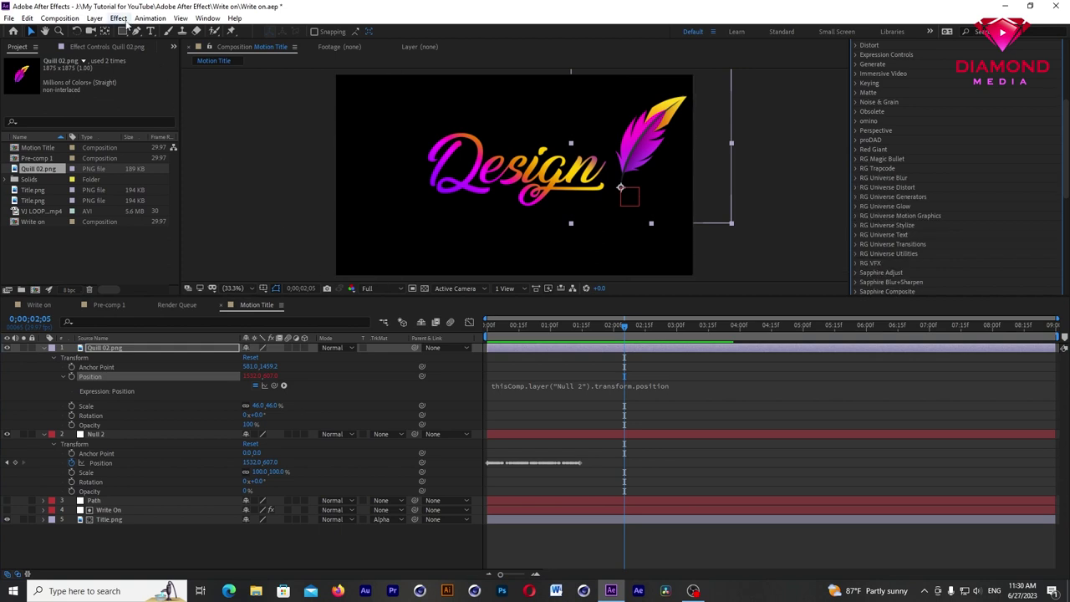
{"action": "left_click", "coordinate": [120, 18]}
{"action": "left_click", "coordinate": [493, 62]}
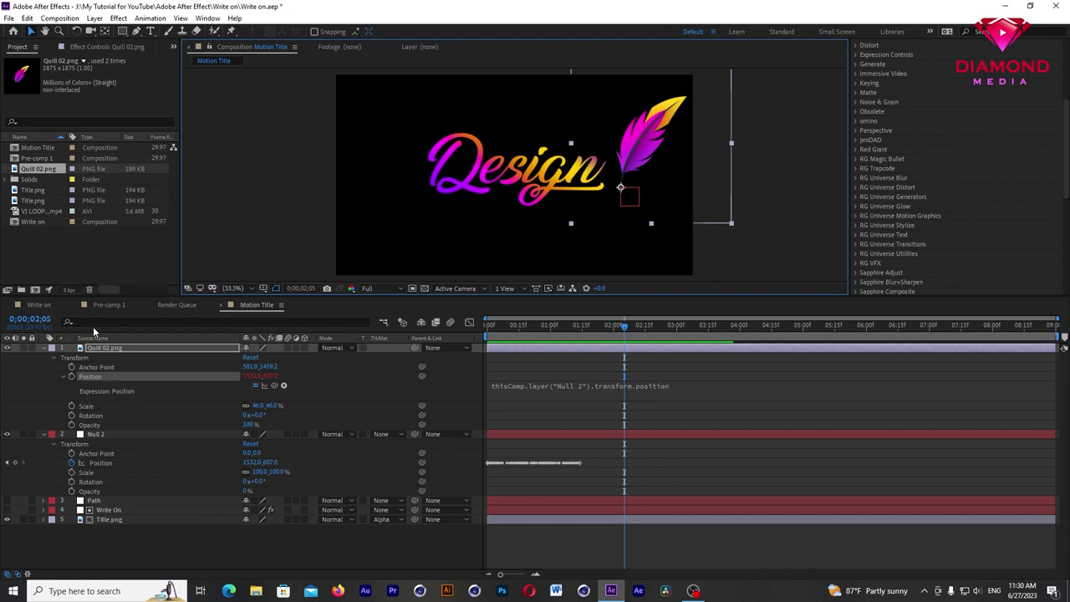
{"action": "left_click", "coordinate": [45, 348]}
{"action": "left_click", "coordinate": [95, 18]}
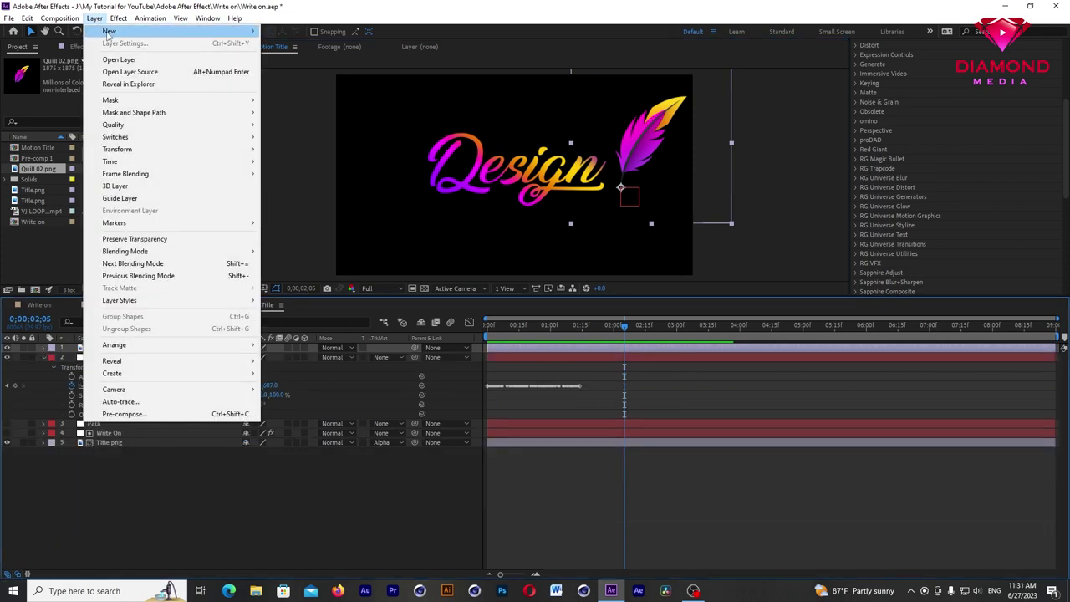
Step: Create a black solid layer named Lenflare
{"action": "mouse_move", "coordinate": [134, 37]}
{"action": "left_click", "coordinate": [299, 46]}
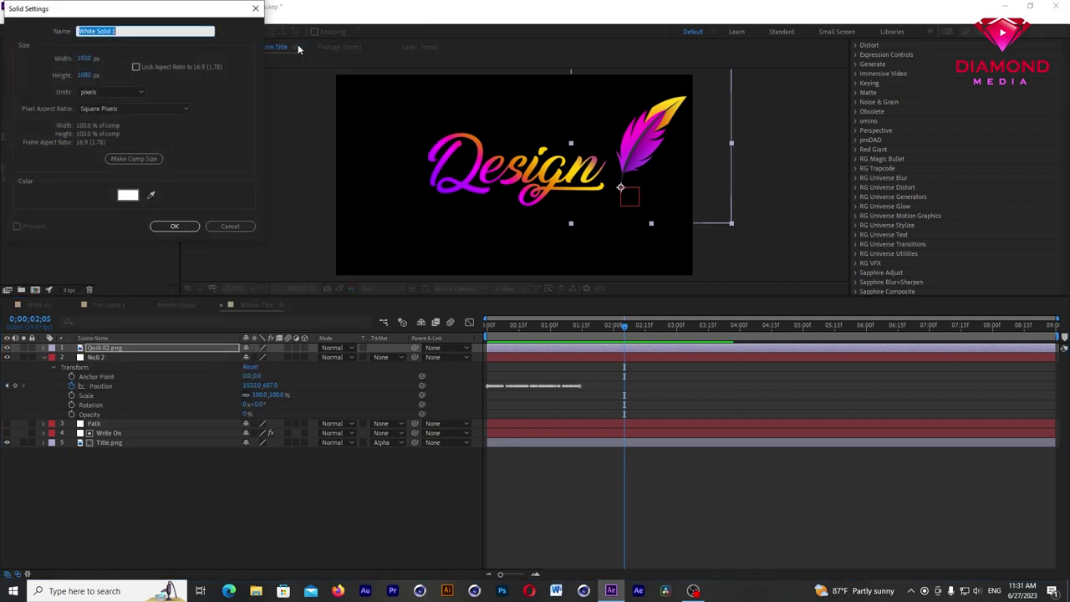
{"action": "type", "text": "L"}
{"action": "left_click", "coordinate": [128, 195]}
{"action": "left_click_drag", "start_coordinate": [107, 132], "coordinate": [263, 214]}
{"action": "left_click", "coordinate": [258, 29]}
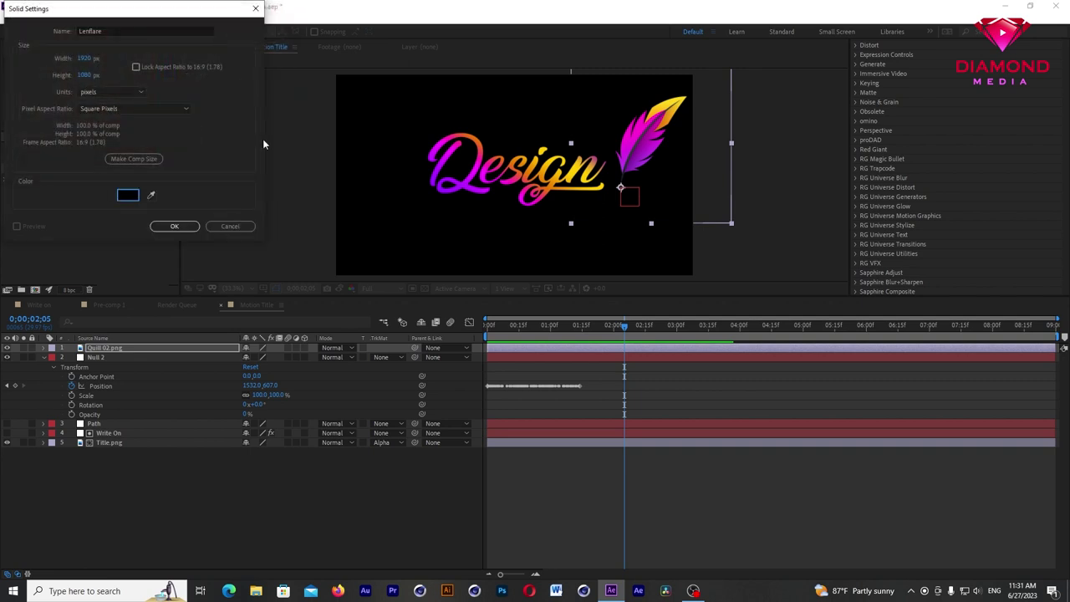
{"action": "left_click", "coordinate": [177, 228]}
Step: Apply Video Copilot Optical Flares to Lenflare and open its Options window
{"action": "scroll", "coordinate": [949, 204], "scroll_direction": "down", "scroll_amount": 10}
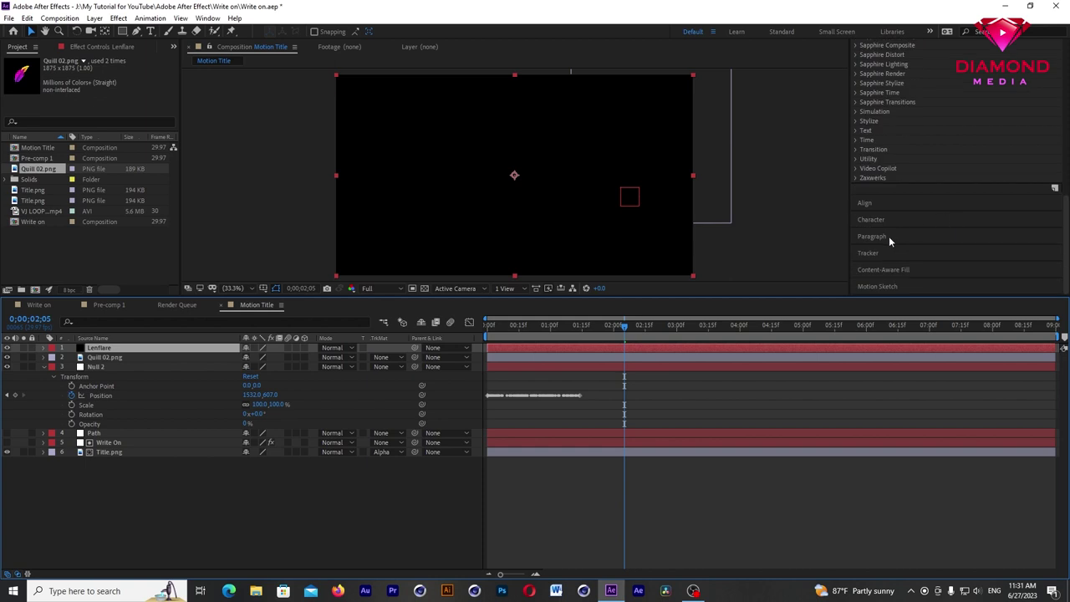
{"action": "left_click", "coordinate": [859, 168]}
{"action": "left_click_drag", "start_coordinate": [899, 188], "coordinate": [527, 347]}
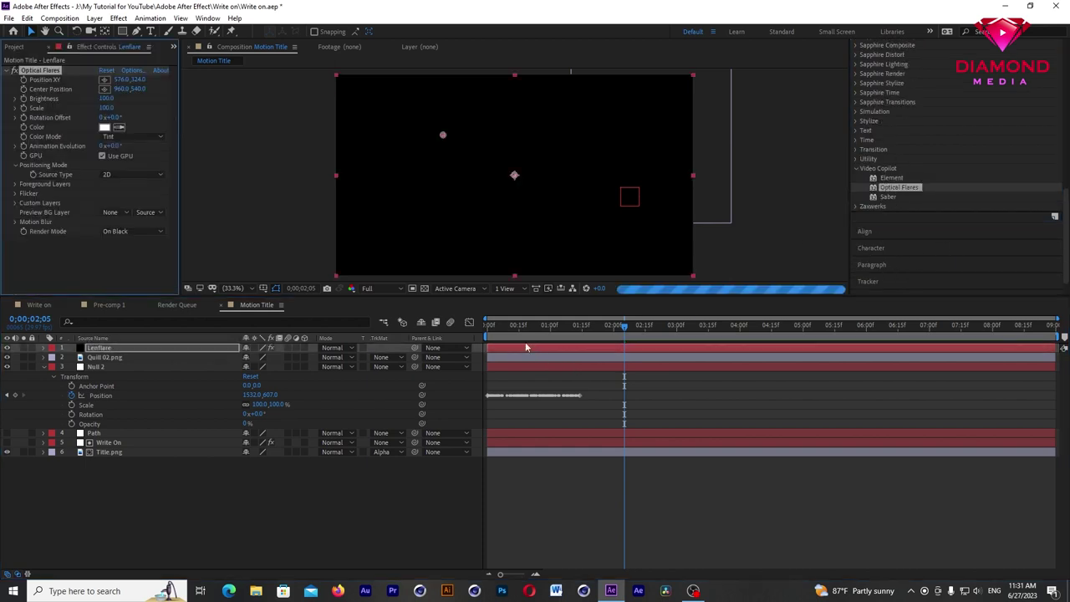
{"action": "left_click", "coordinate": [131, 70]}
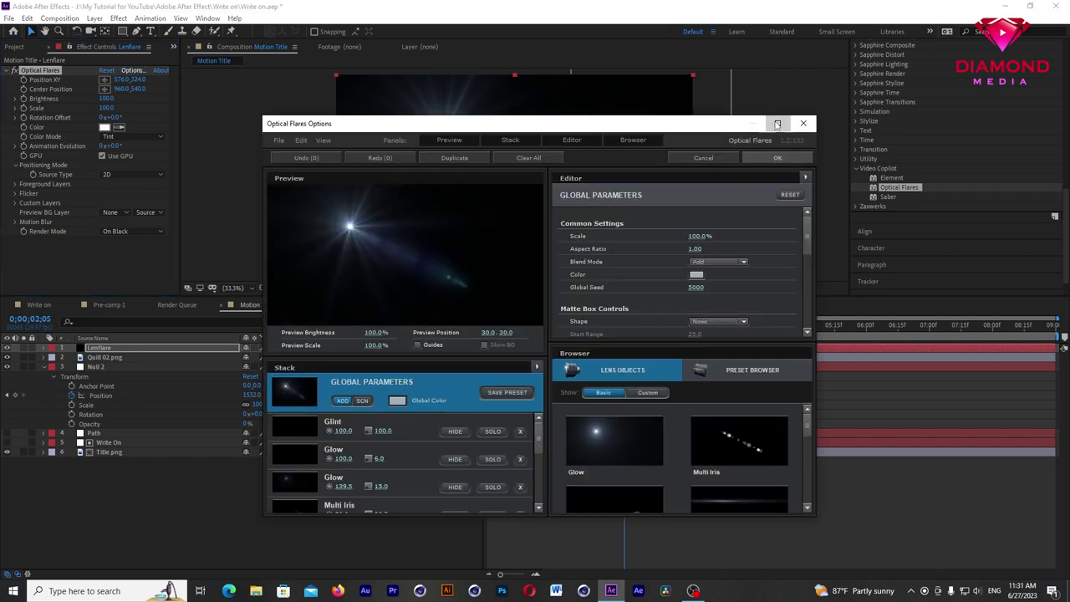
Step: Maximise the Optical Flares Options window and clear all default flare elements
{"action": "left_click", "coordinate": [778, 123]}
{"action": "left_click", "coordinate": [278, 38]}
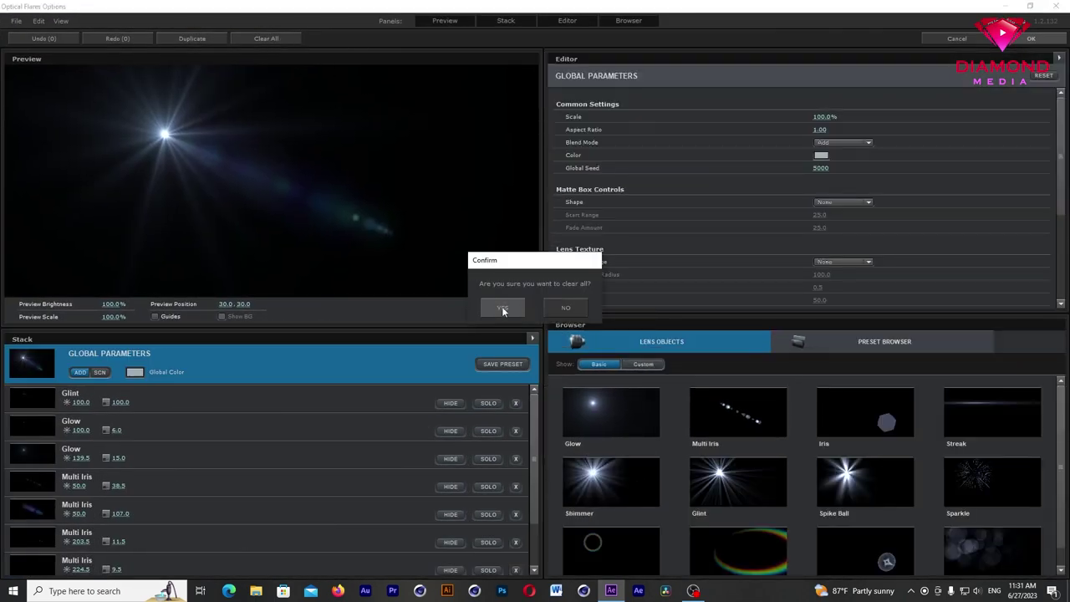
{"action": "left_click", "coordinate": [504, 309]}
Step: Load the Natural Flares > Glint preset, reposition the flare, and apply it
{"action": "left_click", "coordinate": [848, 340]}
{"action": "double_click", "coordinate": [850, 414]}
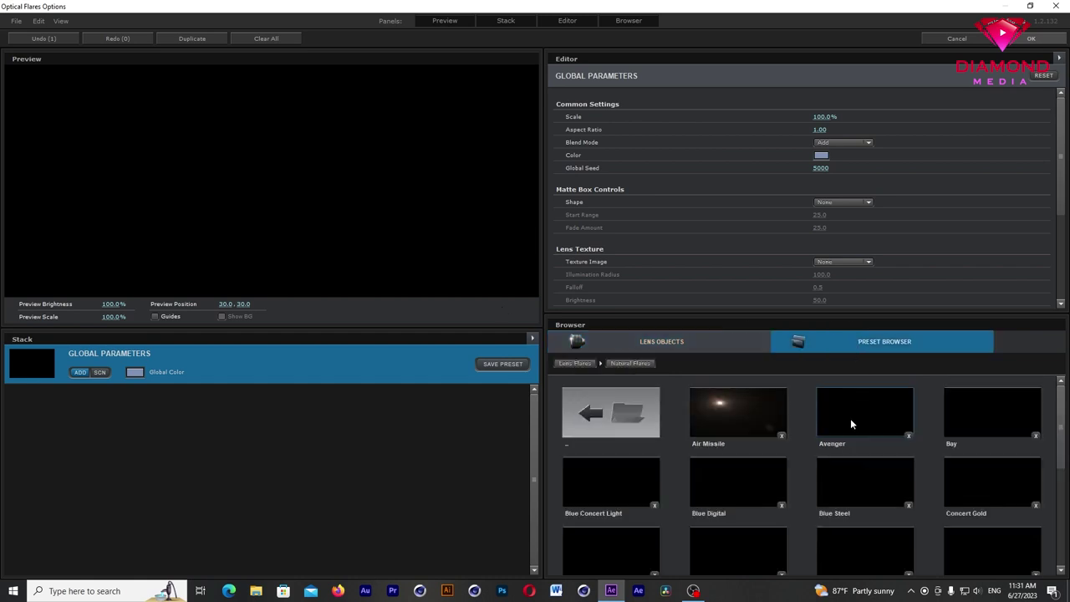
{"action": "scroll", "coordinate": [875, 435], "scroll_direction": "down", "scroll_amount": 2}
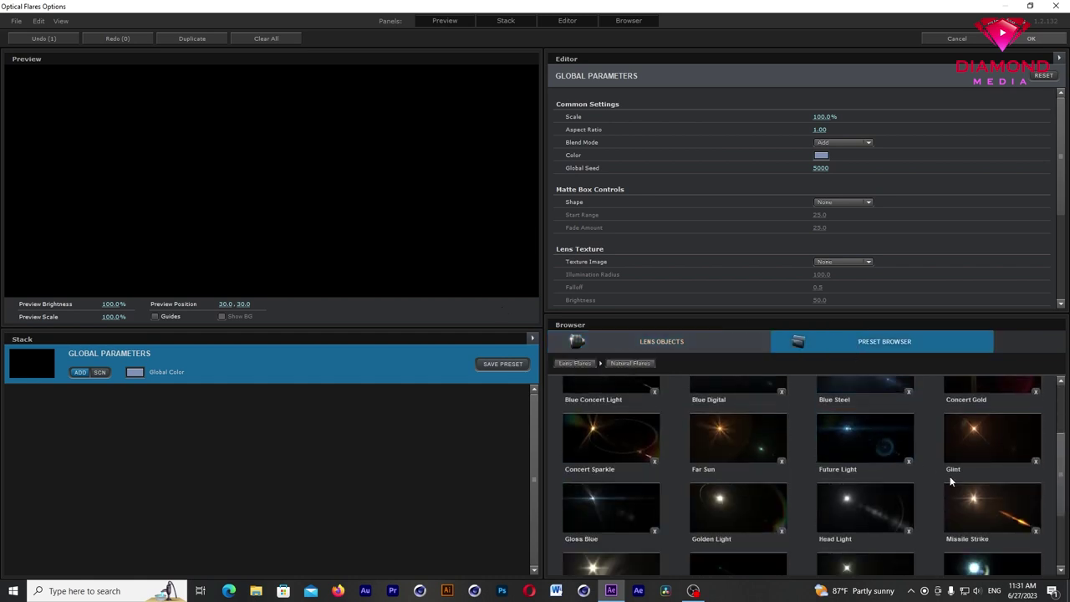
{"action": "left_click", "coordinate": [978, 435]}
{"action": "left_click_drag", "start_coordinate": [184, 145], "coordinate": [230, 164]}
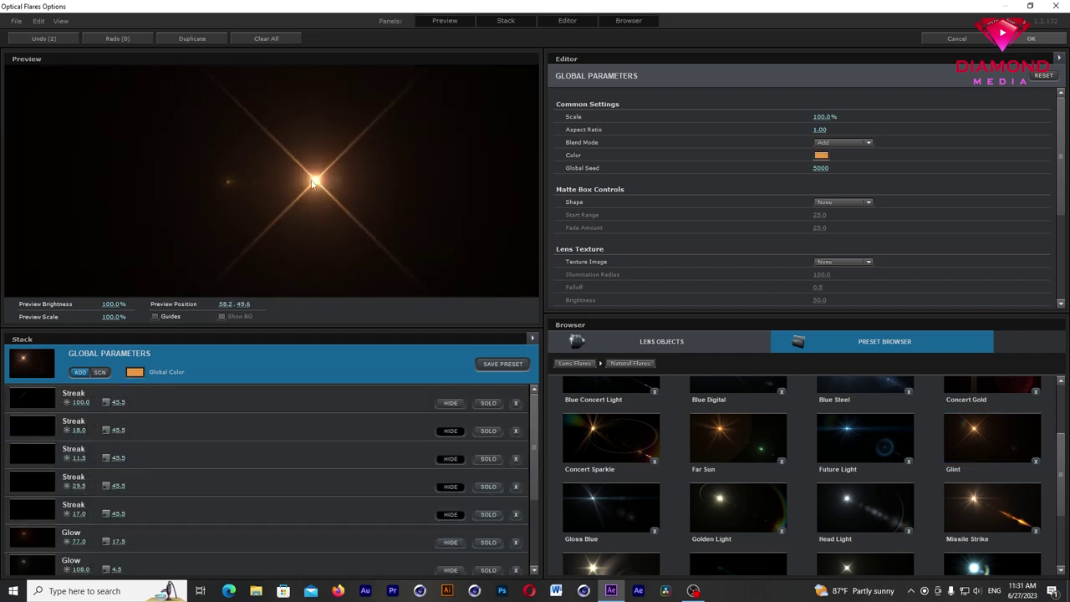
{"action": "left_click", "coordinate": [1017, 42]}
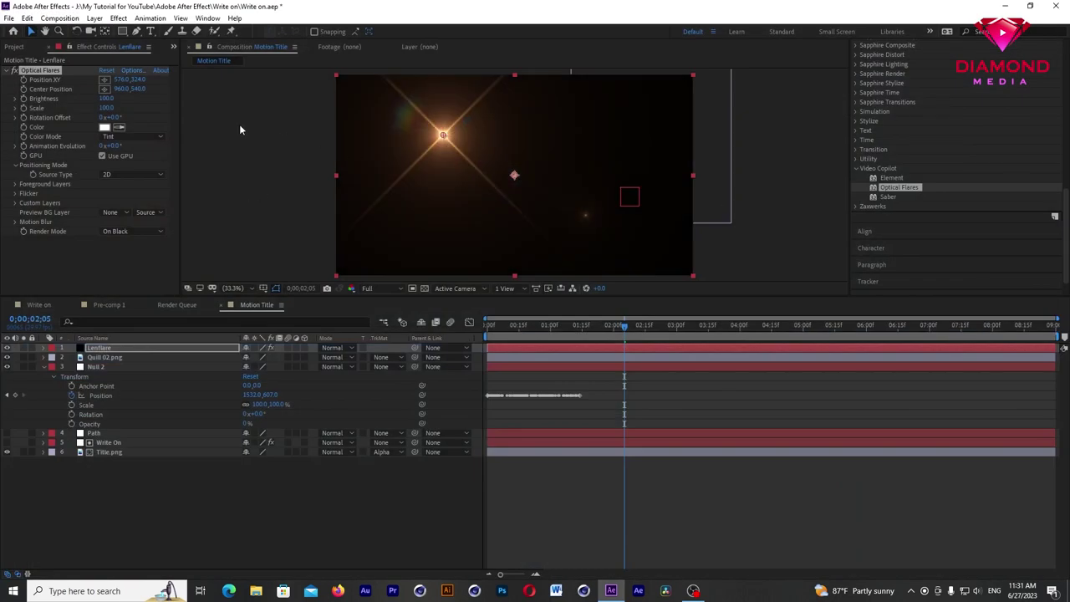
Step: Set the Optical Flares Scale to 30
{"action": "left_click", "coordinate": [105, 108]}
{"action": "type", "text": "0"}
{"action": "key", "text": "Return"}
{"action": "type", "text": "0"}
{"action": "key", "text": "Return"}
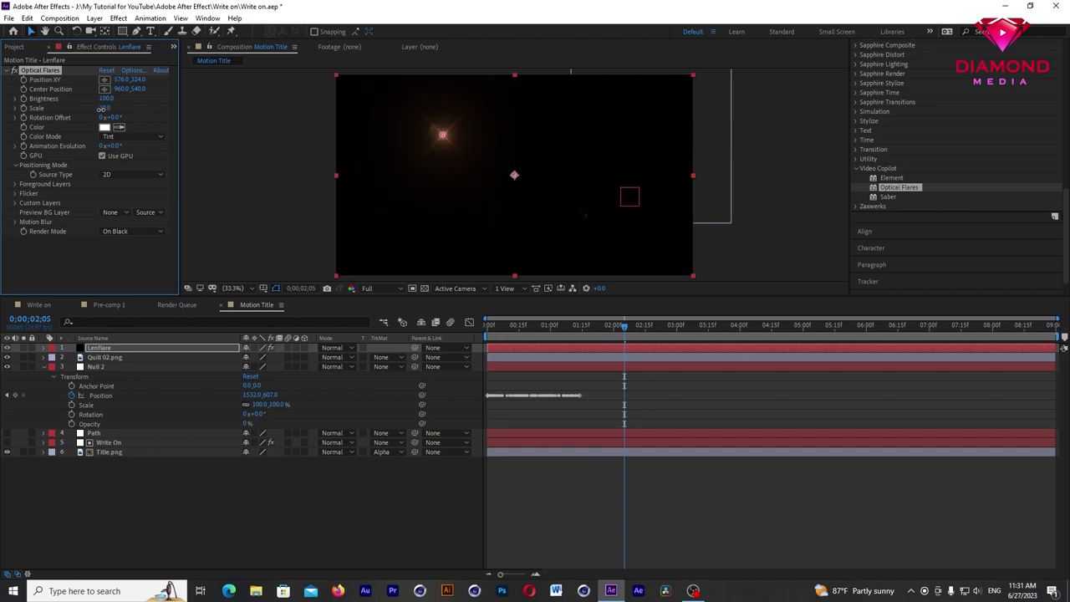
Step: Raise flare Brightness to 160 and keyframe Rotation Offset from 0° at start to 360° at end
{"action": "key", "text": "Home"}
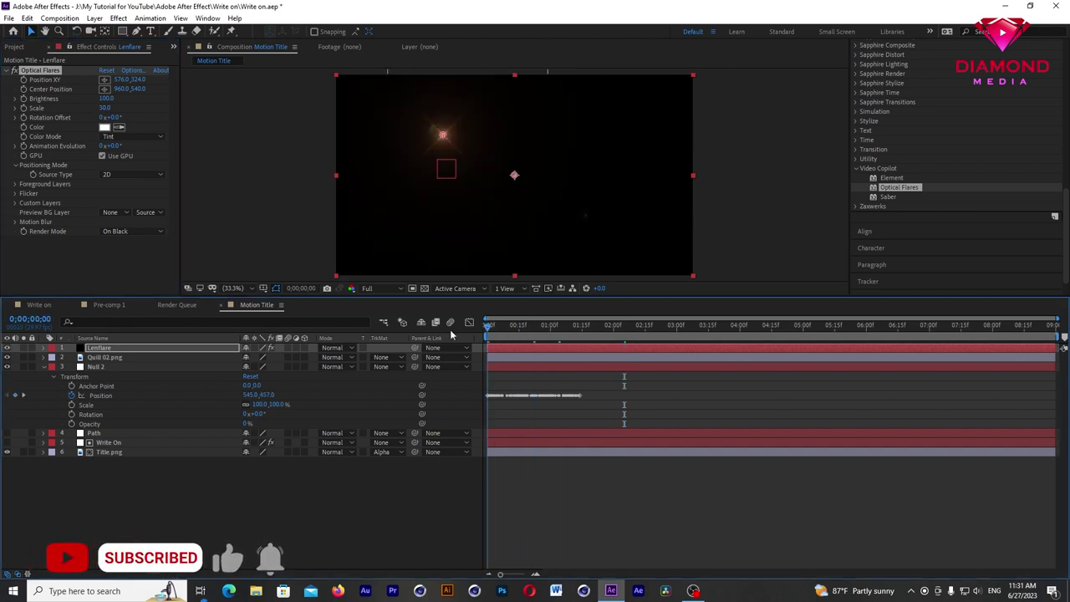
{"action": "left_click_drag", "start_coordinate": [106, 98], "coordinate": [110, 97]}
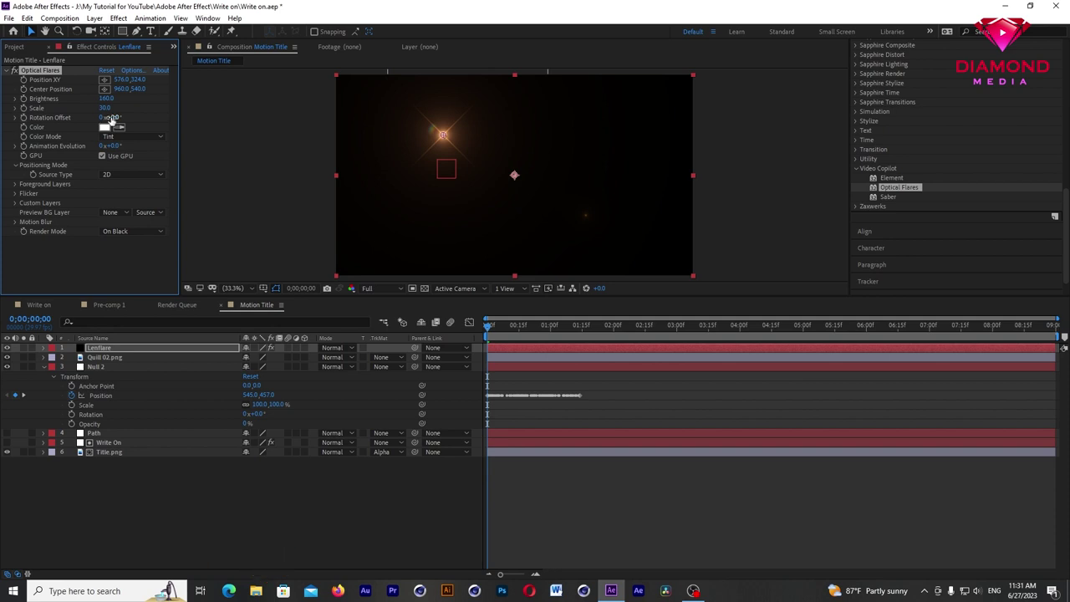
{"action": "left_click_drag", "start_coordinate": [111, 117], "coordinate": [156, 117]}
{"action": "key", "text": "ctrl+z"}
{"action": "left_click_drag", "start_coordinate": [669, 326], "coordinate": [1053, 326]}
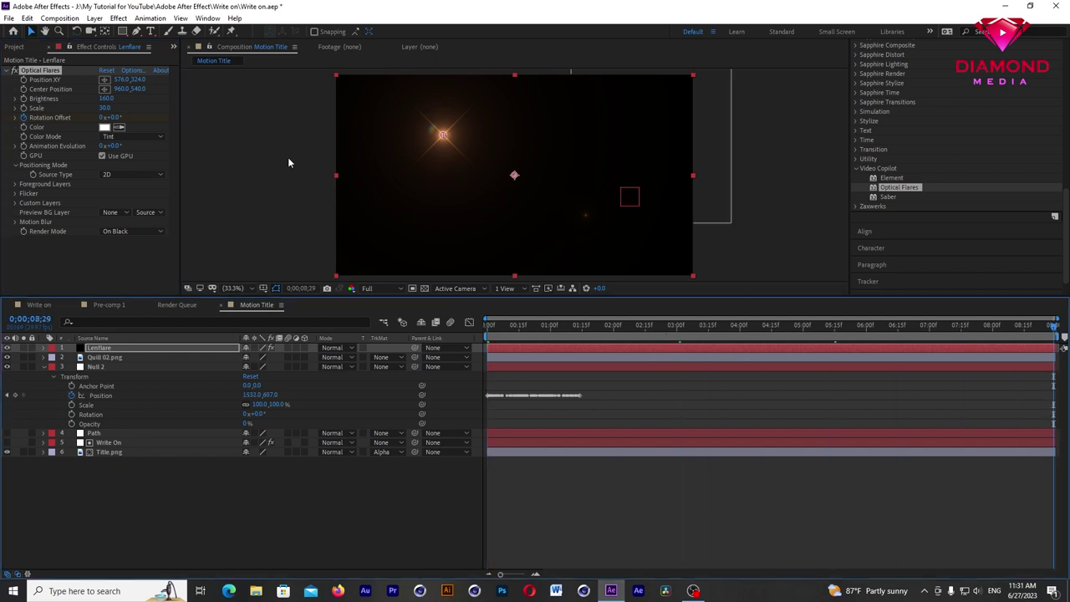
{"action": "left_click", "coordinate": [114, 118]}
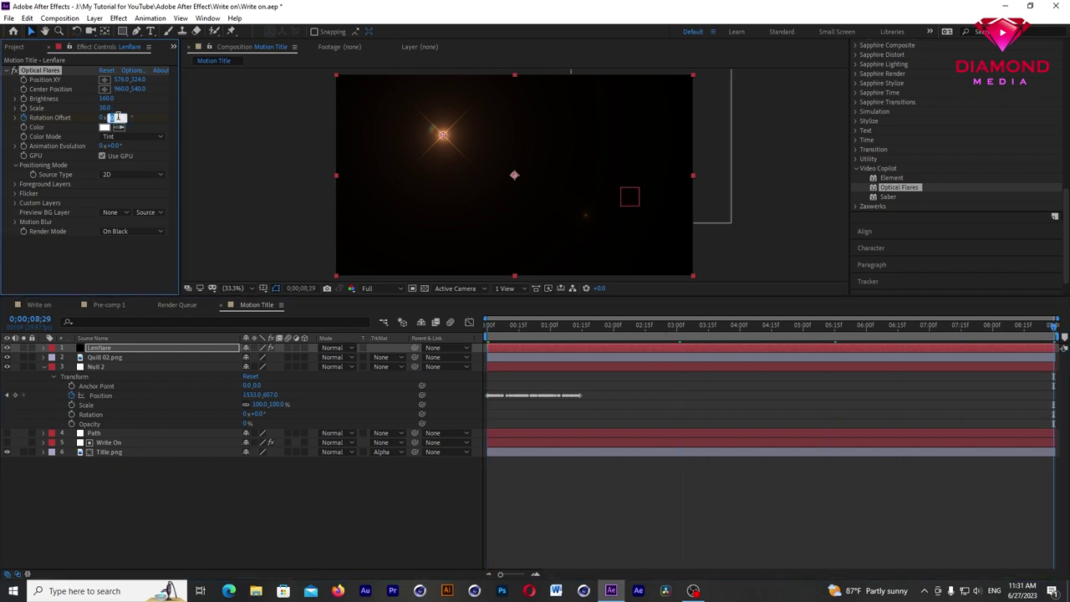
{"action": "type", "text": "360"}
{"action": "key", "text": "Return"}
Step: Preview the spinning flare and park the playhead about 26 frames in
{"action": "key", "text": "space"}
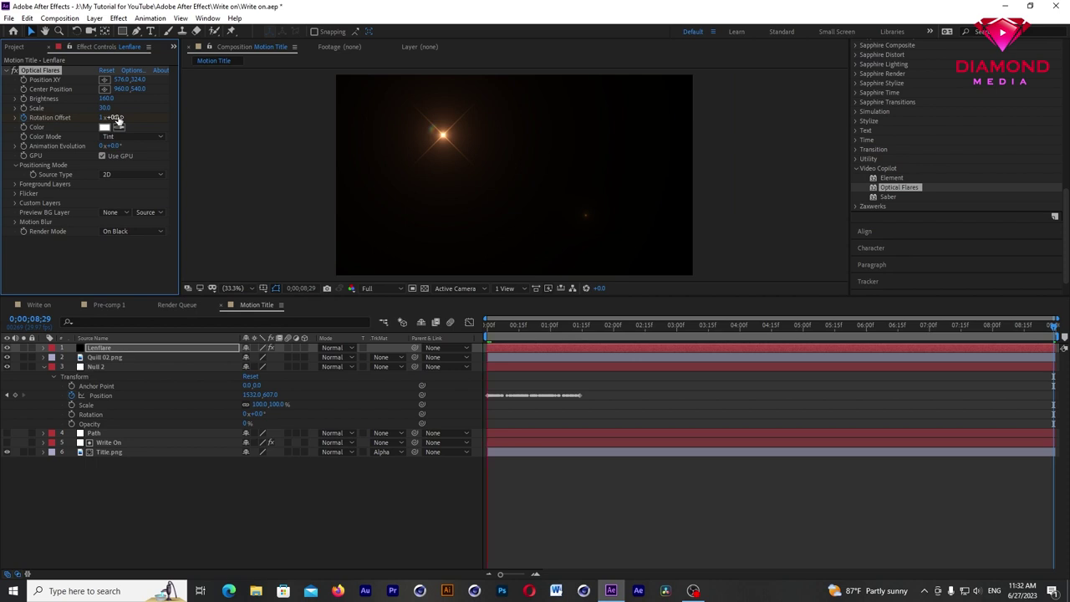
{"action": "left_click_drag", "start_coordinate": [619, 326], "coordinate": [467, 333]}
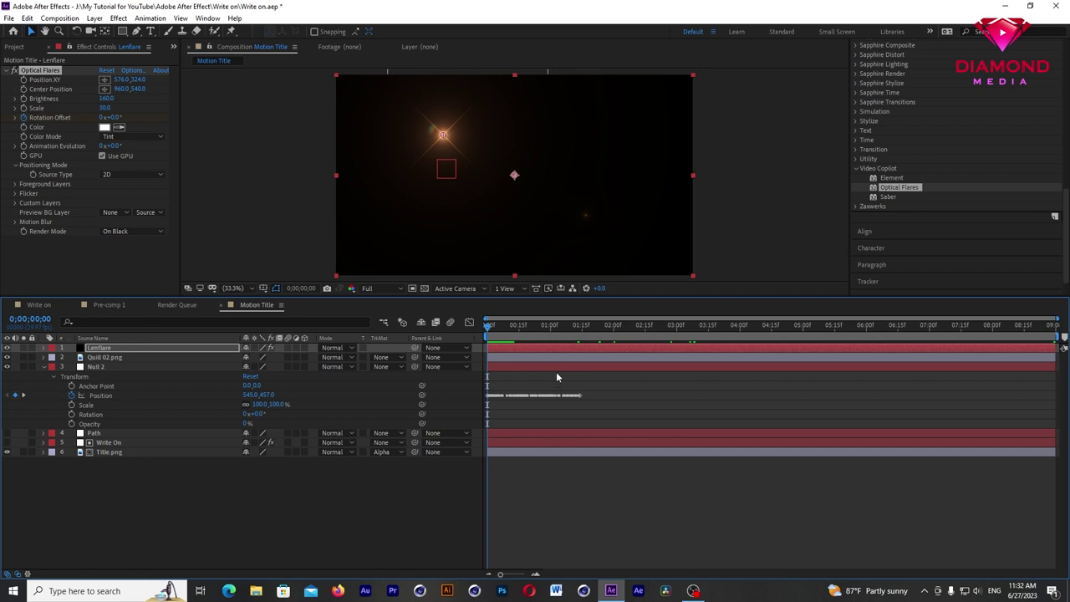
{"action": "left_click", "coordinate": [543, 333]}
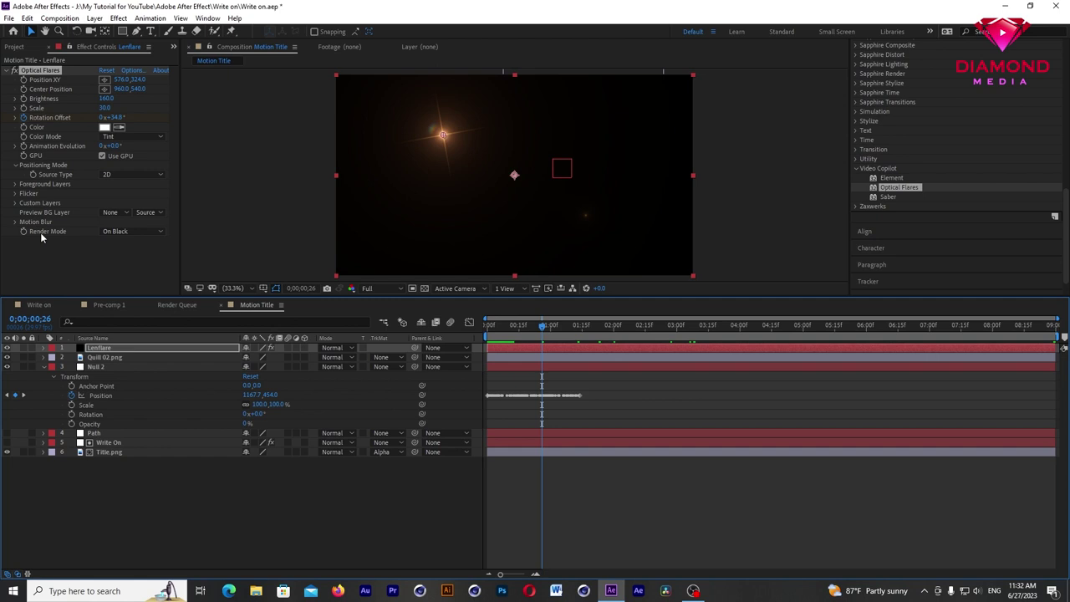
{"action": "left_click", "coordinate": [125, 232]}
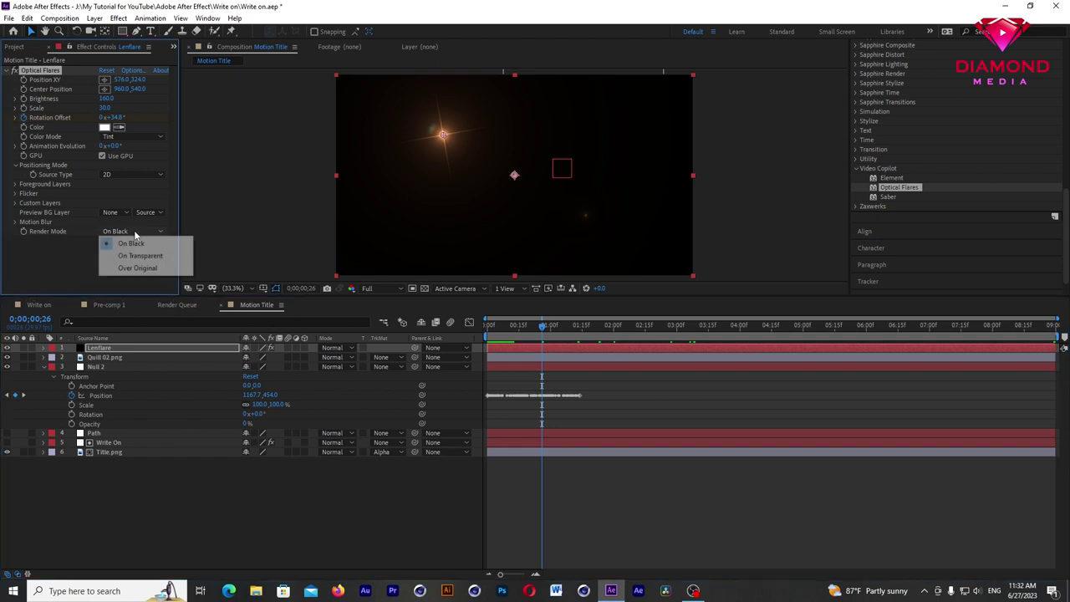
Step: Switch the flare's Render Mode to On Transparent and set its Scale to 35
{"action": "left_click", "coordinate": [131, 259]}
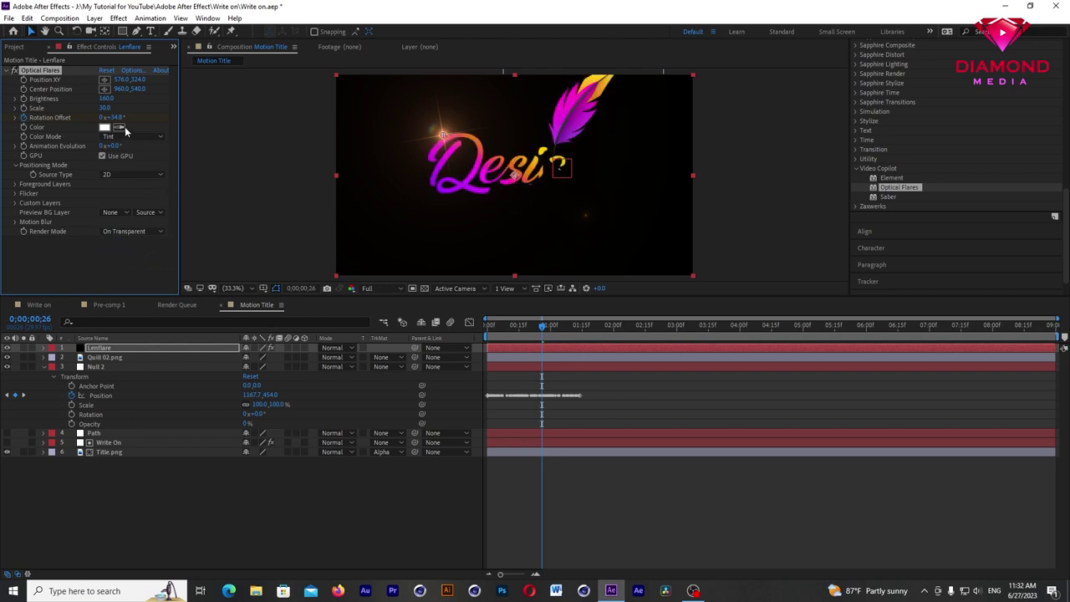
{"action": "left_click_drag", "start_coordinate": [107, 107], "coordinate": [108, 110]}
{"action": "left_click", "coordinate": [107, 107]}
{"action": "key", "text": "Return"}
{"action": "left_click_drag", "start_coordinate": [292, 296], "coordinate": [295, 221]}
Step: Enlarge the timeline and twirl open Lenflare > Effects > Optical Flares
{"action": "left_click_drag", "start_coordinate": [297, 164], "coordinate": [297, 157]}
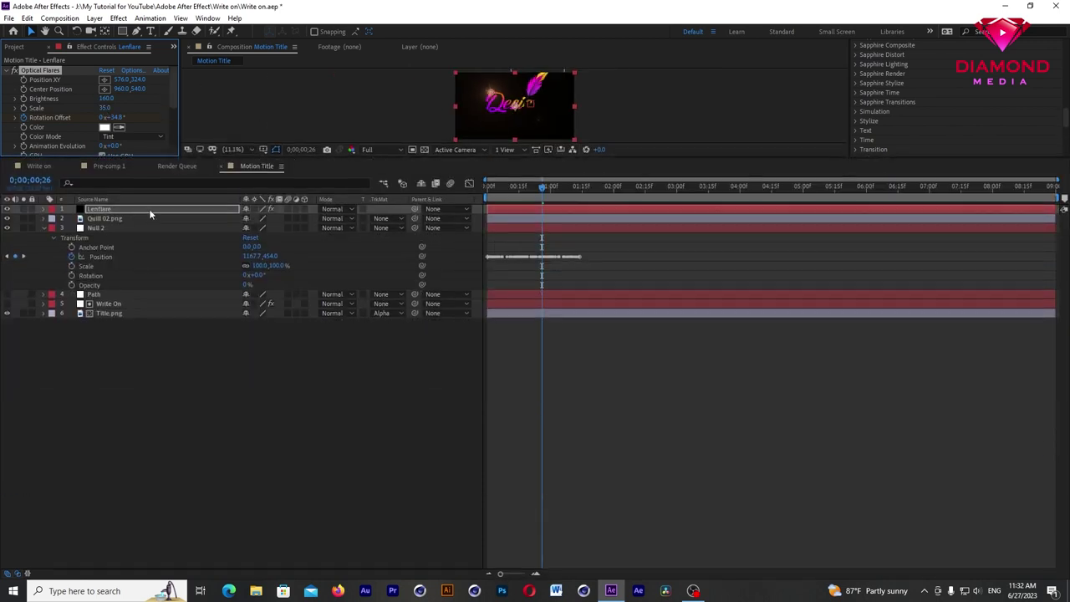
{"action": "left_click", "coordinate": [44, 210]}
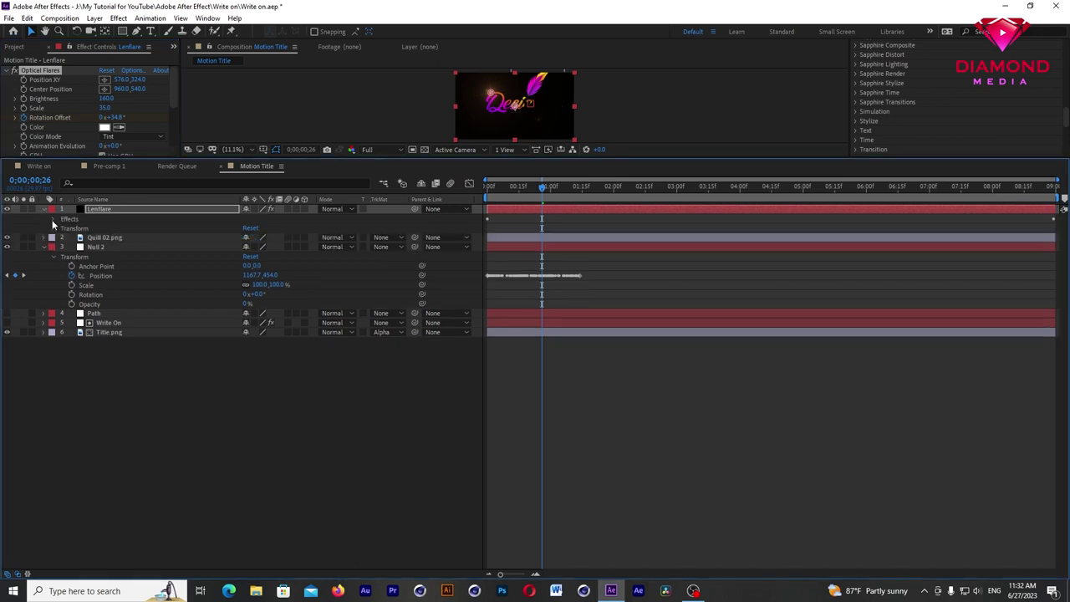
{"action": "left_click", "coordinate": [53, 219]}
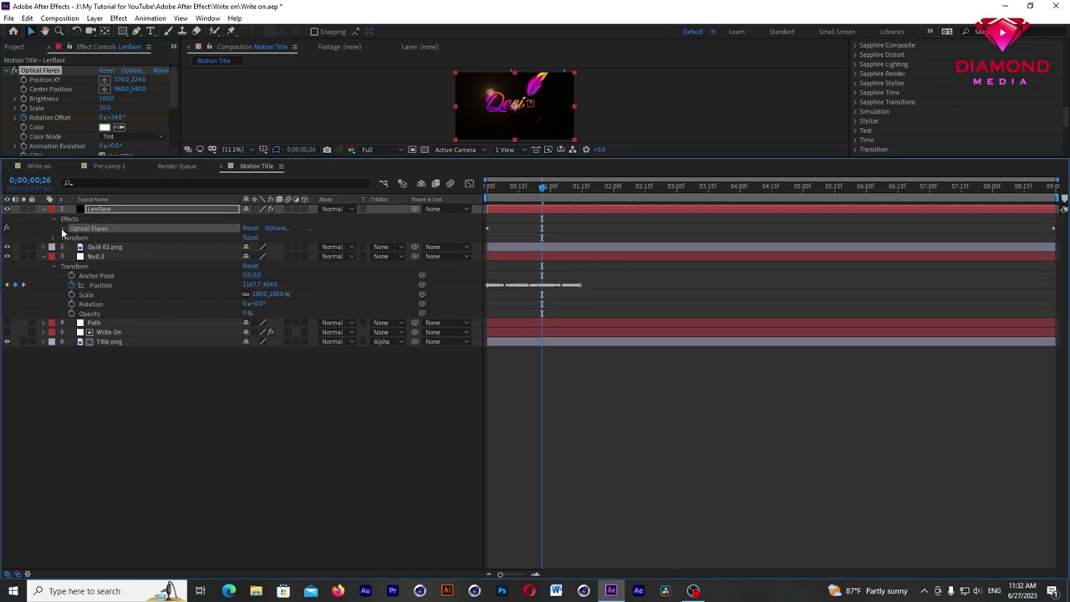
{"action": "left_click", "coordinate": [63, 229]}
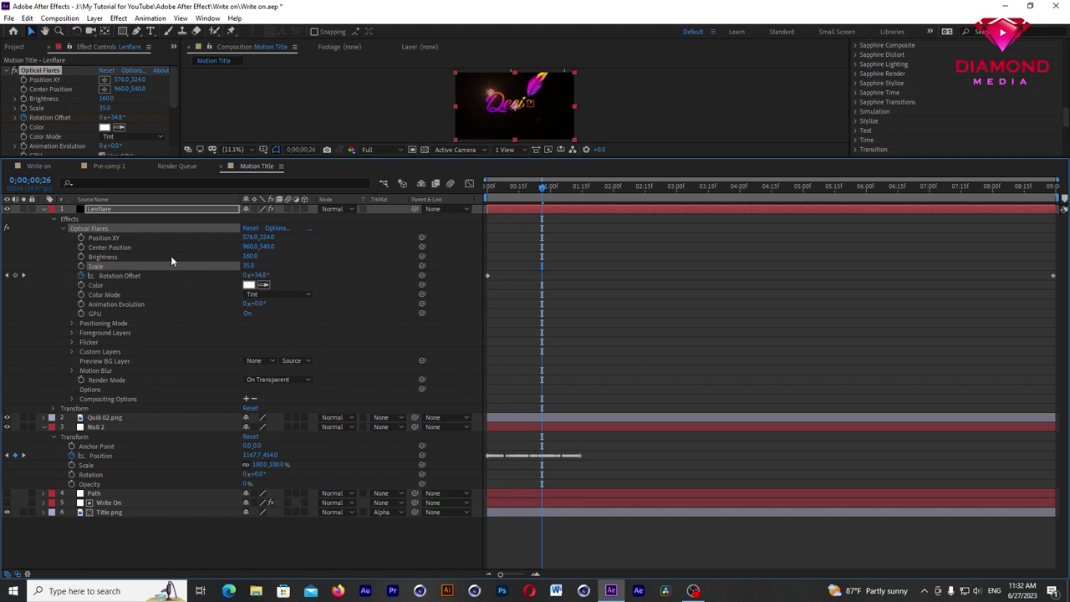
Step: Add an expression on Position XY and pick-whip it to Null 2's Position
{"action": "left_click", "coordinate": [106, 240]}
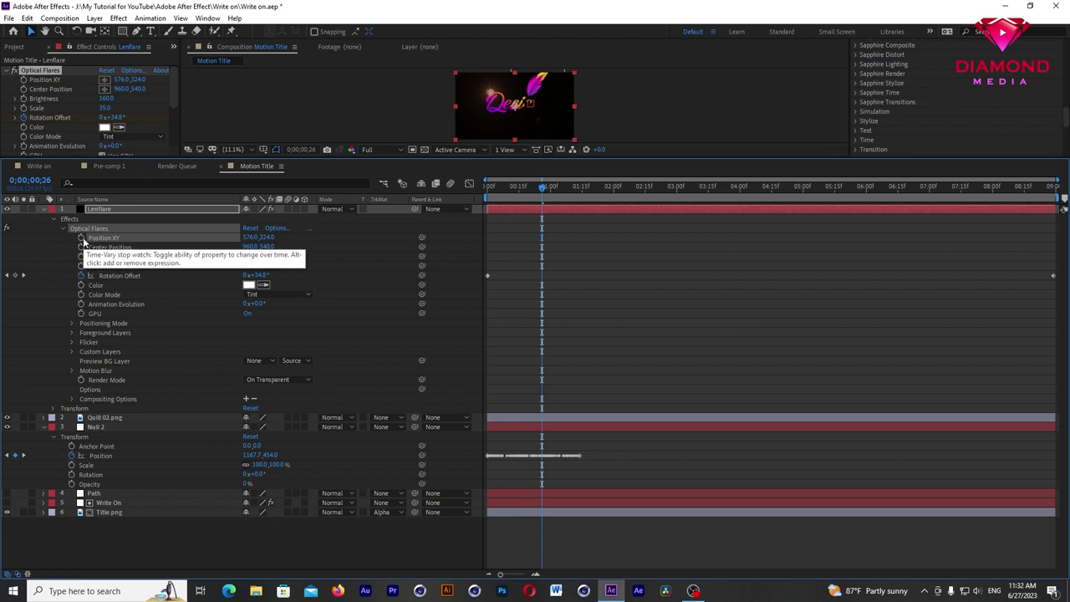
{"action": "left_click", "coordinate": [81, 238], "text": "alt"}
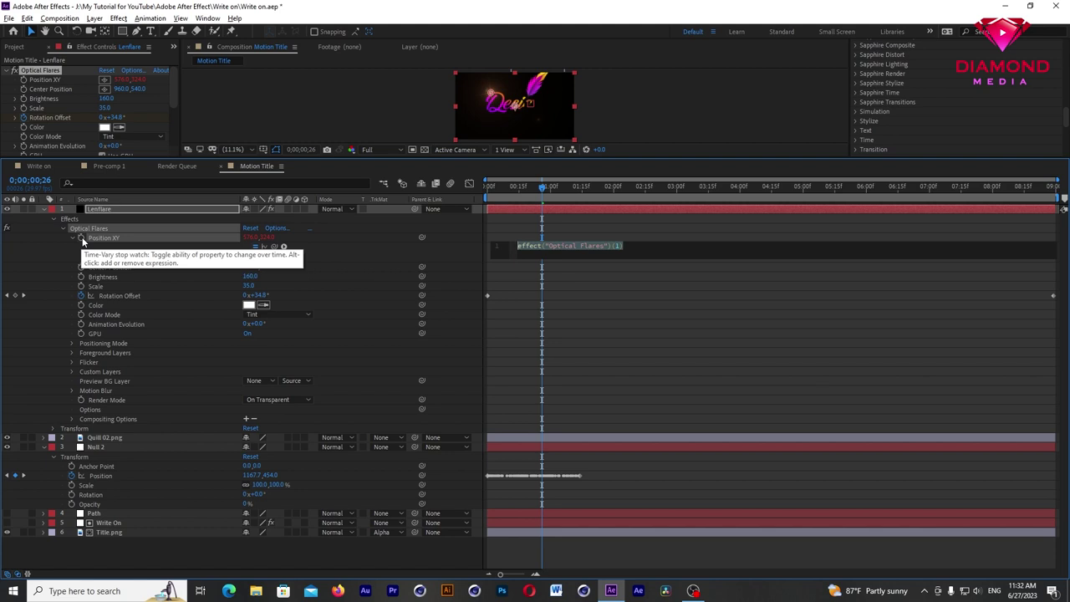
{"action": "left_click", "coordinate": [81, 238], "text": "alt"}
{"action": "left_click", "coordinate": [81, 238], "text": "alt"}
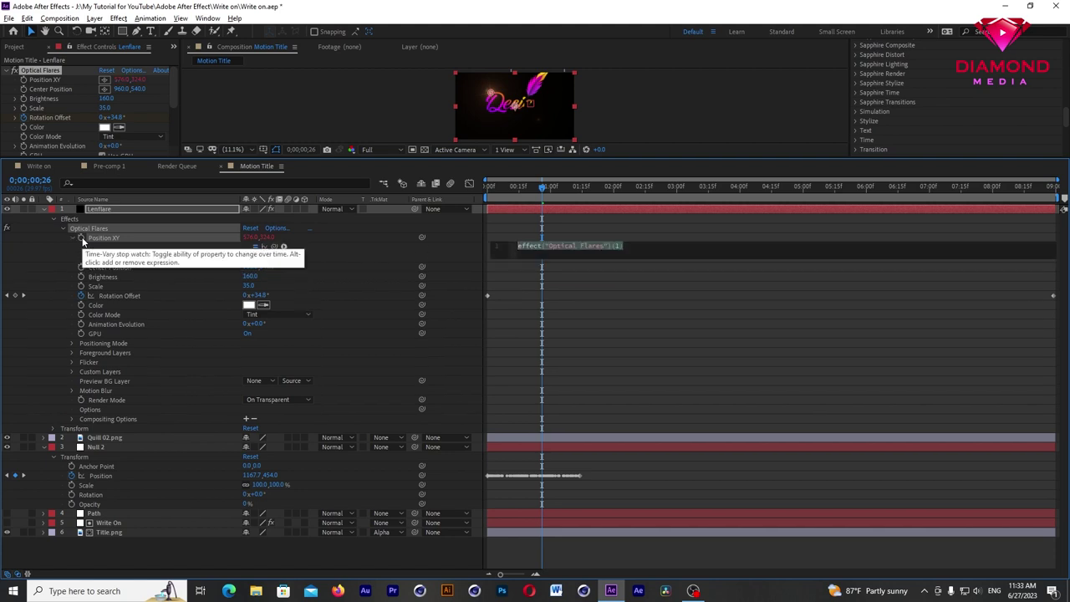
{"action": "left_click", "coordinate": [82, 238], "text": "alt"}
{"action": "left_click", "coordinate": [81, 238], "text": "alt"}
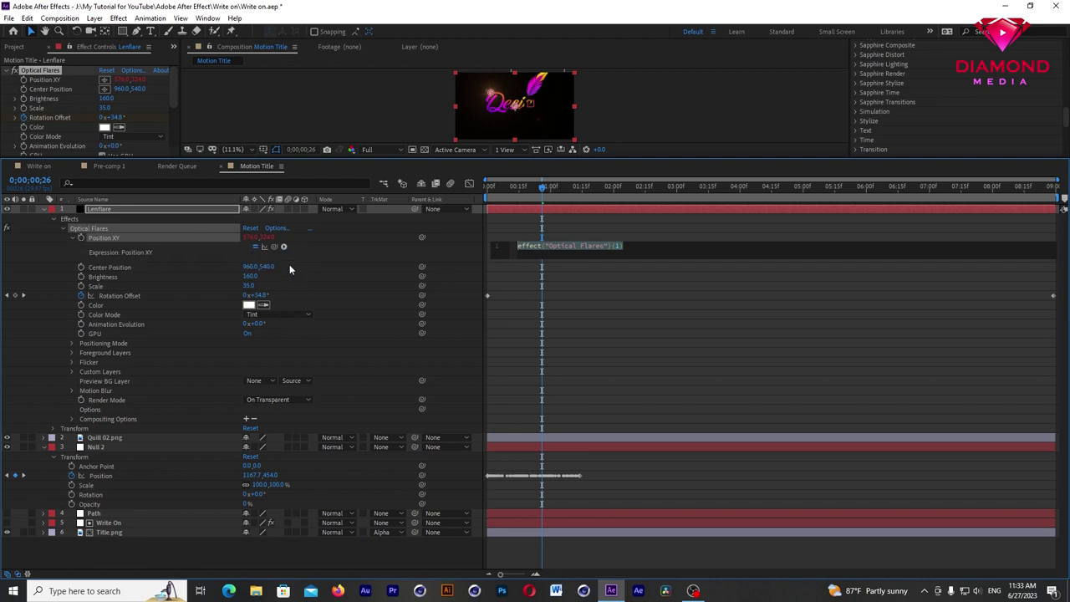
{"action": "left_click_drag", "start_coordinate": [275, 247], "coordinate": [97, 475]}
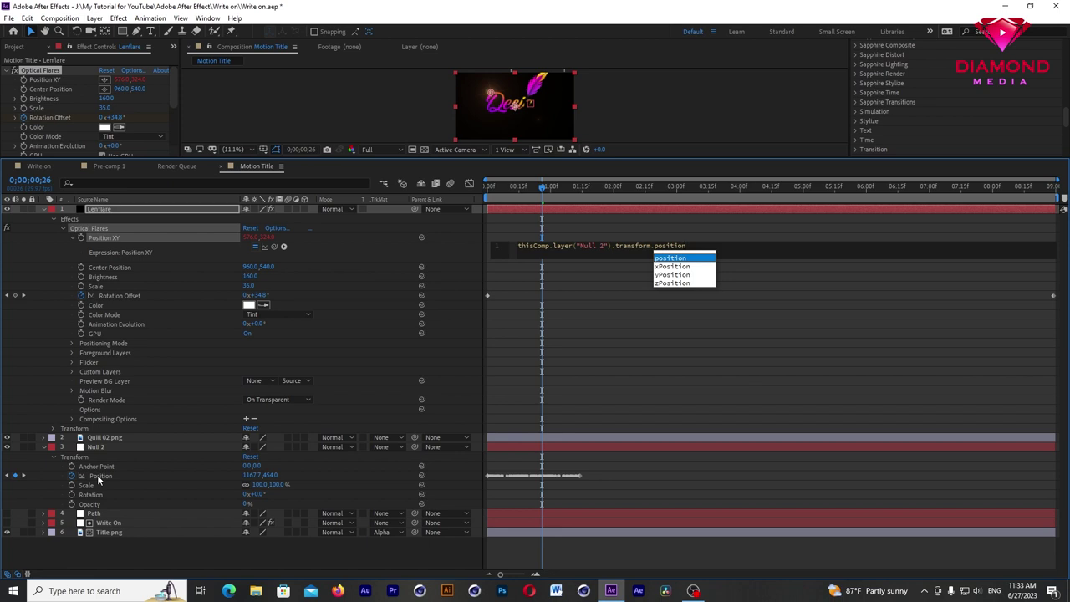
{"action": "key", "text": "Escape"}
{"action": "left_click", "coordinate": [541, 520]}
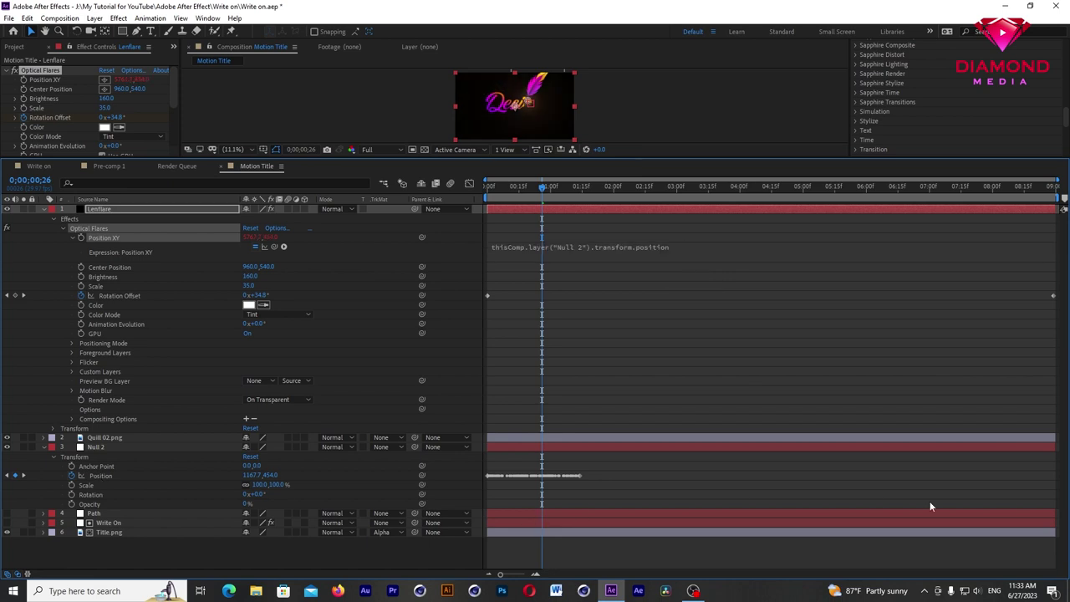
Step: Enlarge the viewer and preview Motion Title, stopping at 1 second 9 frames
{"action": "left_click", "coordinate": [517, 158]}
{"action": "left_click_drag", "start_coordinate": [518, 209], "coordinate": [497, 412]}
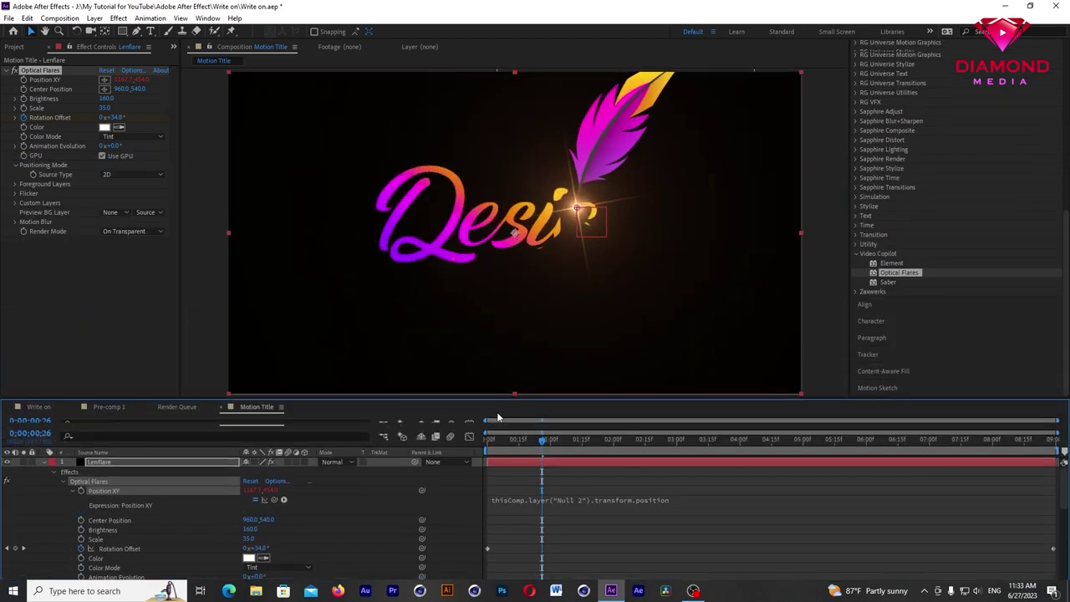
{"action": "key", "text": "space"}
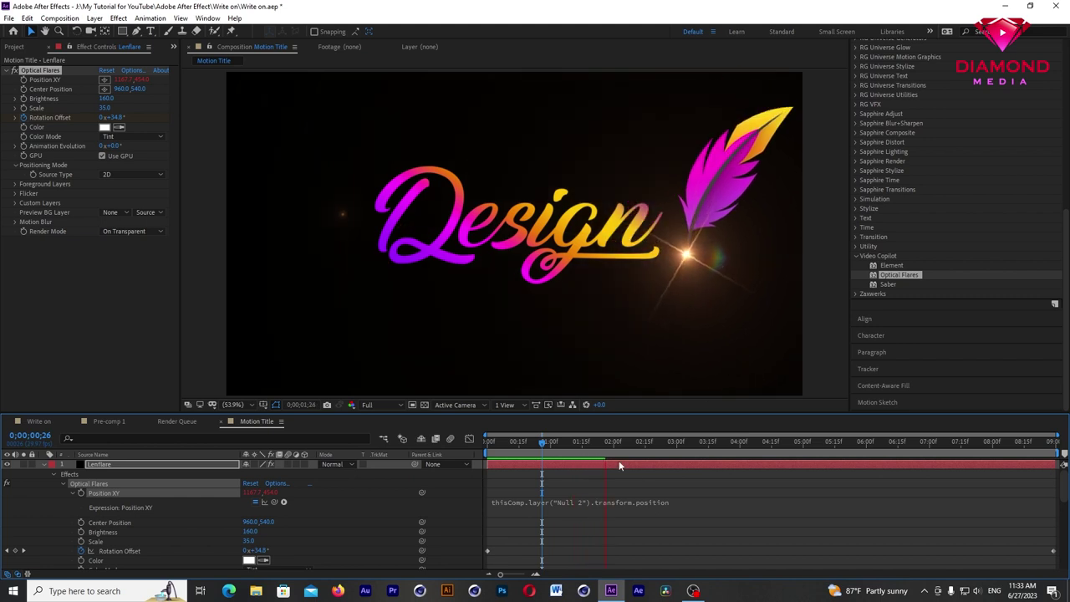
{"action": "left_click_drag", "start_coordinate": [540, 447], "coordinate": [475, 453]}
{"action": "key", "text": "space"}
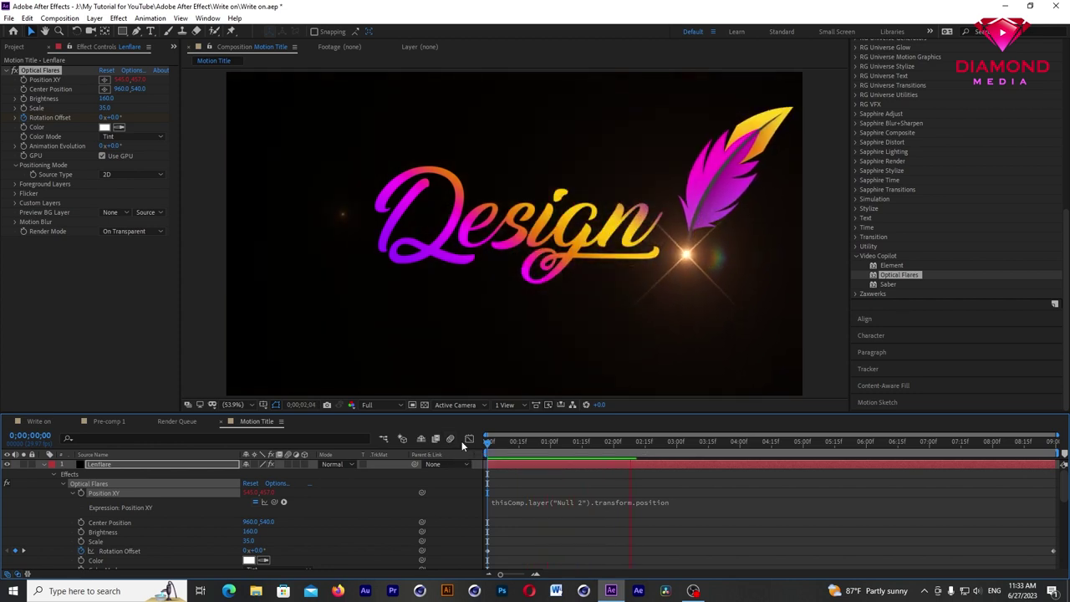
{"action": "left_click", "coordinate": [569, 441]}
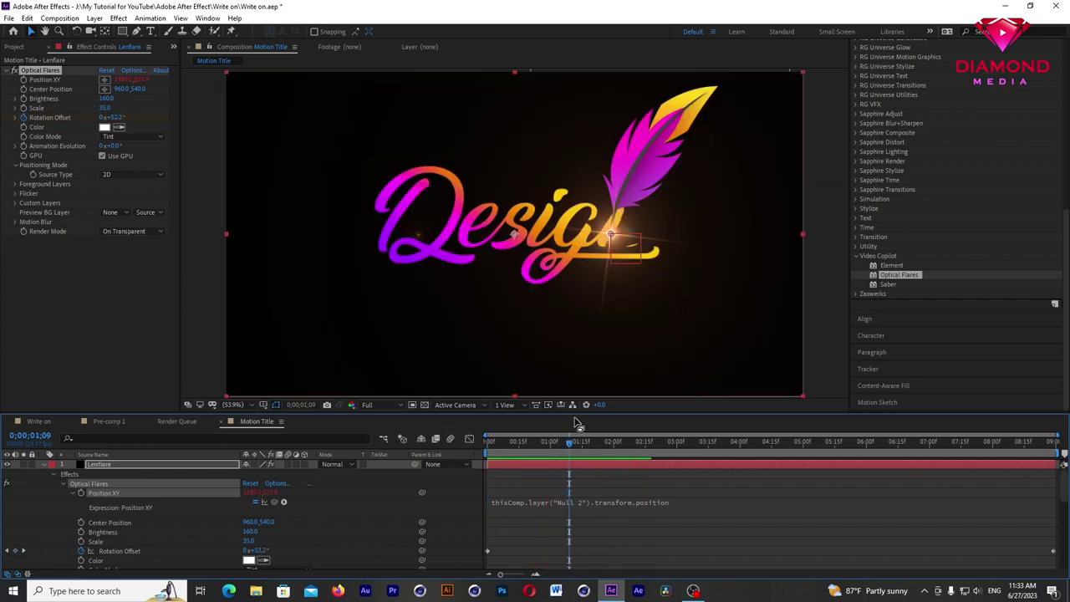
Step: Scrub the Write on comp to check the flare, then return to Motion Title and collapse Lenflare
{"action": "left_click_drag", "start_coordinate": [577, 417], "coordinate": [572, 329]}
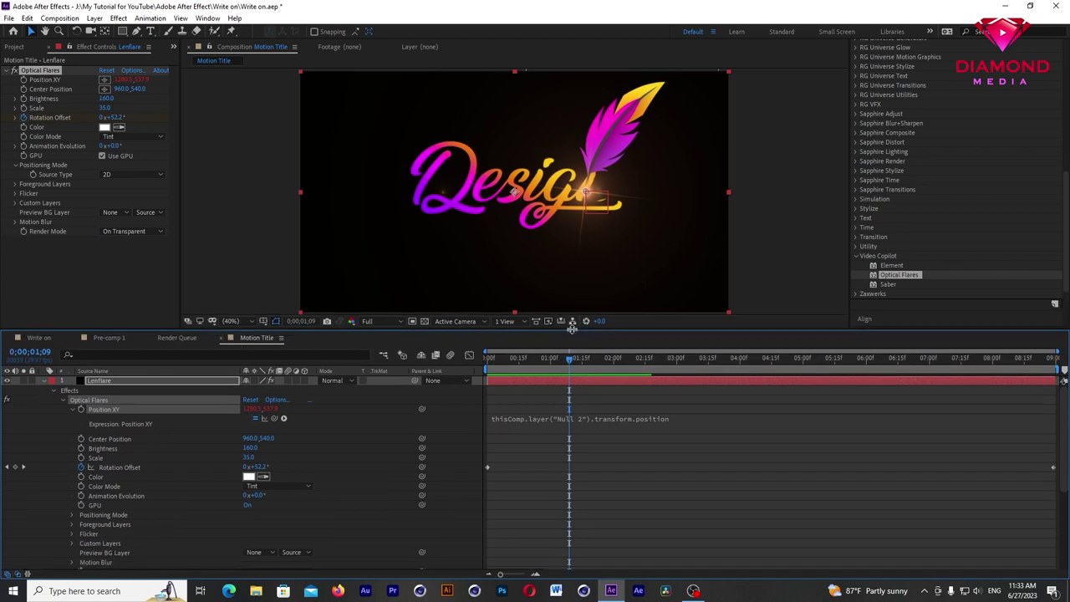
{"action": "left_click", "coordinate": [37, 337]}
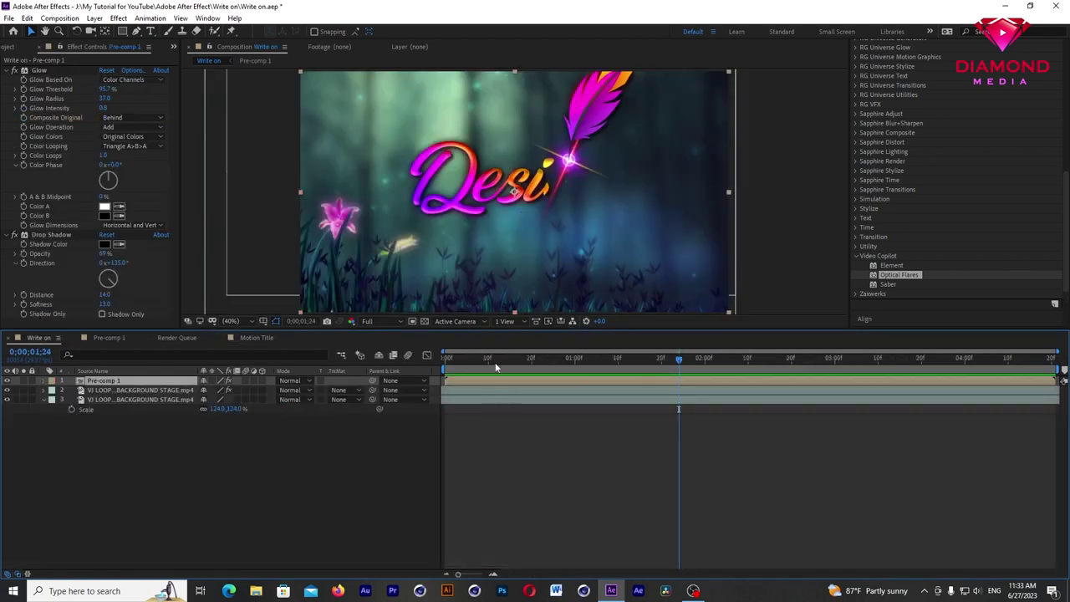
{"action": "left_click_drag", "start_coordinate": [492, 356], "coordinate": [744, 378]}
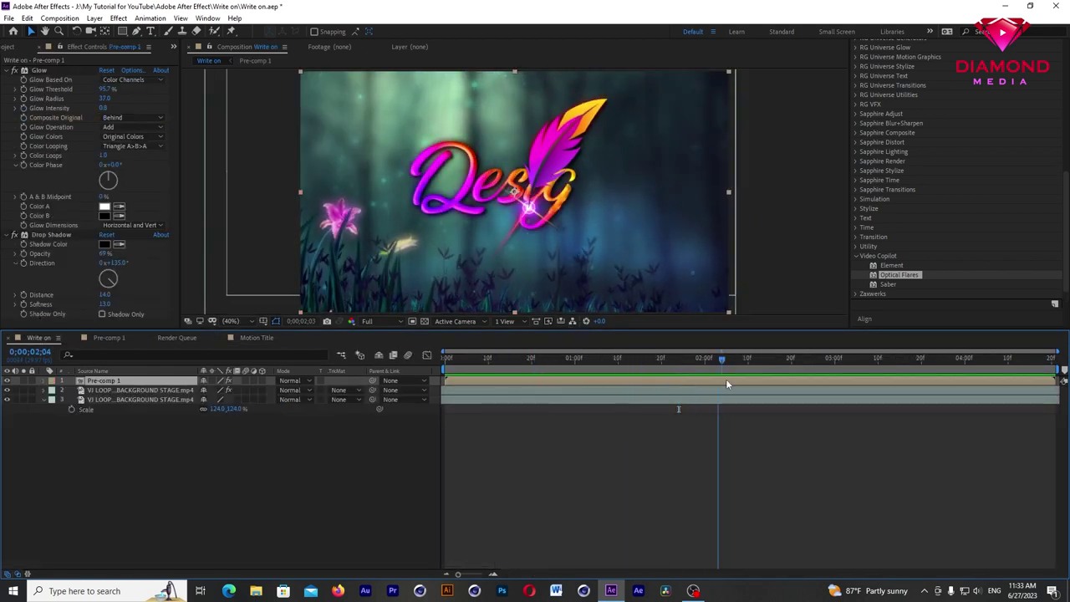
{"action": "left_click", "coordinate": [254, 340]}
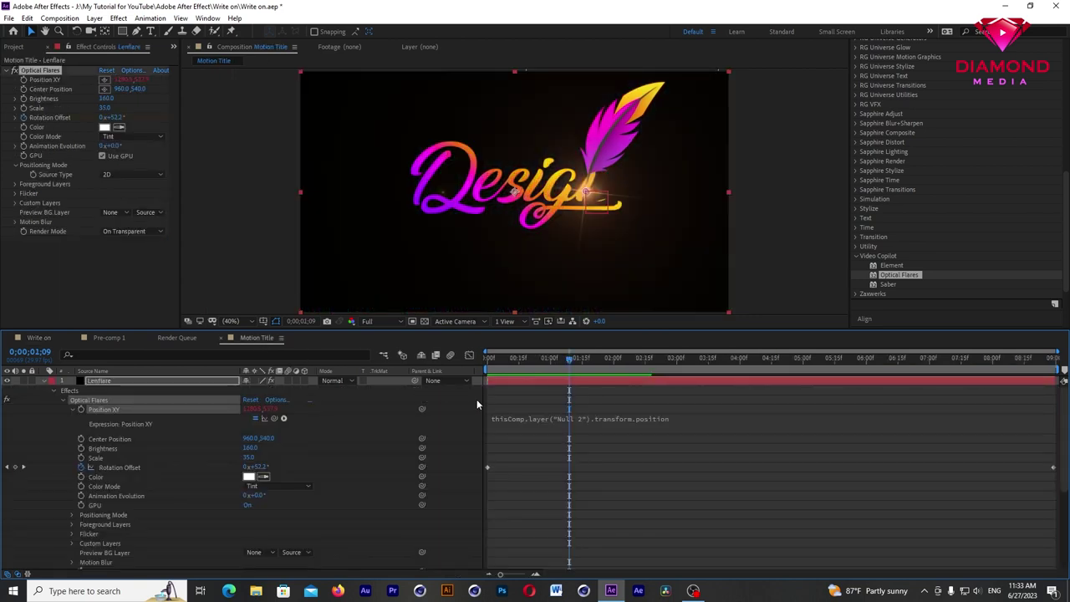
{"action": "left_click", "coordinate": [45, 382]}
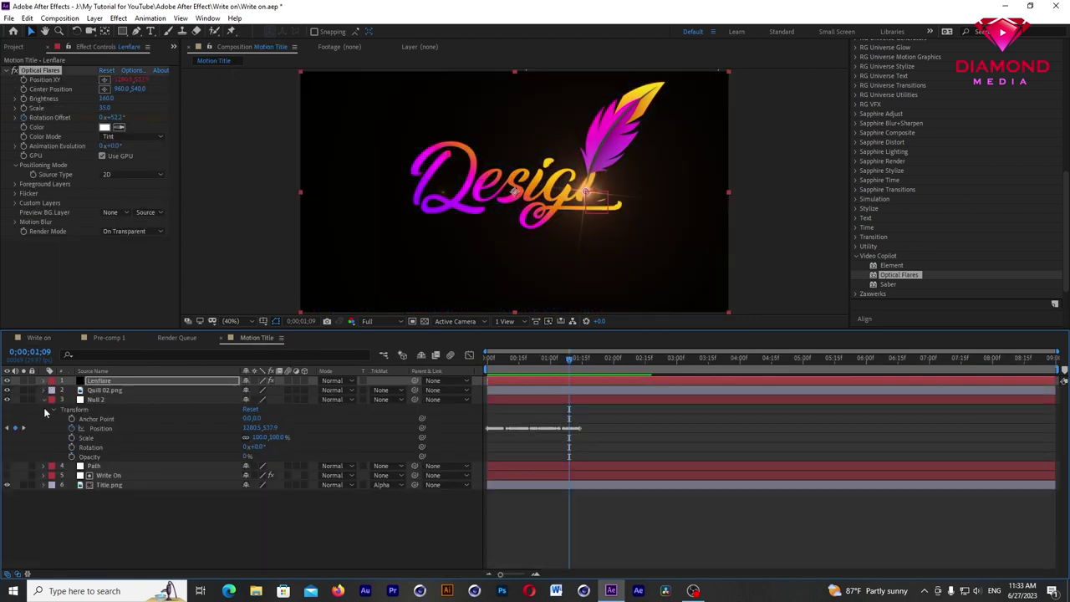
Step: Apply Perspective > Bevel Alpha to the Title.png layer
{"action": "left_click", "coordinate": [43, 400]}
{"action": "left_click", "coordinate": [108, 428]}
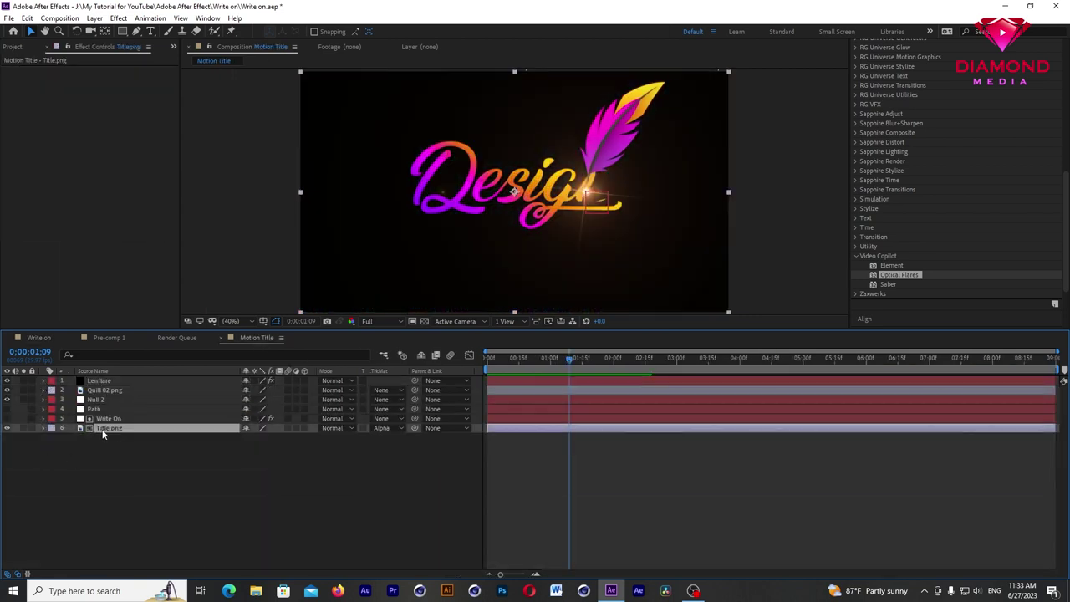
{"action": "left_click", "coordinate": [7, 428]}
{"action": "left_click", "coordinate": [7, 428]}
{"action": "left_click", "coordinate": [119, 18]}
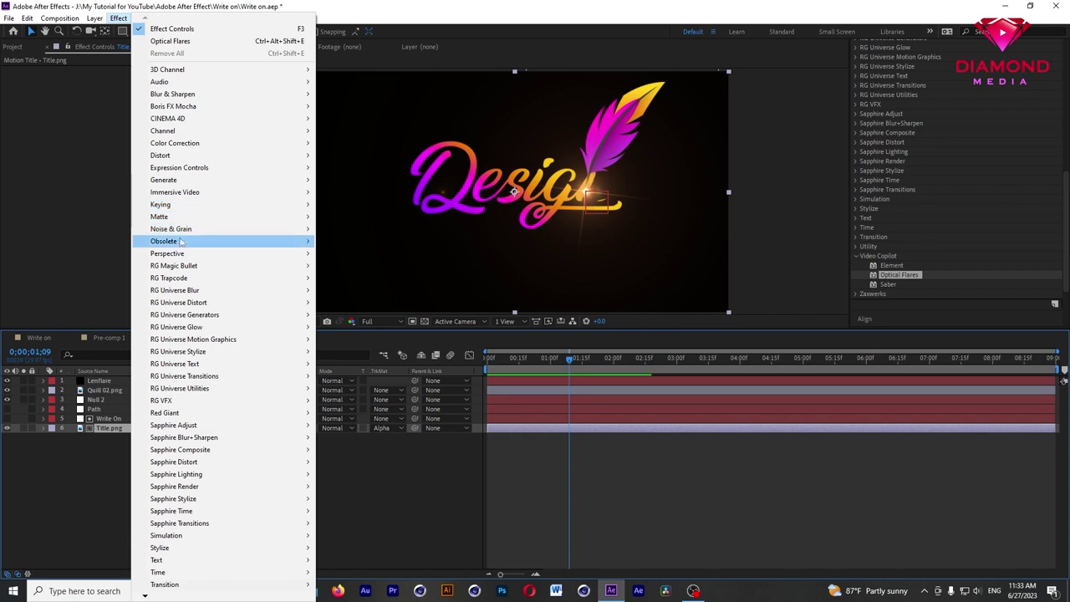
{"action": "mouse_move", "coordinate": [261, 259]}
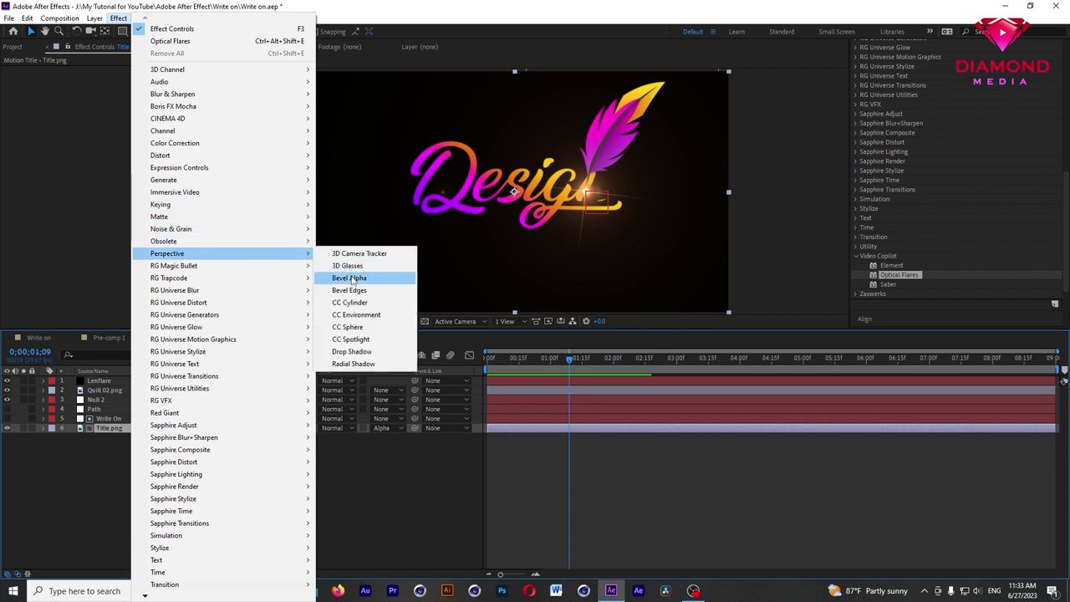
{"action": "left_click", "coordinate": [349, 277]}
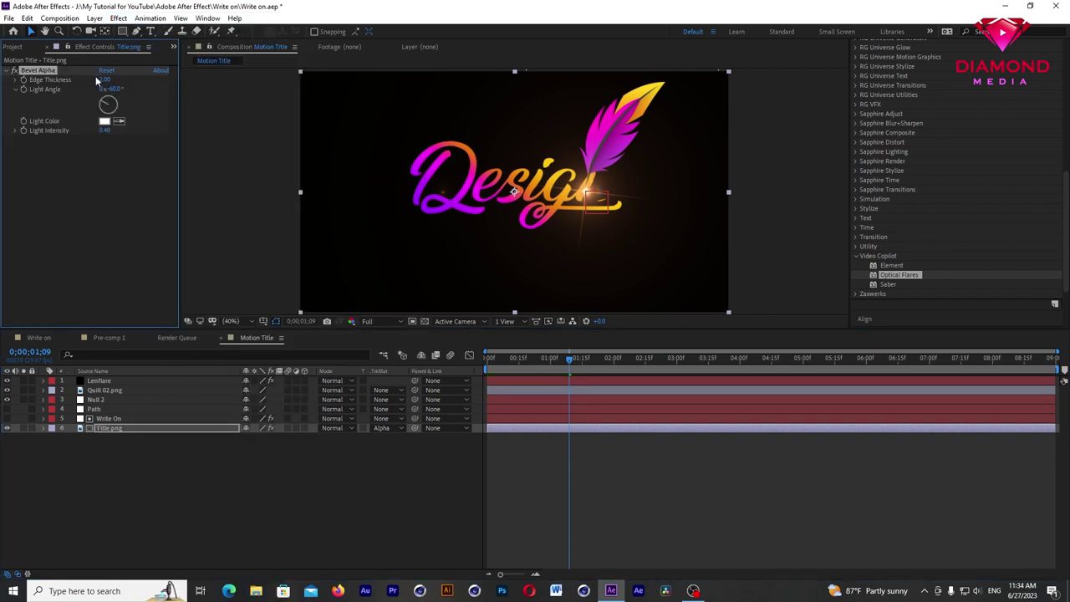
Step: Set Bevel Alpha Edge Thickness to 15.50 and rotate its Light Angle
{"action": "left_click_drag", "start_coordinate": [105, 79], "coordinate": [178, 76]}
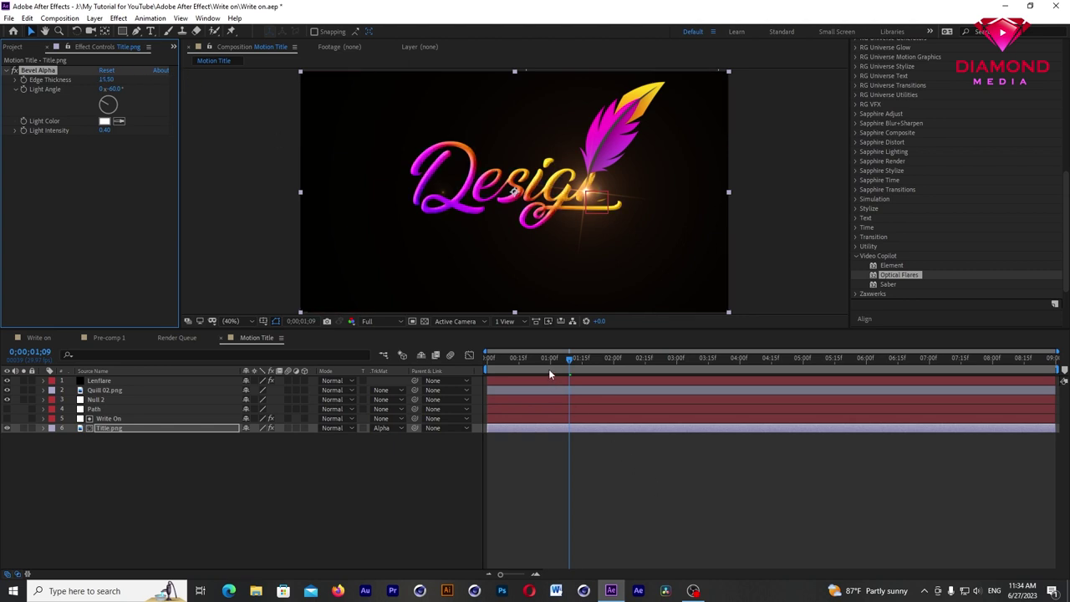
{"action": "key", "text": "Home"}
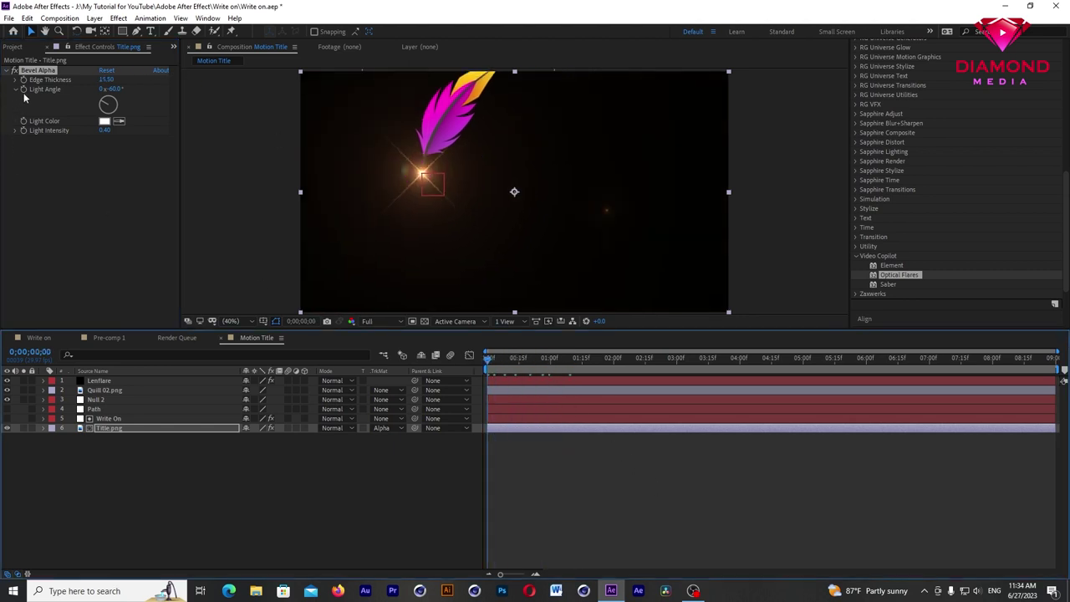
{"action": "left_click", "coordinate": [25, 92]}
{"action": "key", "text": "End"}
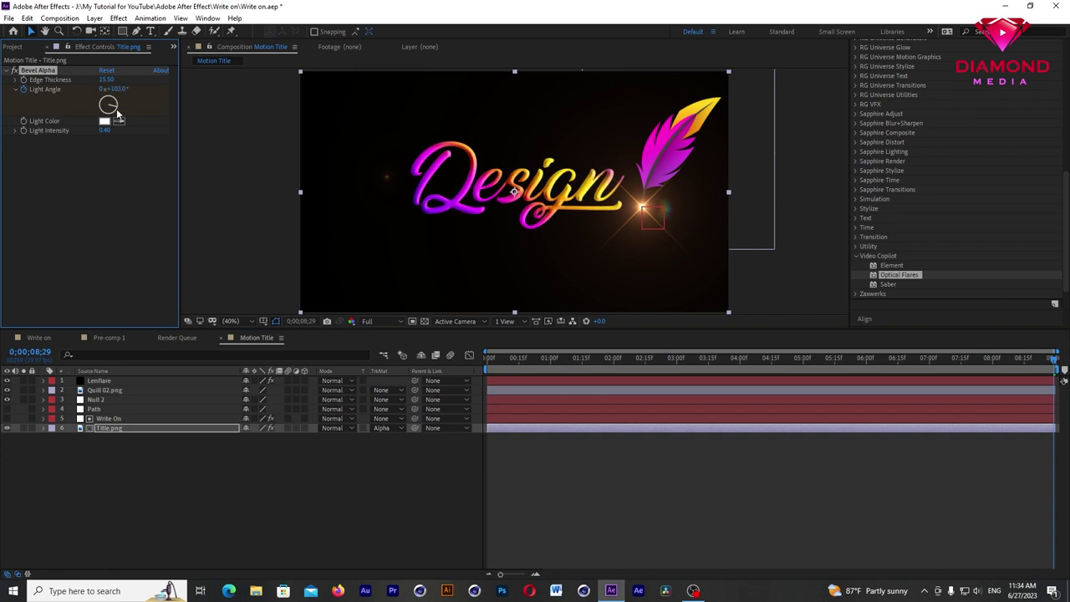
{"action": "left_click_drag", "start_coordinate": [107, 104], "coordinate": [101, 99]}
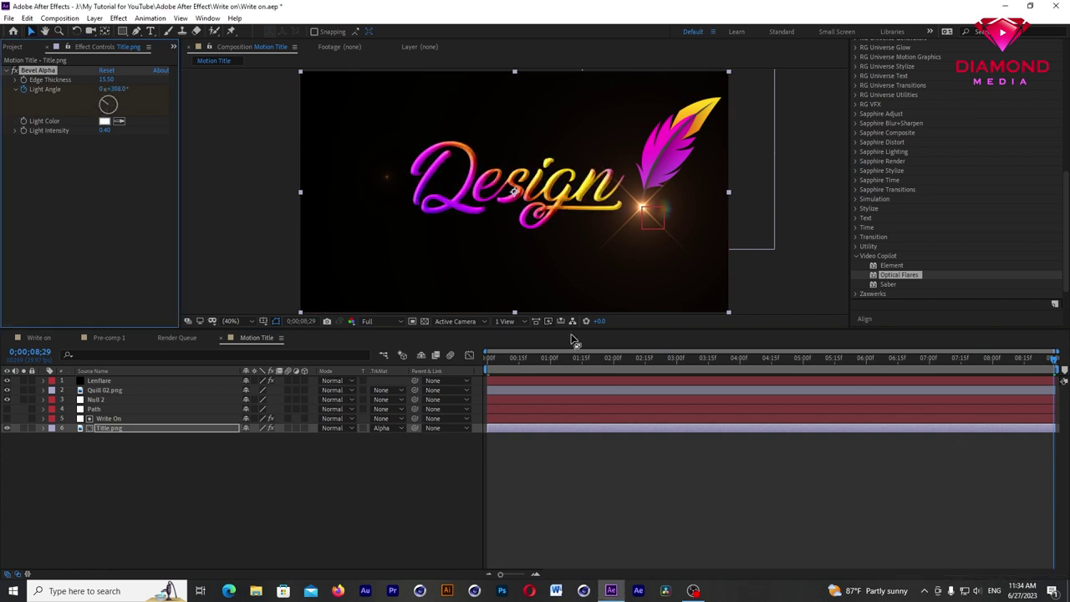
Step: Enlarge the viewer and preview the bevelled Design title
{"action": "left_click_drag", "start_coordinate": [575, 331], "coordinate": [569, 376]}
{"action": "key", "text": "space"}
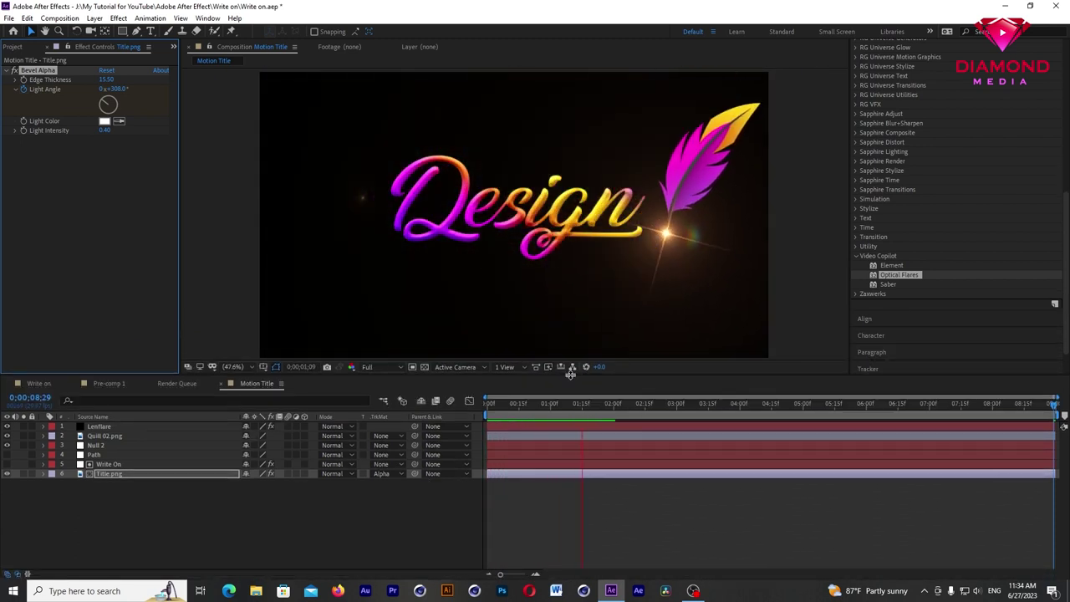
{"action": "key", "text": "space"}
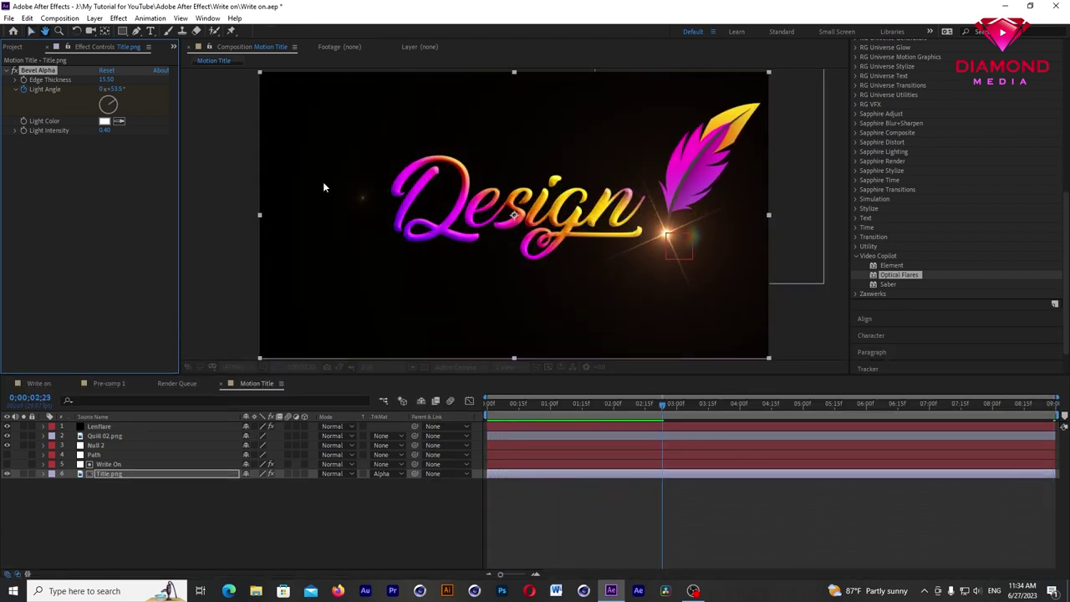
{"action": "left_click", "coordinate": [15, 47]}
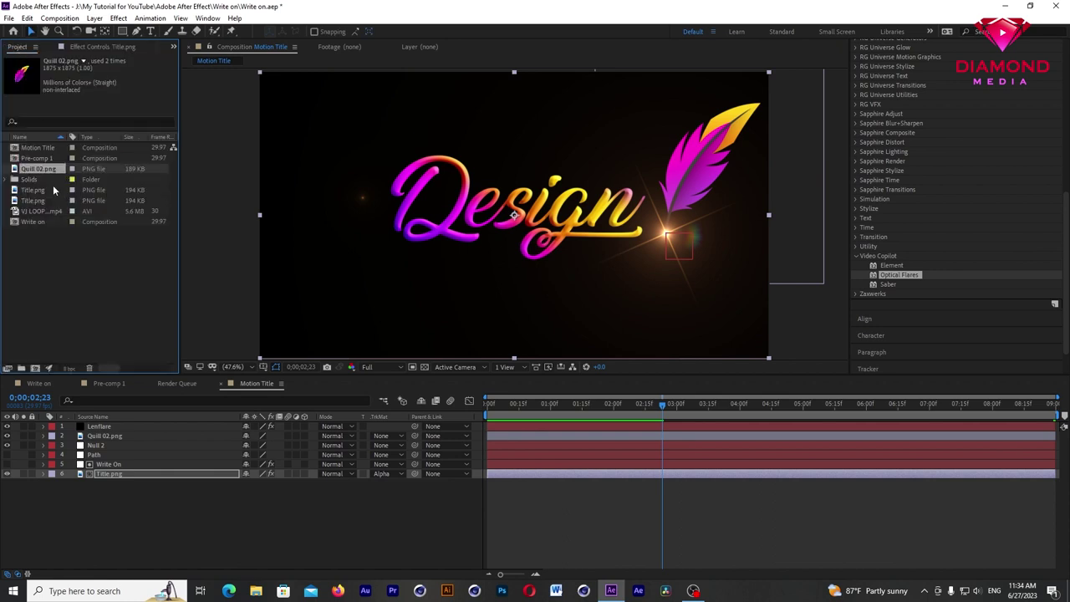
Step: Drag the VJ LOOP mp4 into Motion Title below Title.png and preview it over the forest
{"action": "left_click_drag", "start_coordinate": [46, 211], "coordinate": [25, 489]}
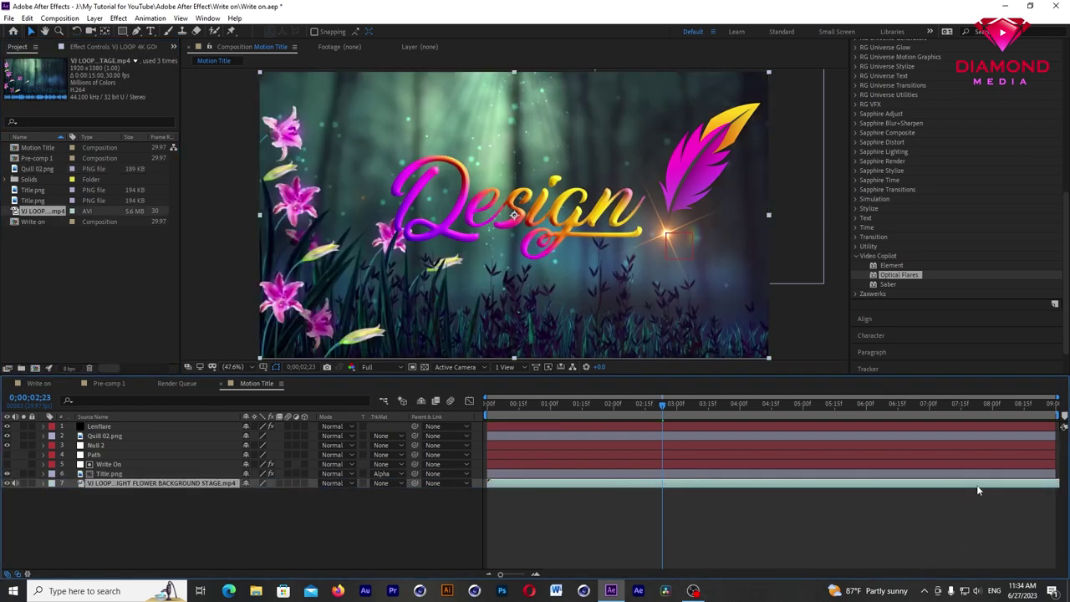
{"action": "left_click", "coordinate": [750, 491]}
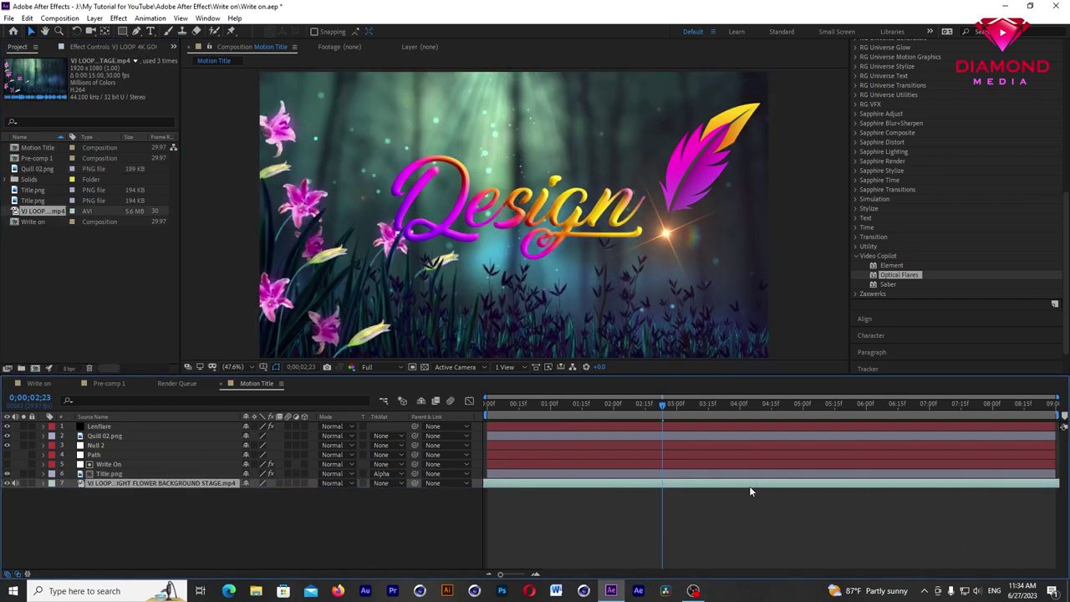
{"action": "key", "text": "space"}
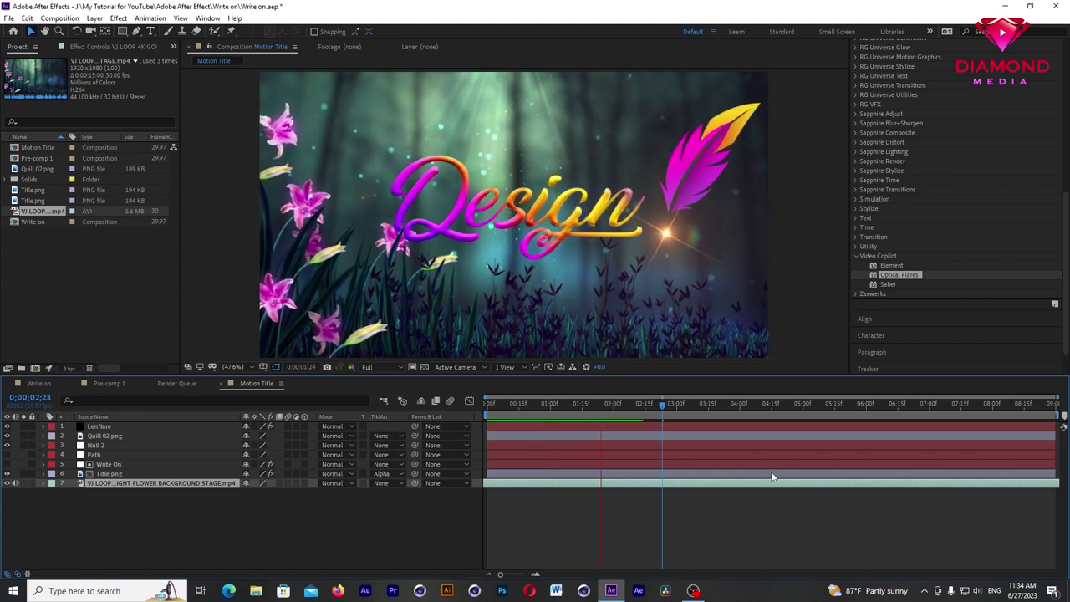
{"action": "key", "text": "space"}
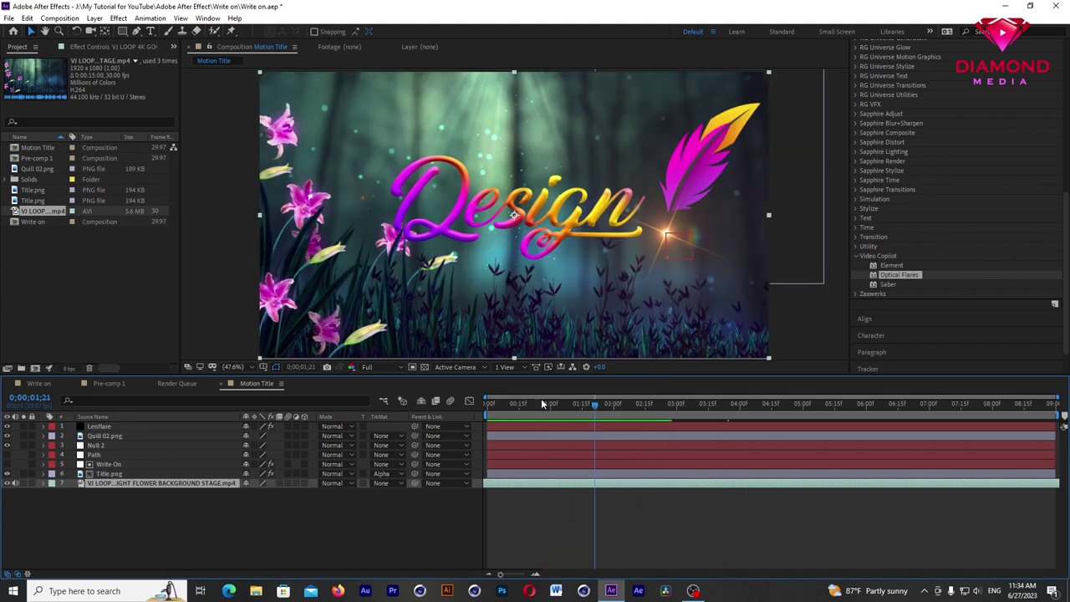
{"action": "left_click", "coordinate": [42, 384]}
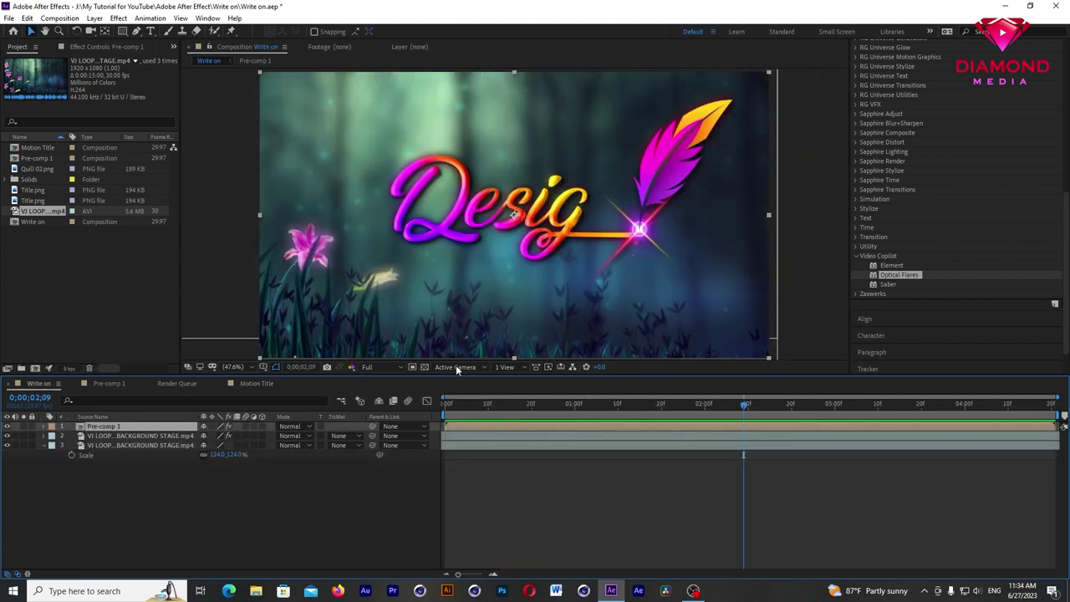
{"action": "left_click", "coordinate": [257, 383]}
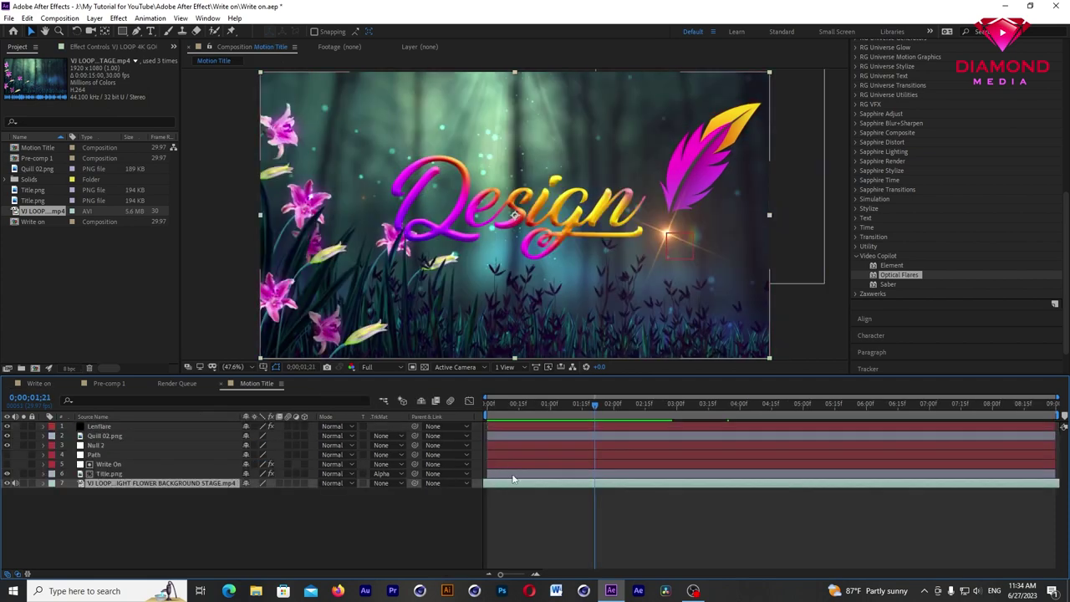
{"action": "left_click_drag", "start_coordinate": [513, 479], "coordinate": [524, 433]}
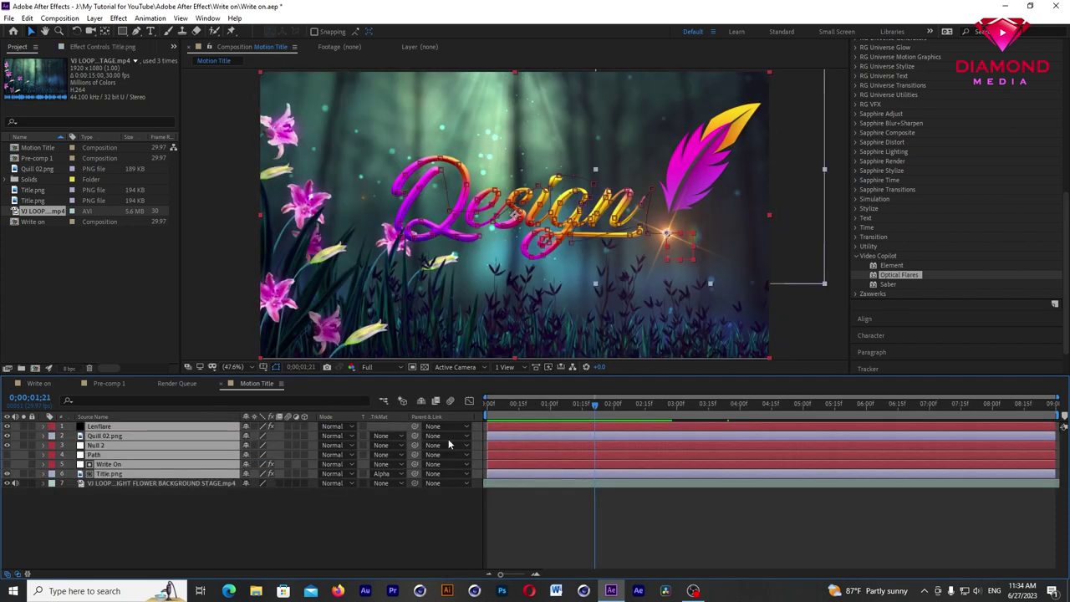
Step: Pre-compose layers 1–6 into Pre-comp 2, keeping Move all attributes
{"action": "right_click", "coordinate": [617, 447]}
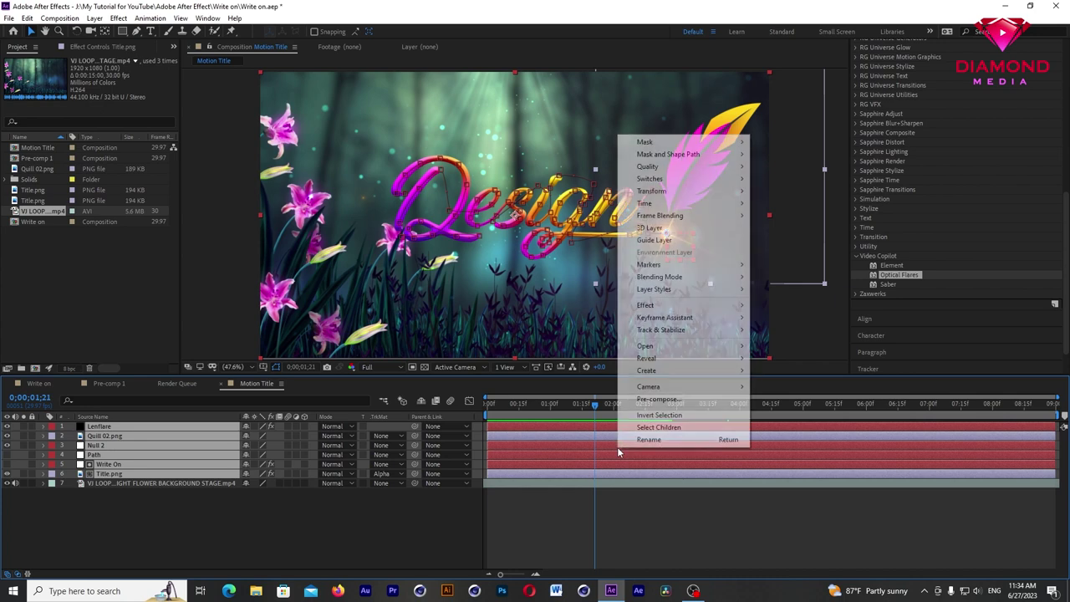
{"action": "left_click", "coordinate": [660, 399]}
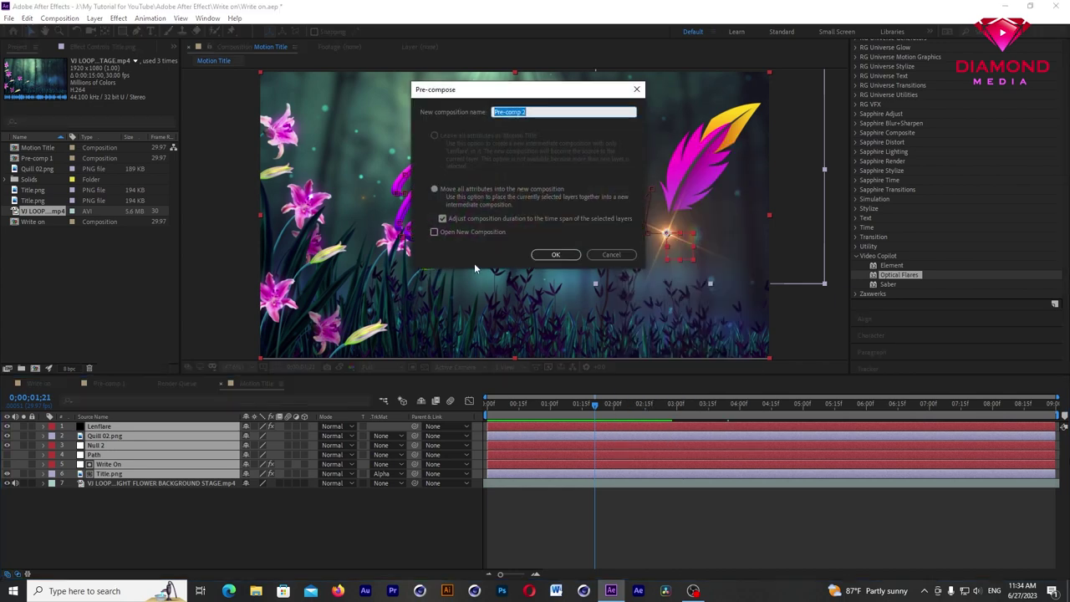
{"action": "left_click", "coordinate": [548, 254]}
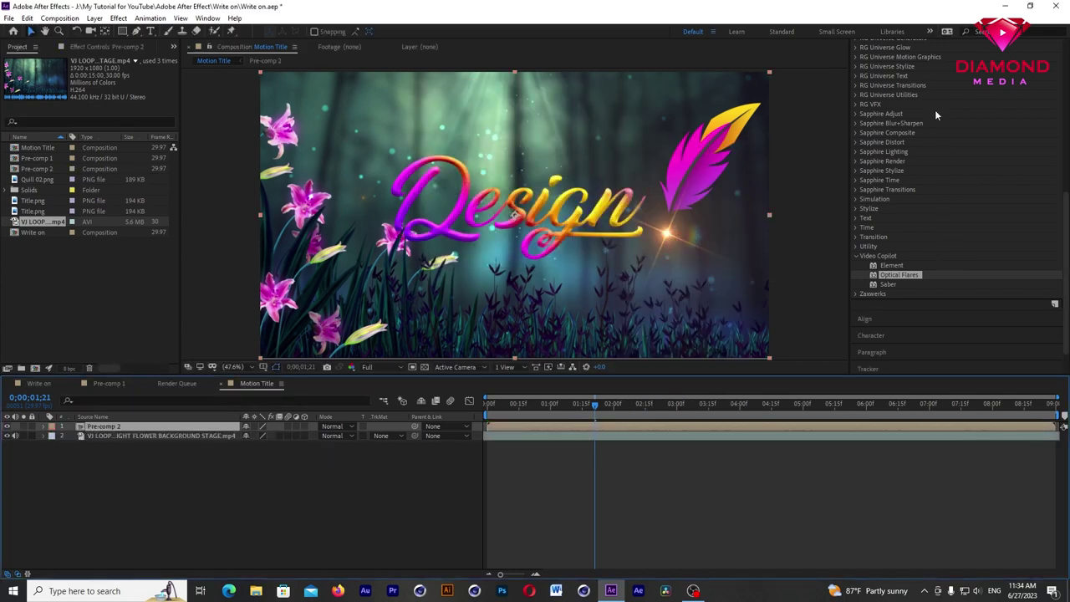
{"action": "scroll", "coordinate": [940, 119], "scroll_direction": "up", "scroll_amount": 5}
{"action": "left_click", "coordinate": [882, 98]}
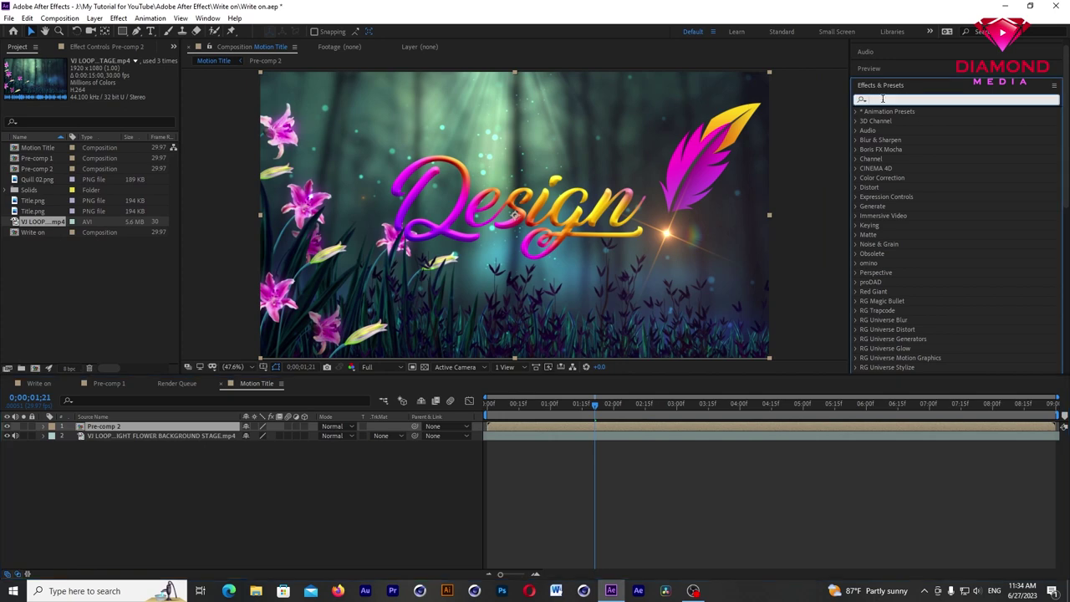
Step: Drag Drop Shadow onto Pre-comp 2, set Distance 16 and Softness 24, and replay from the start
{"action": "type", "text": "Shadow"}
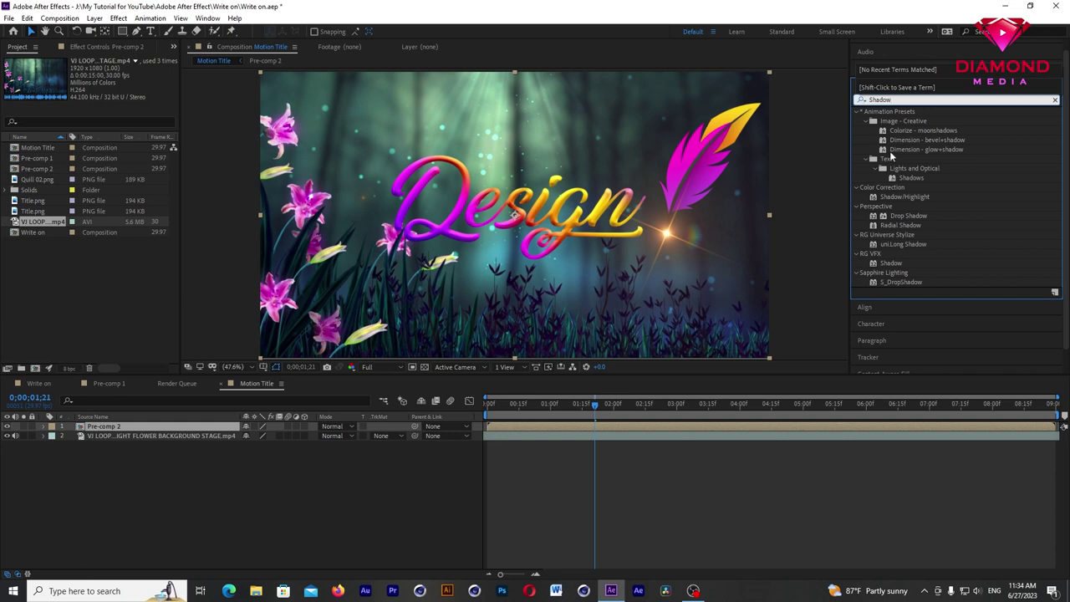
{"action": "left_click_drag", "start_coordinate": [910, 218], "coordinate": [626, 427]}
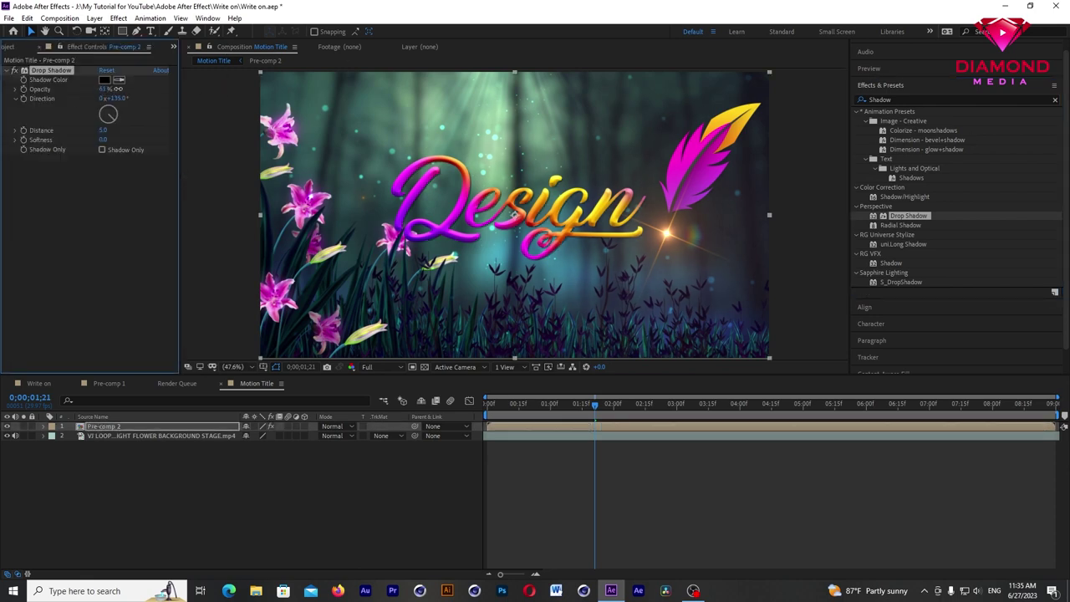
{"action": "left_click_drag", "start_coordinate": [104, 130], "coordinate": [102, 141]}
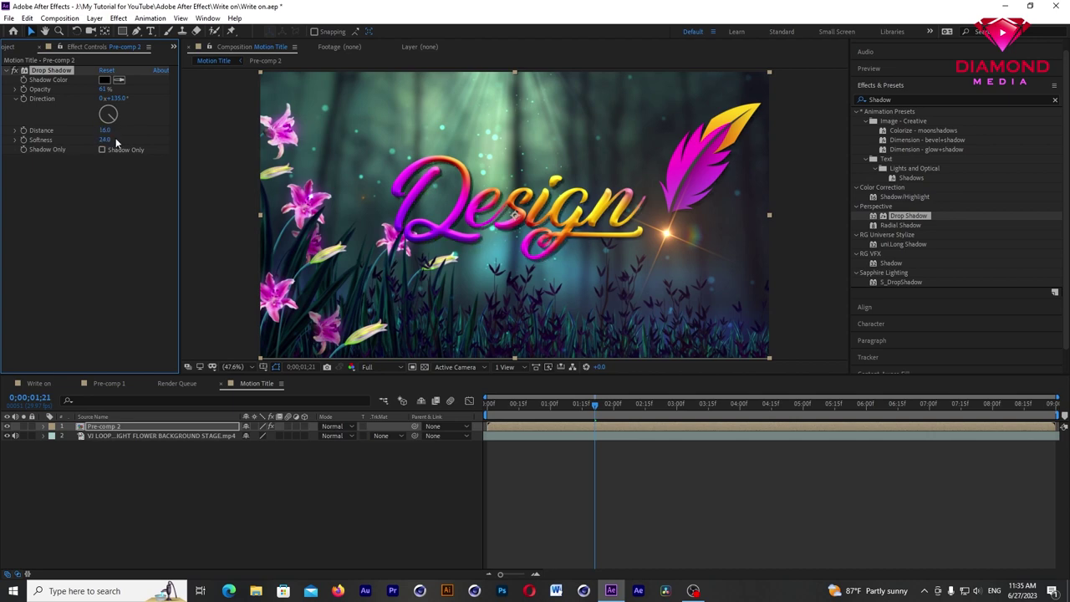
{"action": "key", "text": "space"}
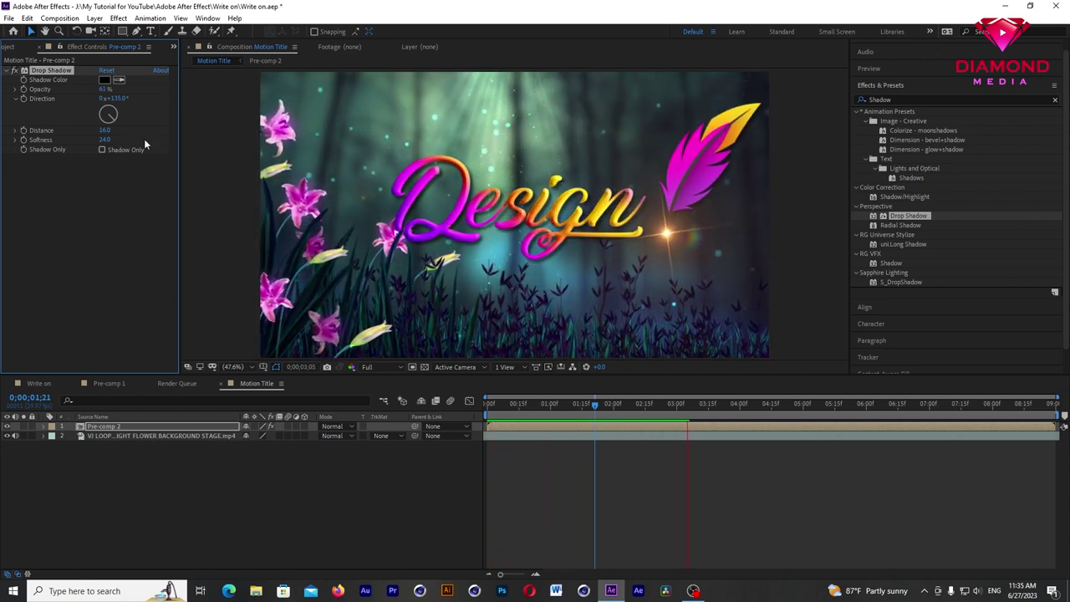
{"action": "left_click_drag", "start_coordinate": [643, 403], "coordinate": [474, 416]}
{"action": "key", "text": "space"}
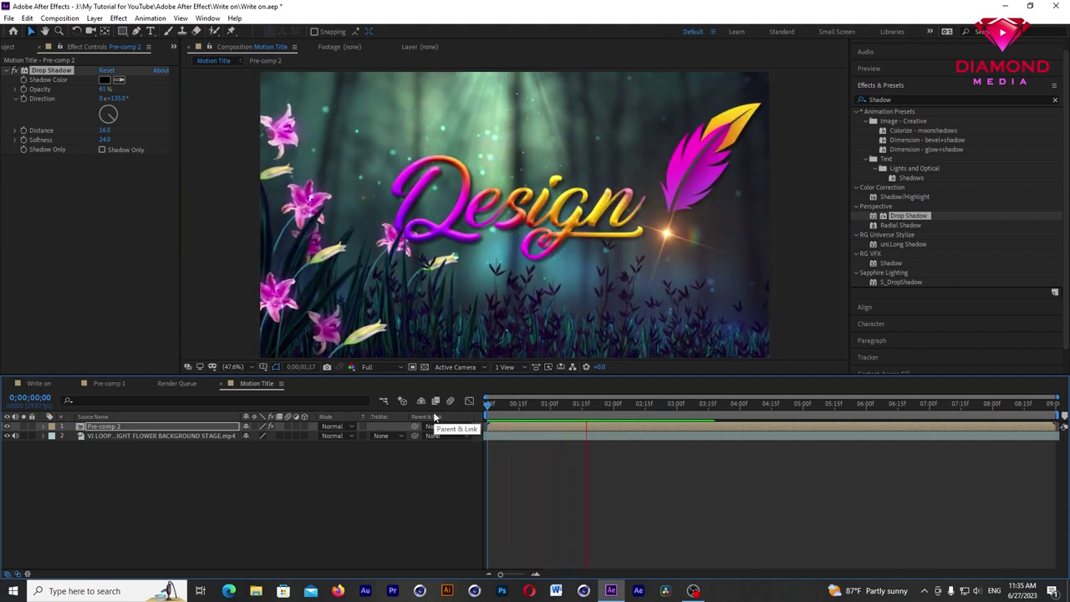